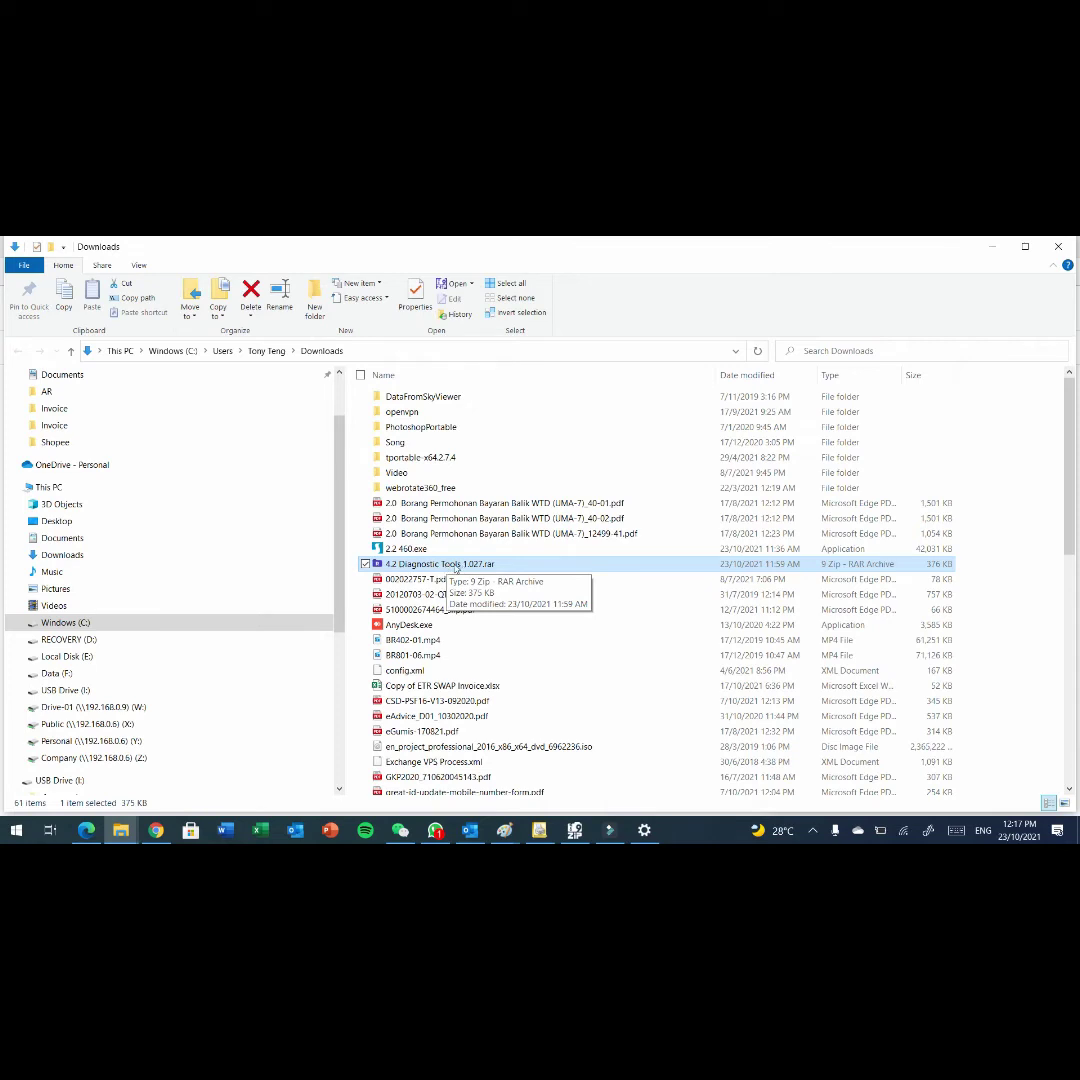
Step: Extract the diagnostic tools rar with 9 Zip into a new C:\Diagnose folder
{"action": "double_click", "coordinate": [456, 566]}
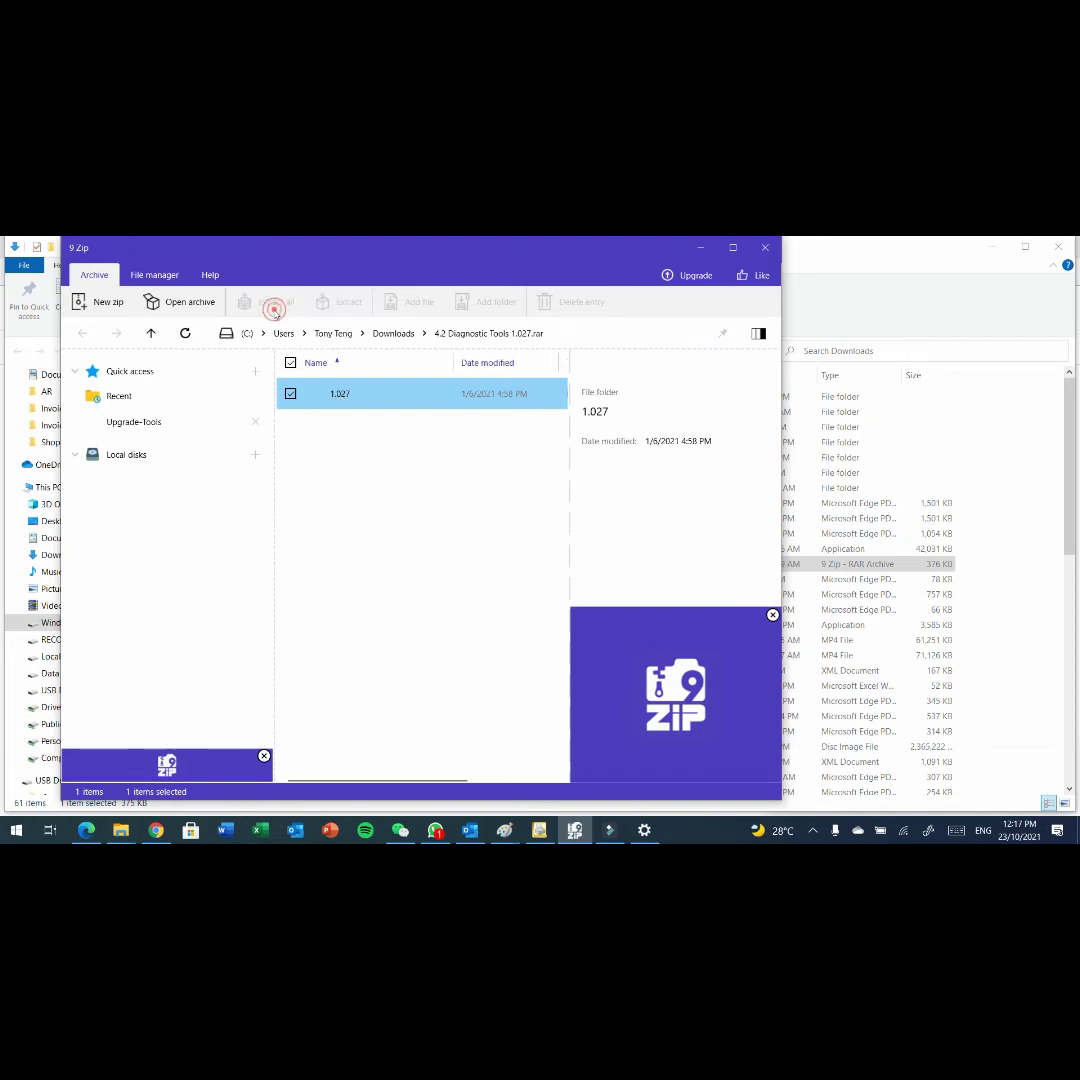
{"action": "left_click", "coordinate": [270, 303]}
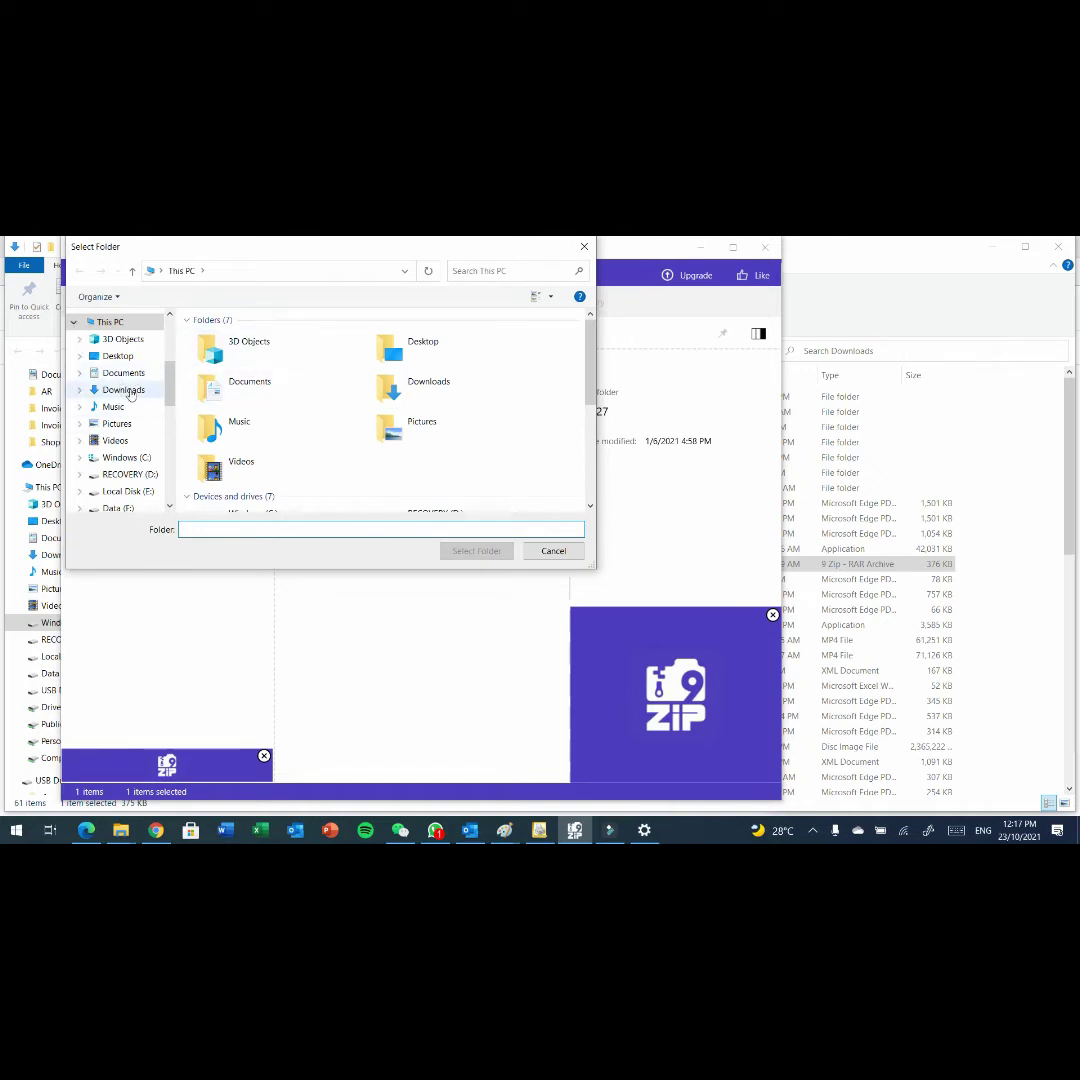
{"action": "left_click", "coordinate": [123, 458]}
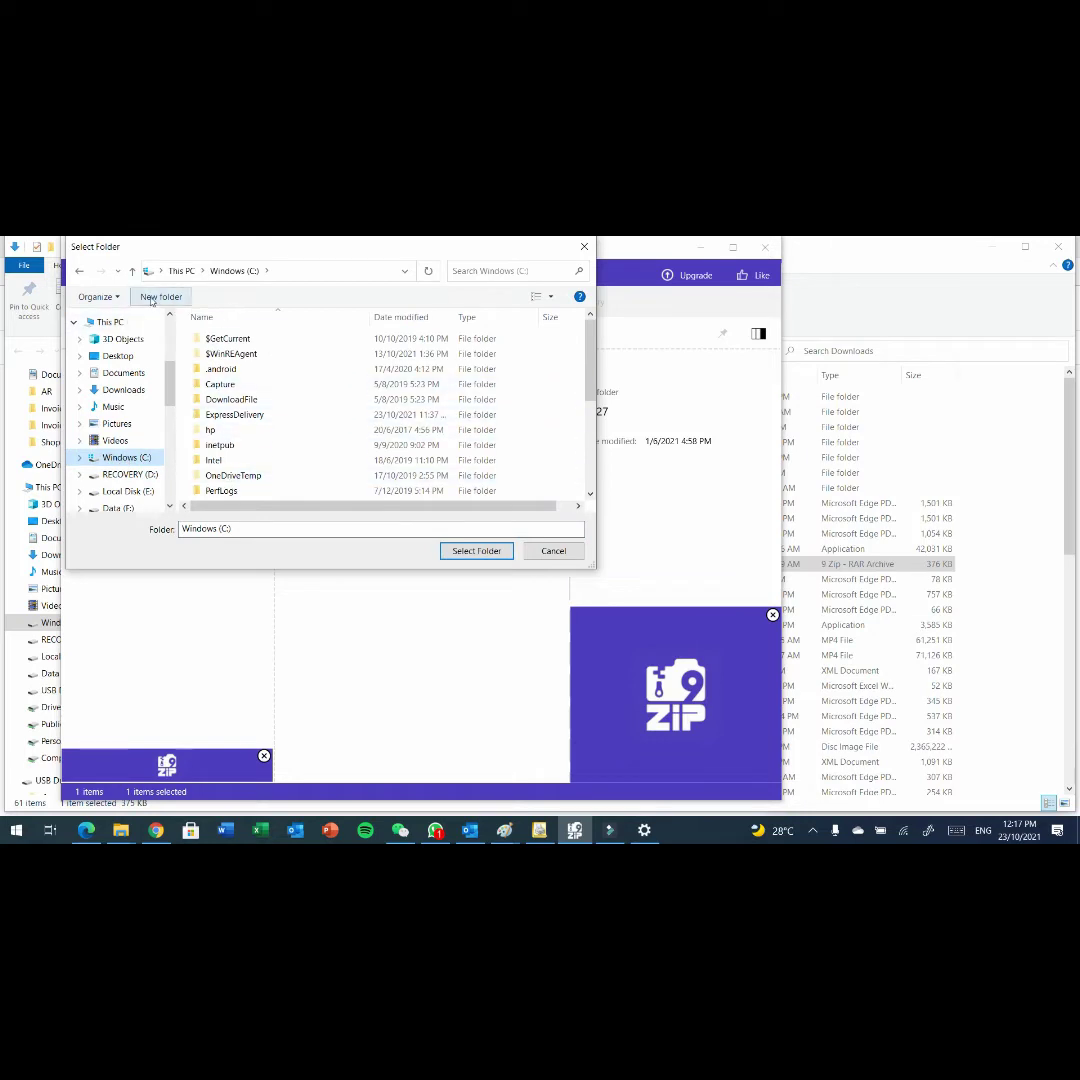
{"action": "left_click", "coordinate": [150, 299]}
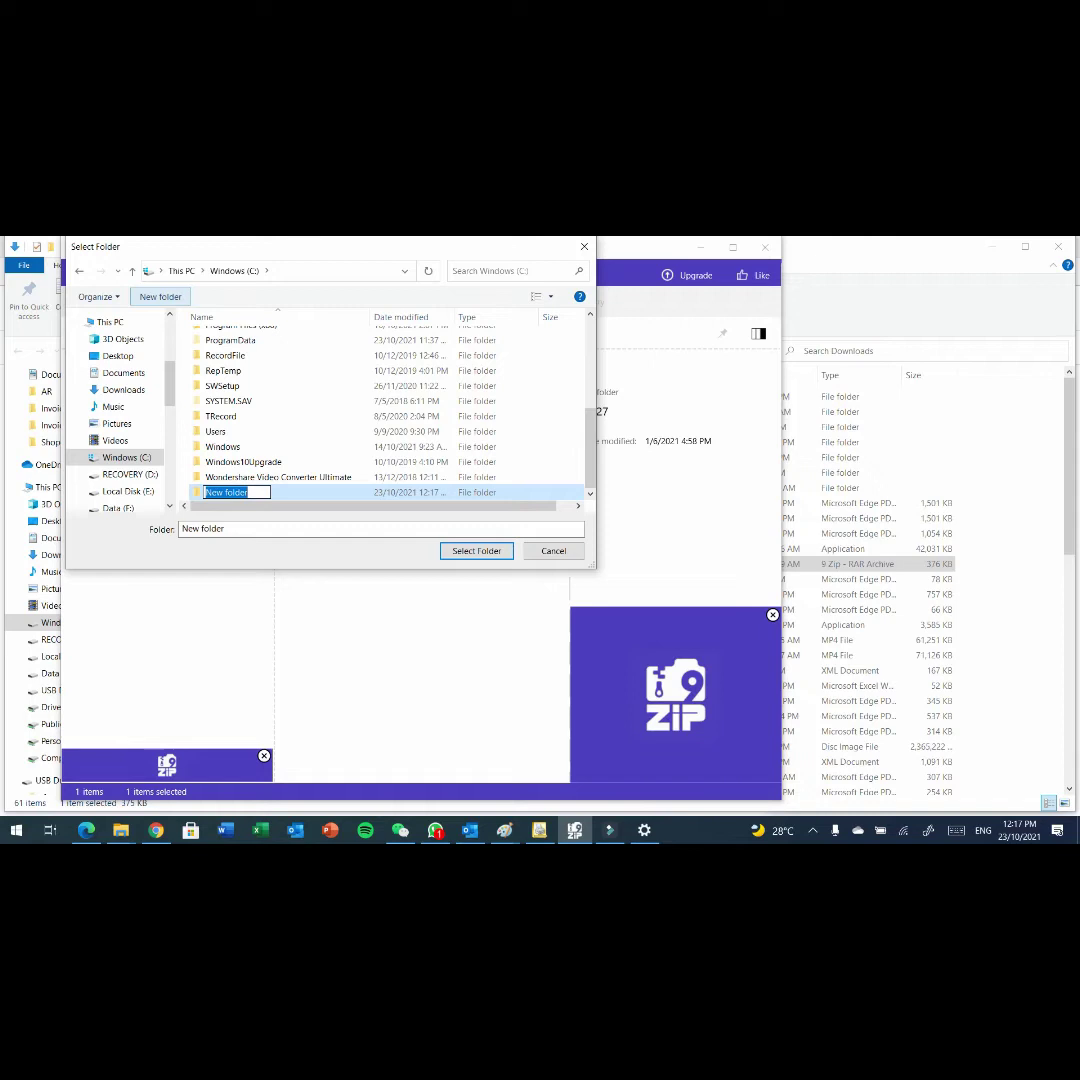
{"action": "type", "text": "Diagnose"}
{"action": "key", "text": "Return"}
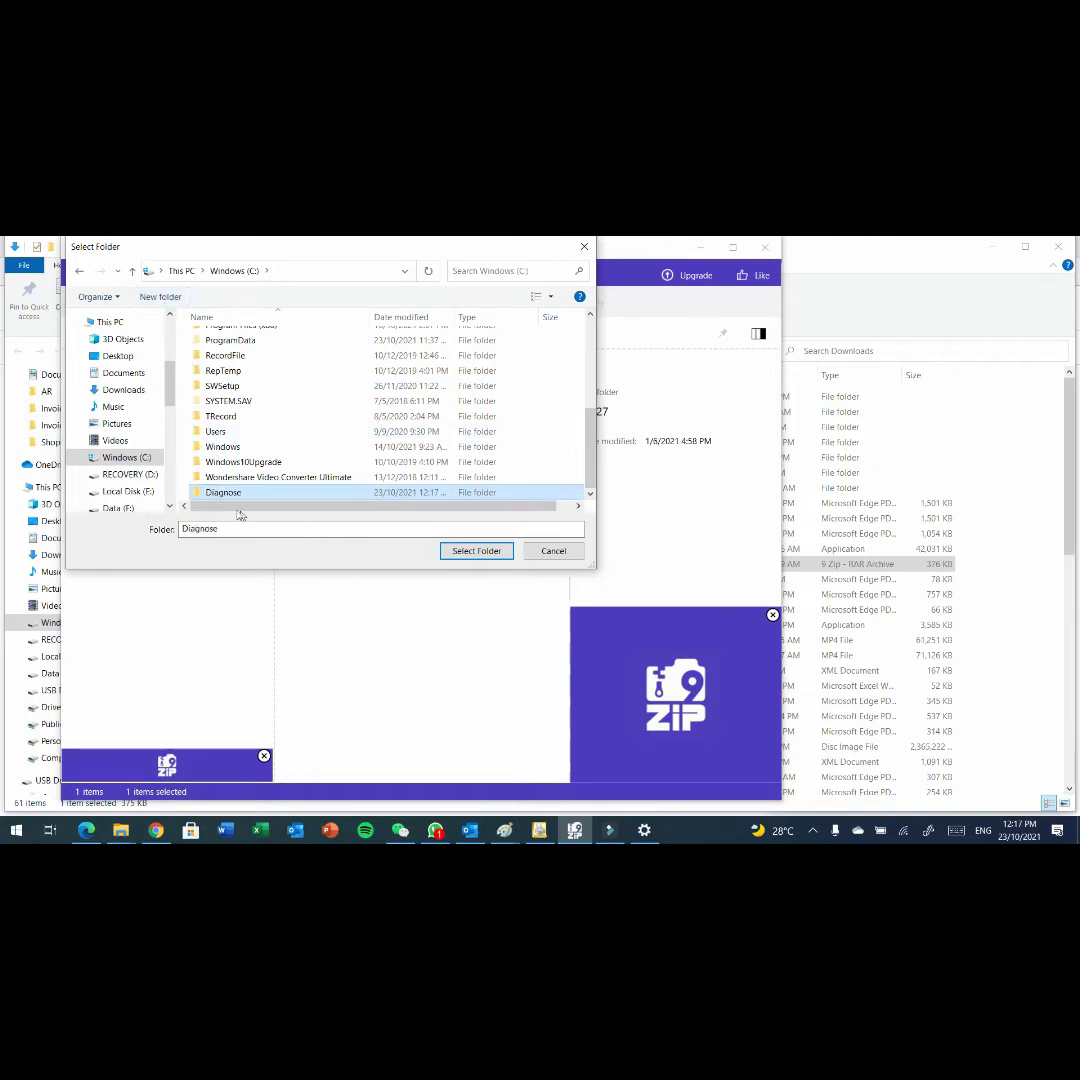
{"action": "double_click", "coordinate": [236, 493]}
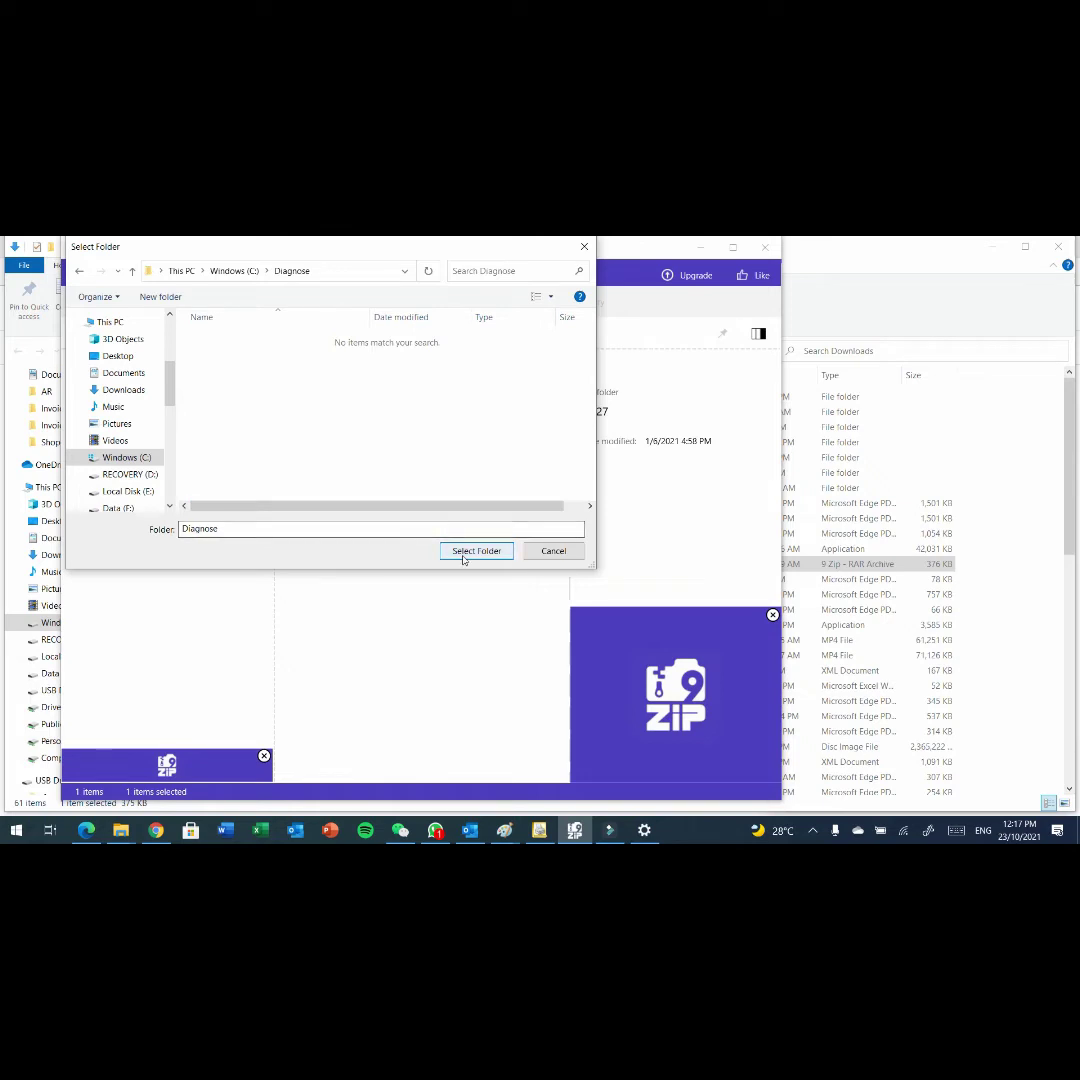
{"action": "left_click", "coordinate": [464, 557]}
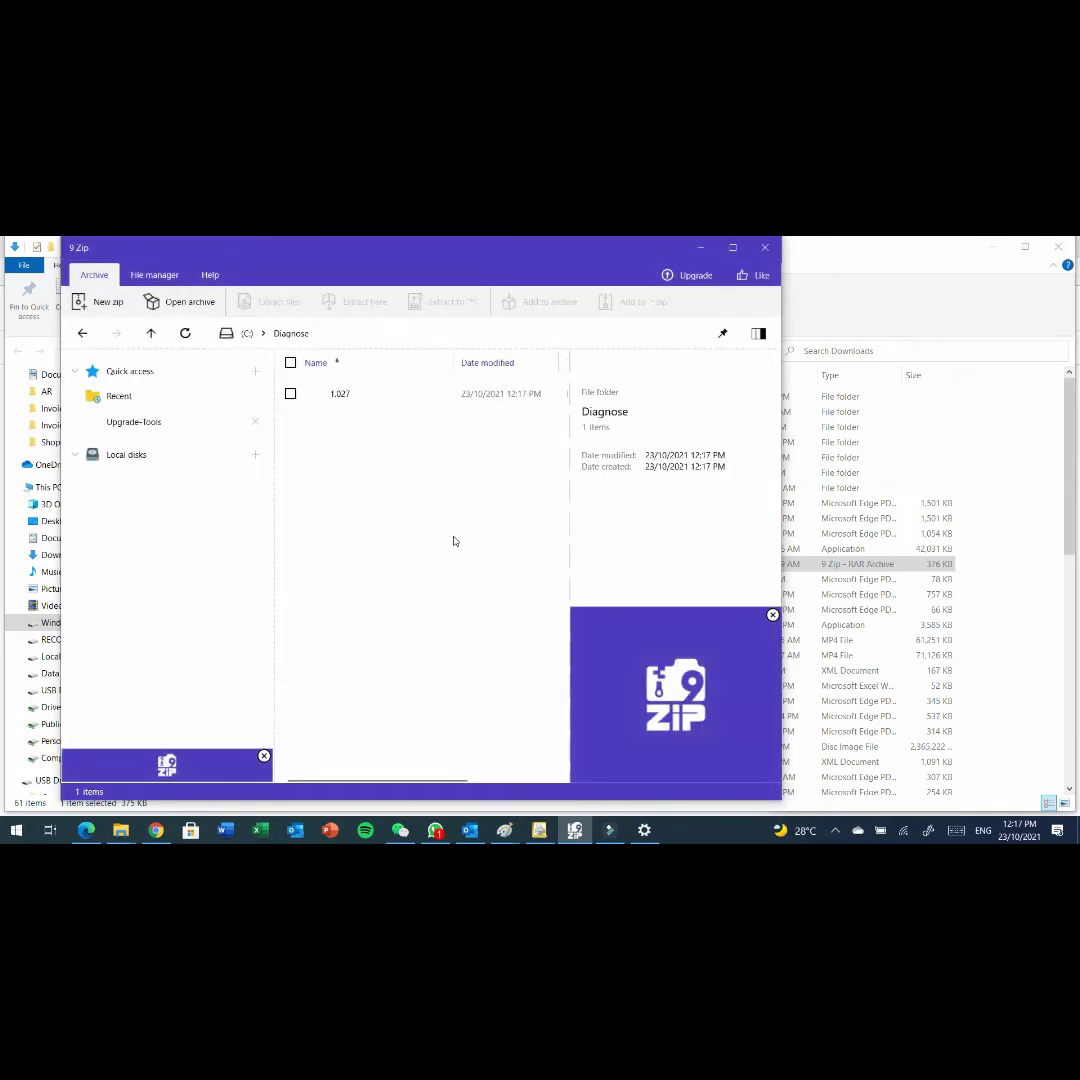
Step: In File Explorer, go to C:\Diagnose\1.027 and launch Diagnostic Tool_4.5.exe
{"action": "left_click", "coordinate": [120, 830]}
{"action": "left_click", "coordinate": [77, 776]}
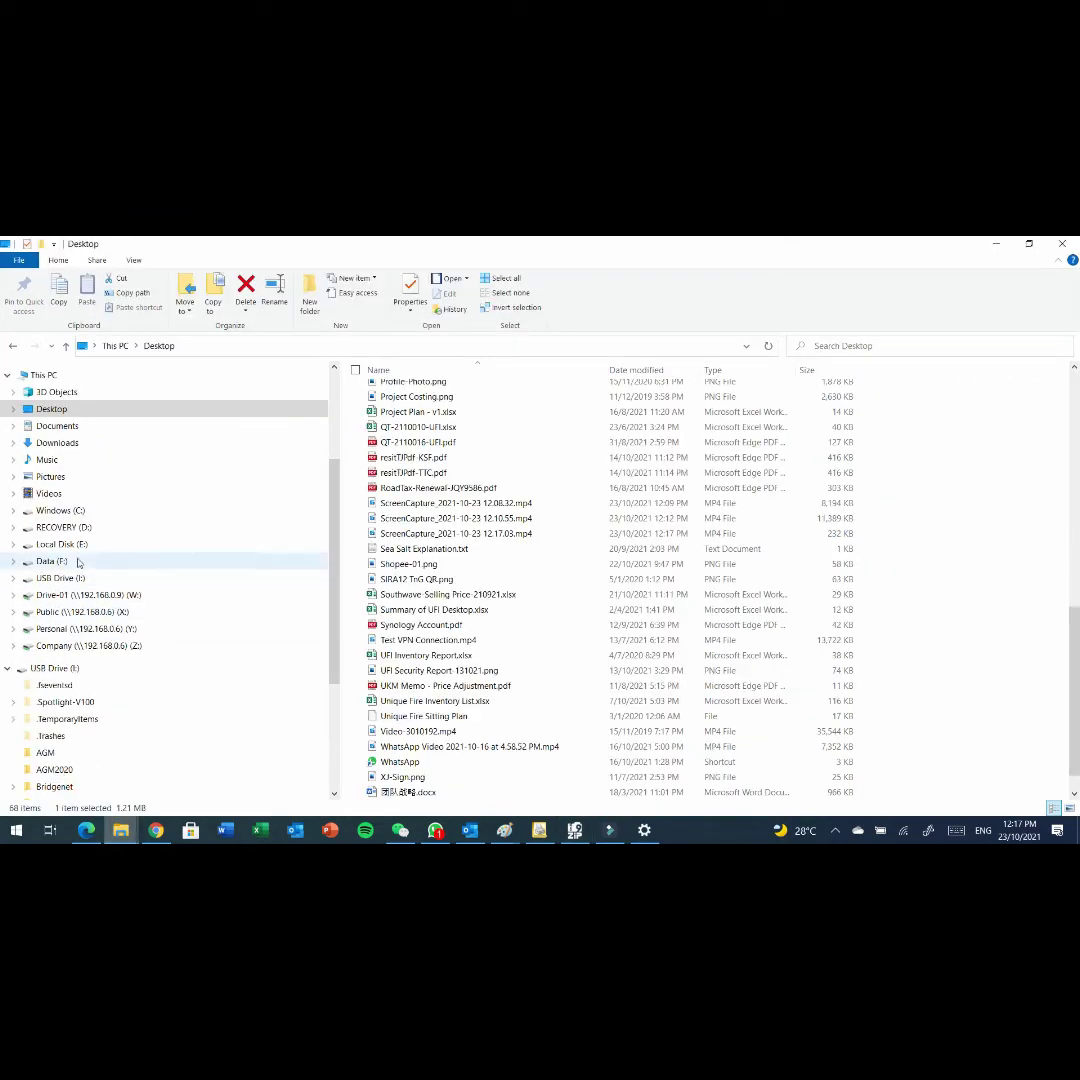
{"action": "left_click", "coordinate": [62, 511]}
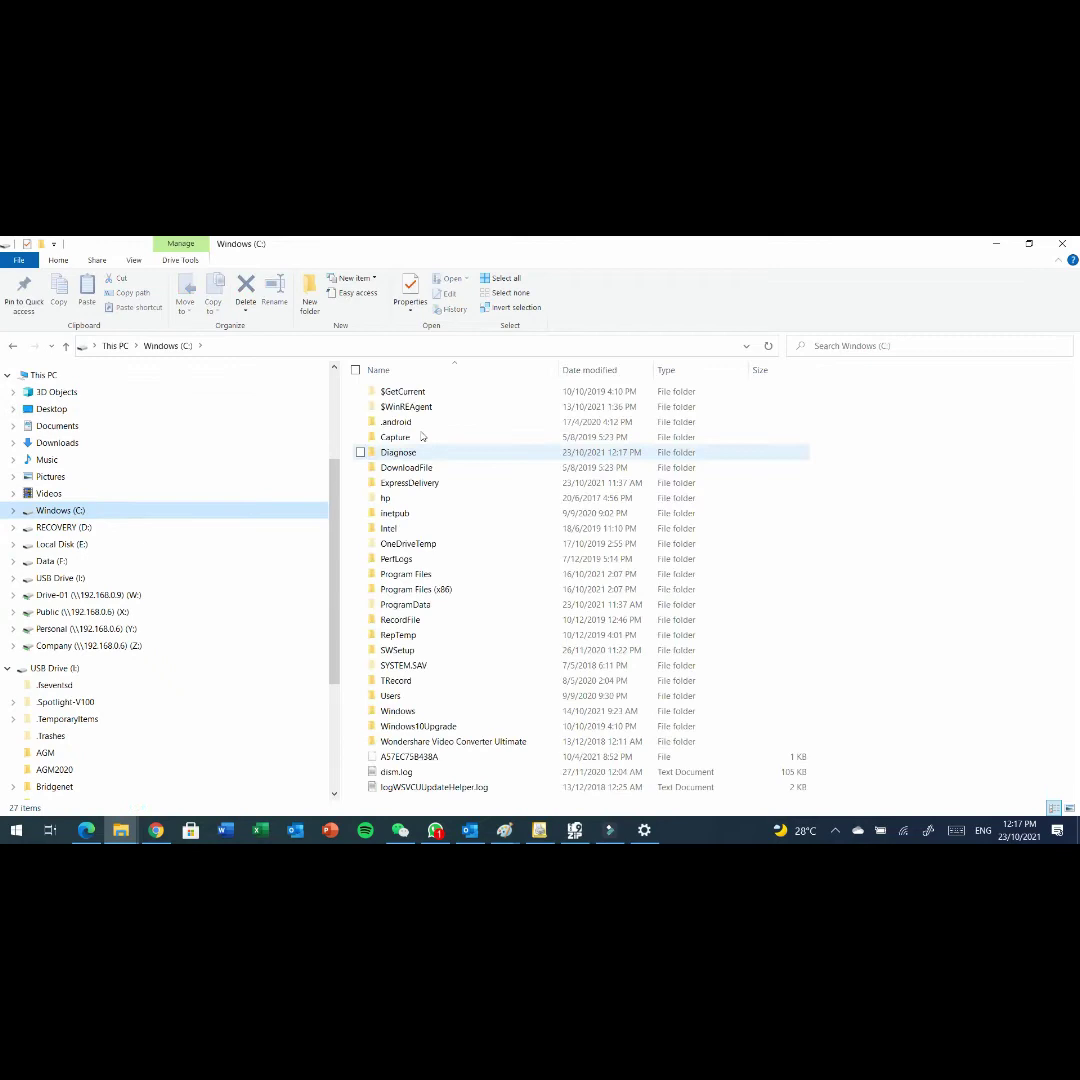
{"action": "double_click", "coordinate": [418, 455]}
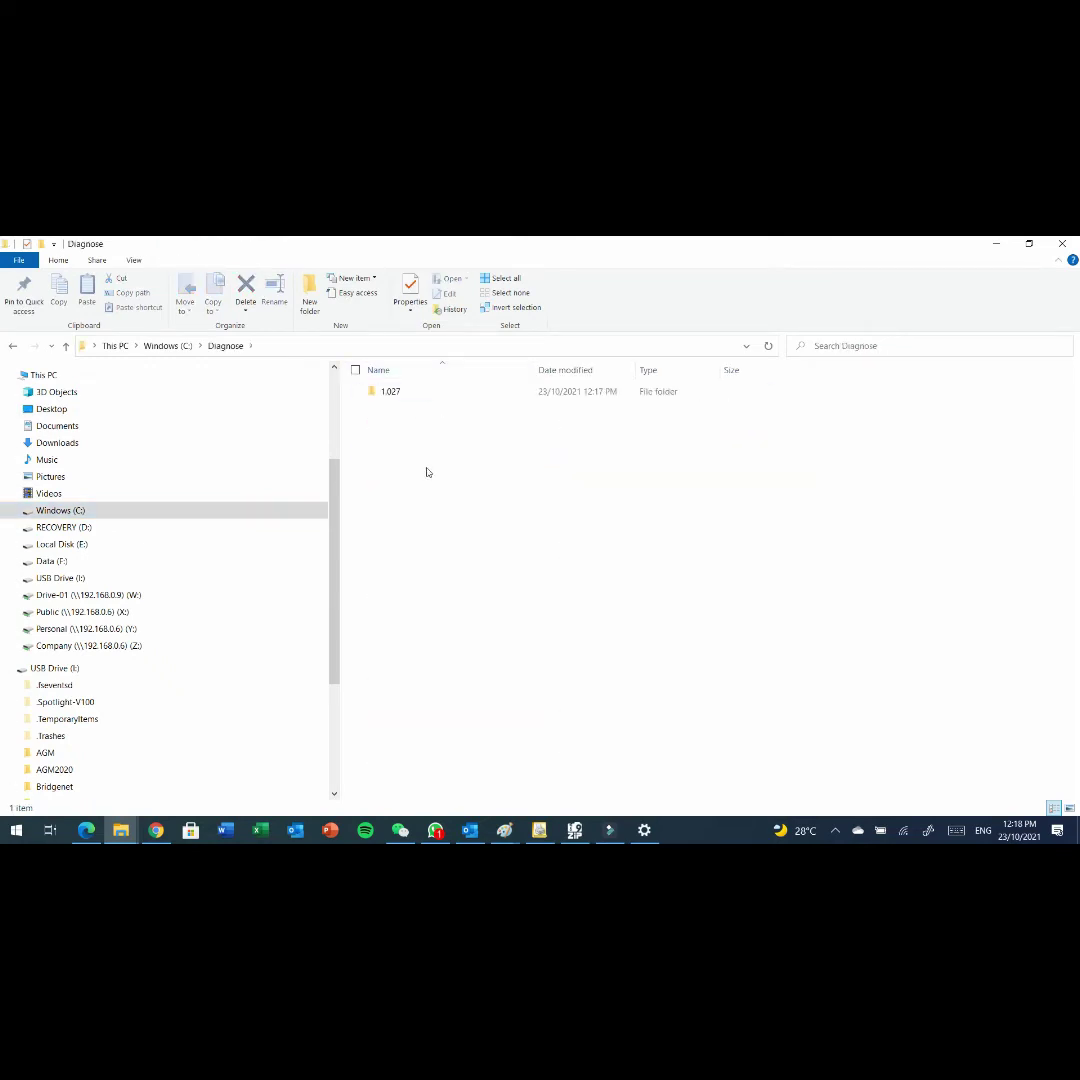
{"action": "double_click", "coordinate": [431, 395]}
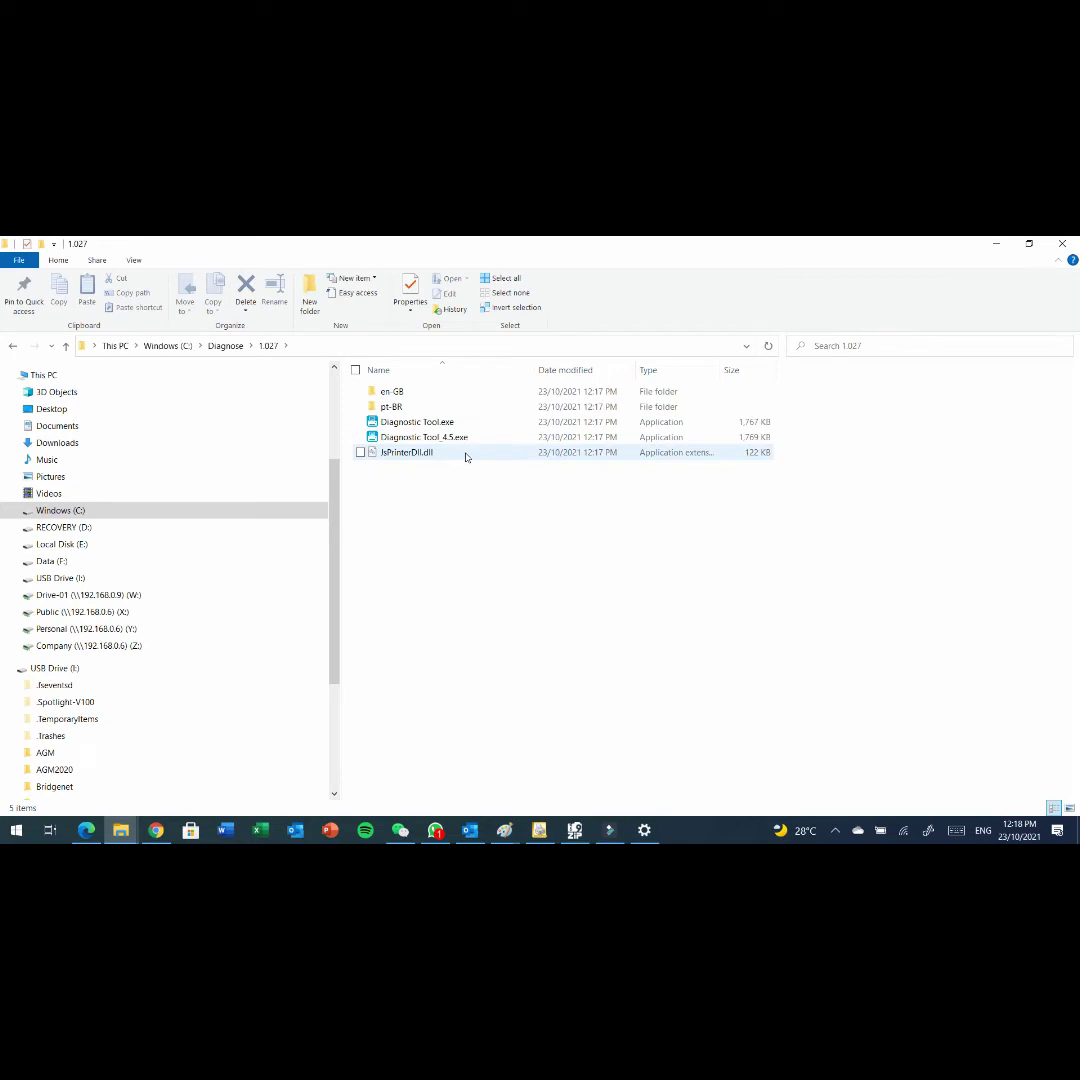
{"action": "mouse_move", "coordinate": [465, 457]}
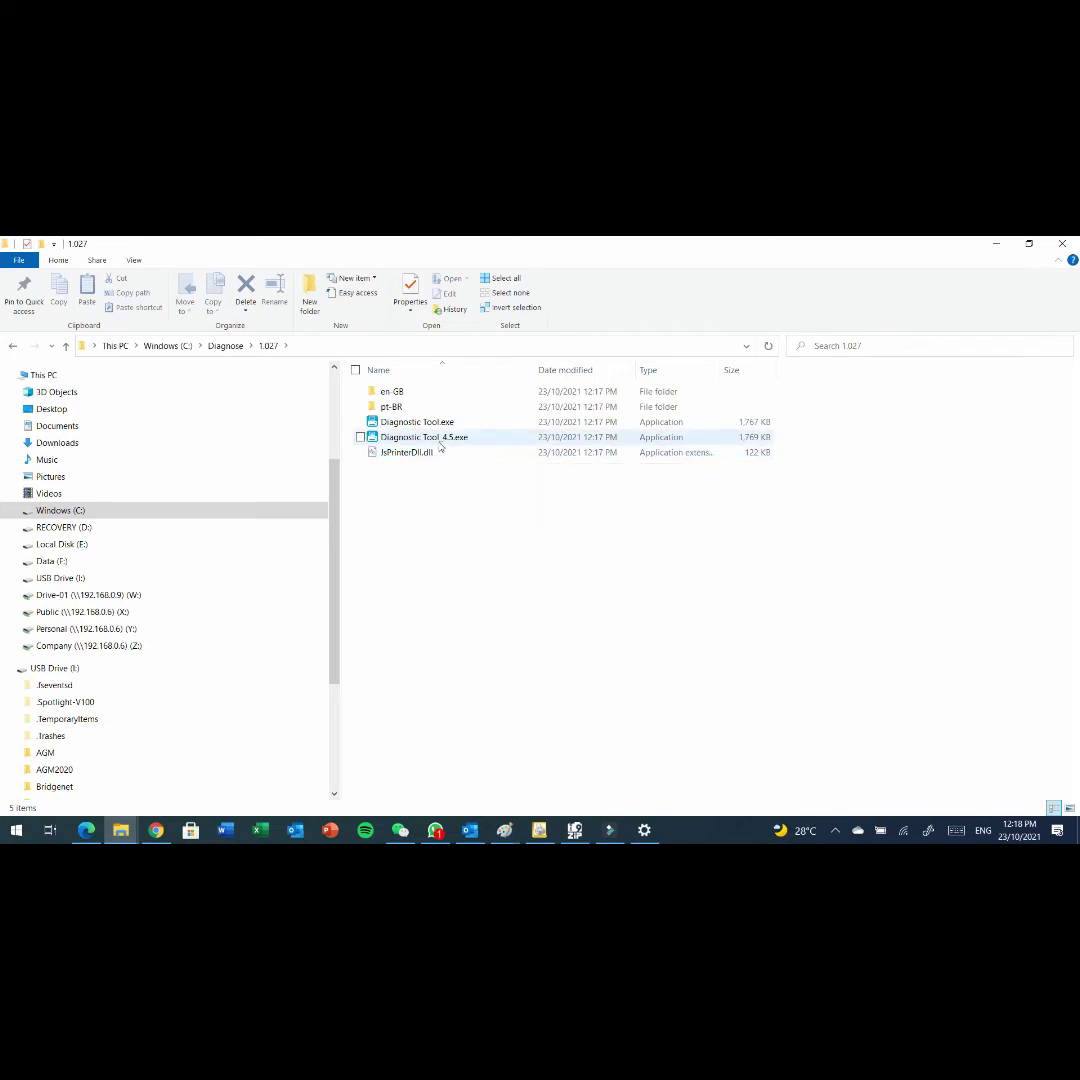
{"action": "double_click", "coordinate": [440, 446]}
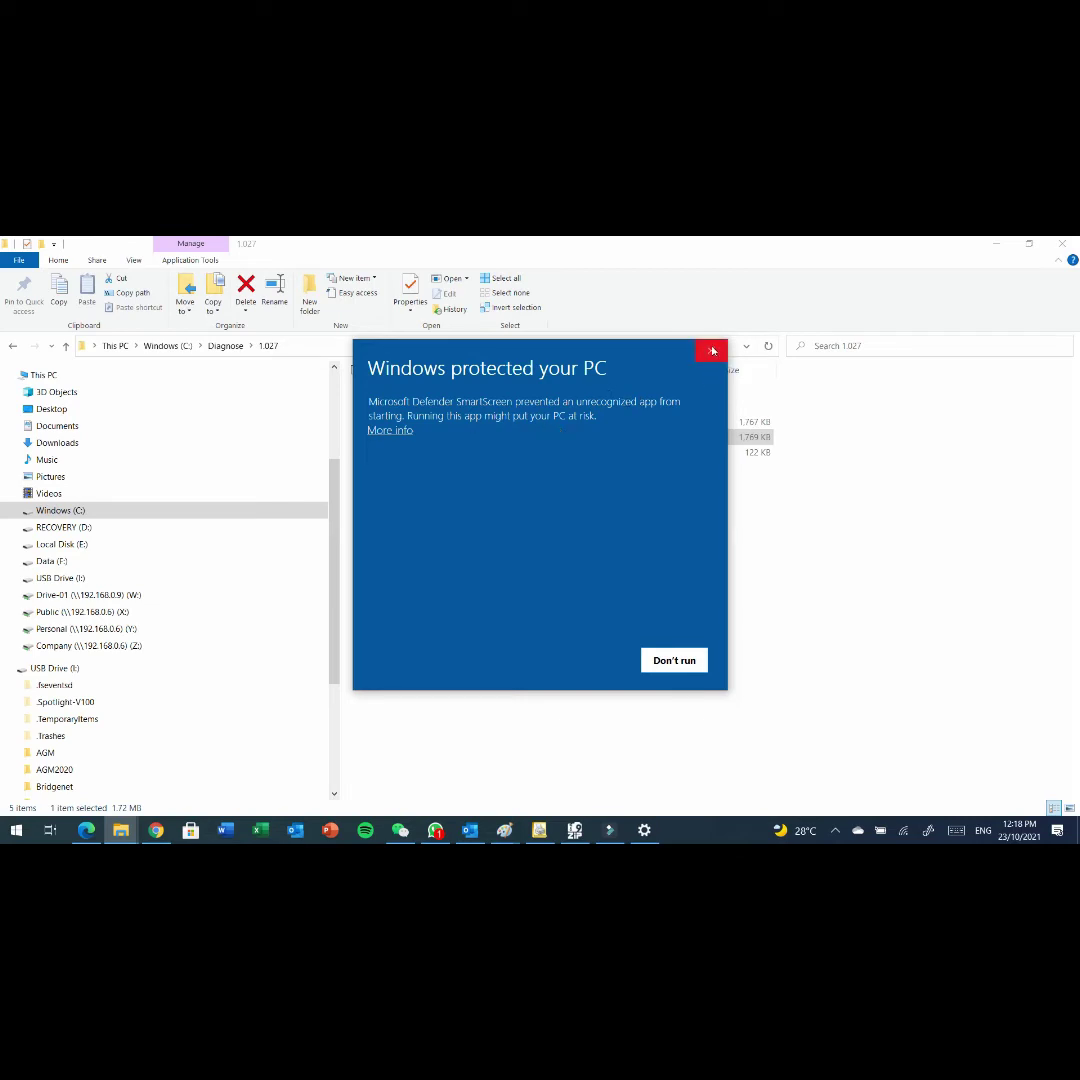
Step: Use More info and Run anyway in SmartScreen to start the unrecognised Diagnostic Tool
{"action": "left_click", "coordinate": [383, 431]}
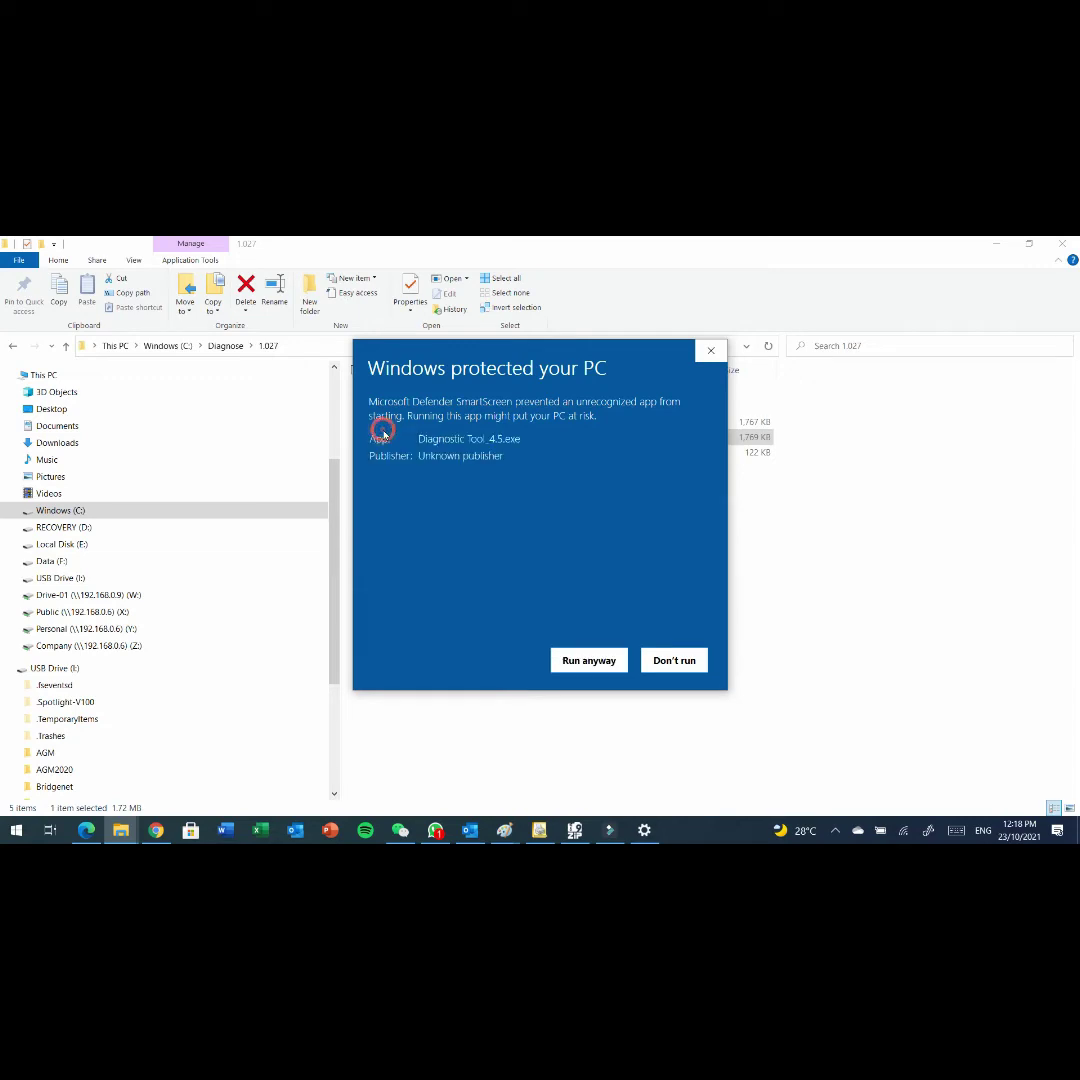
{"action": "left_click", "coordinate": [586, 661]}
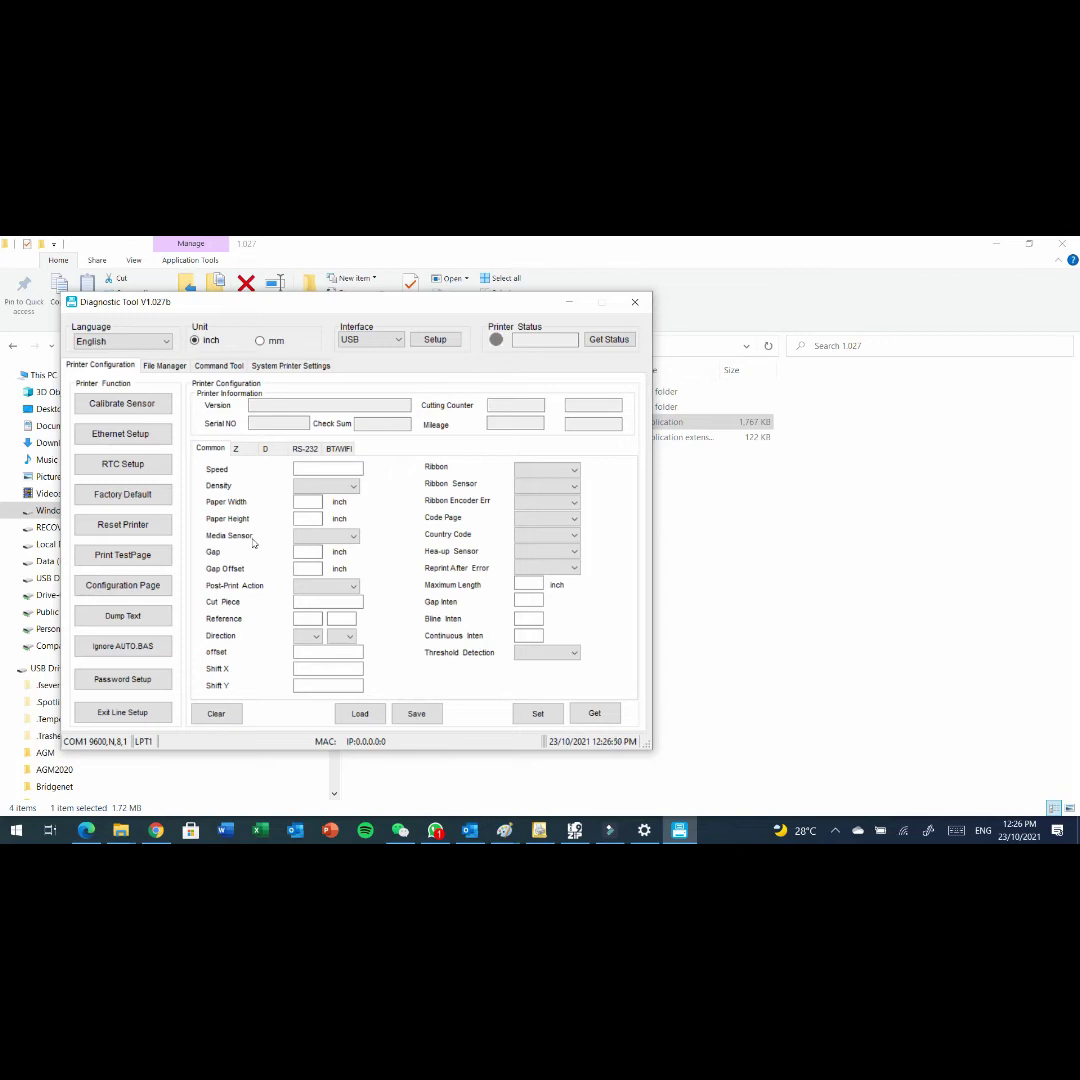
Step: Switch the interface to ETHERNET and discover the XP-420B at 192.168.1.100, port 9100
{"action": "left_click", "coordinate": [147, 436]}
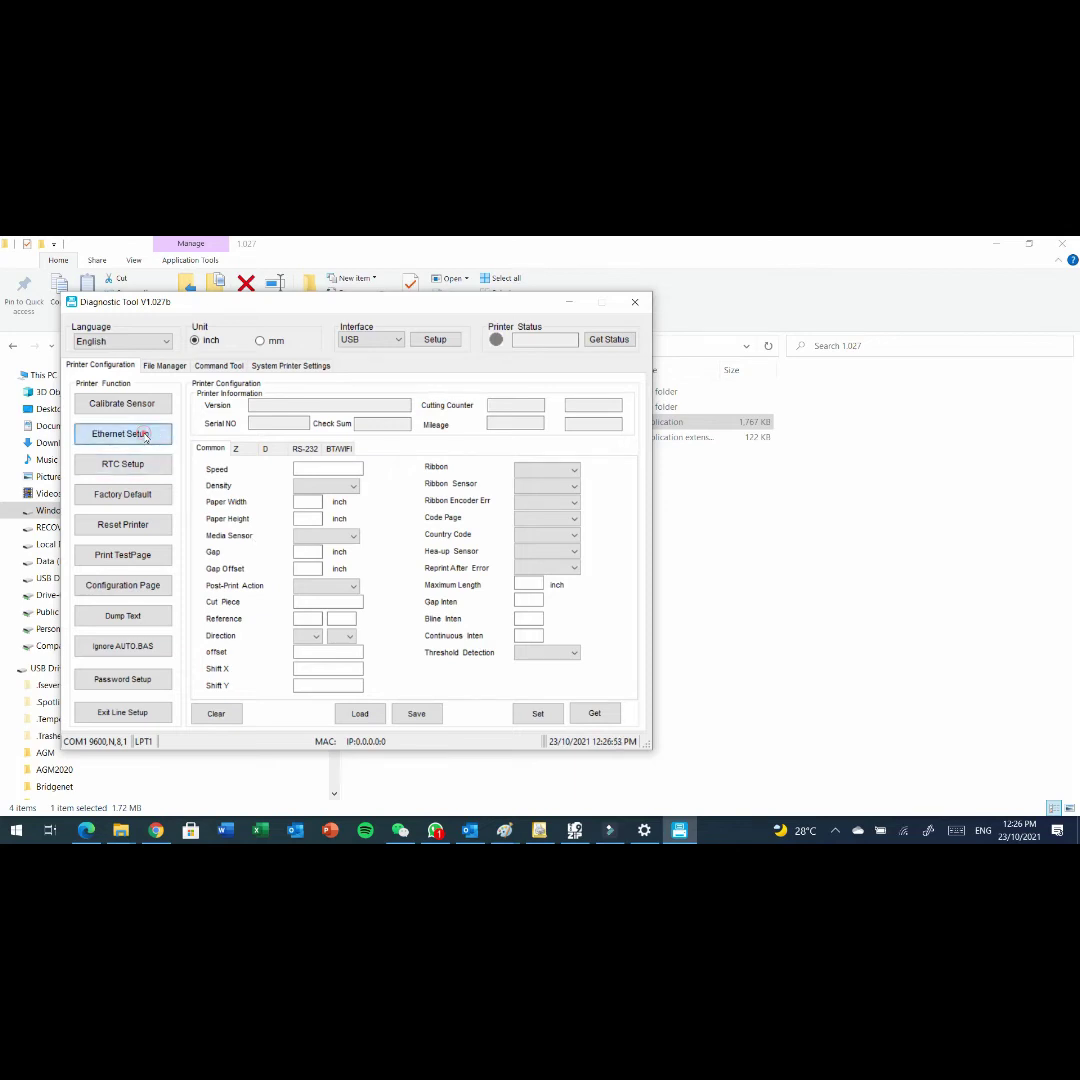
{"action": "left_click", "coordinate": [356, 342]}
{"action": "left_click", "coordinate": [362, 384]}
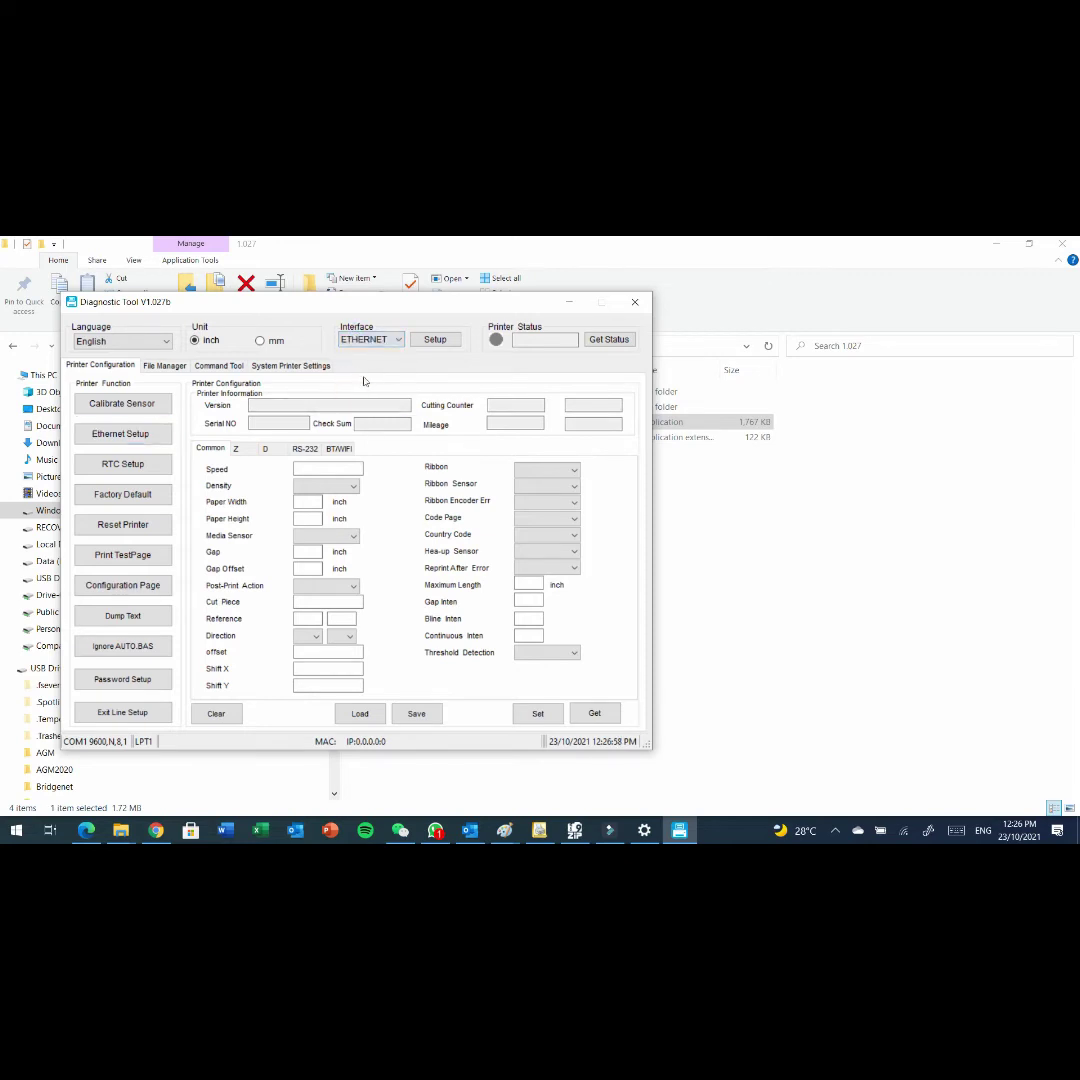
{"action": "left_click", "coordinate": [427, 340]}
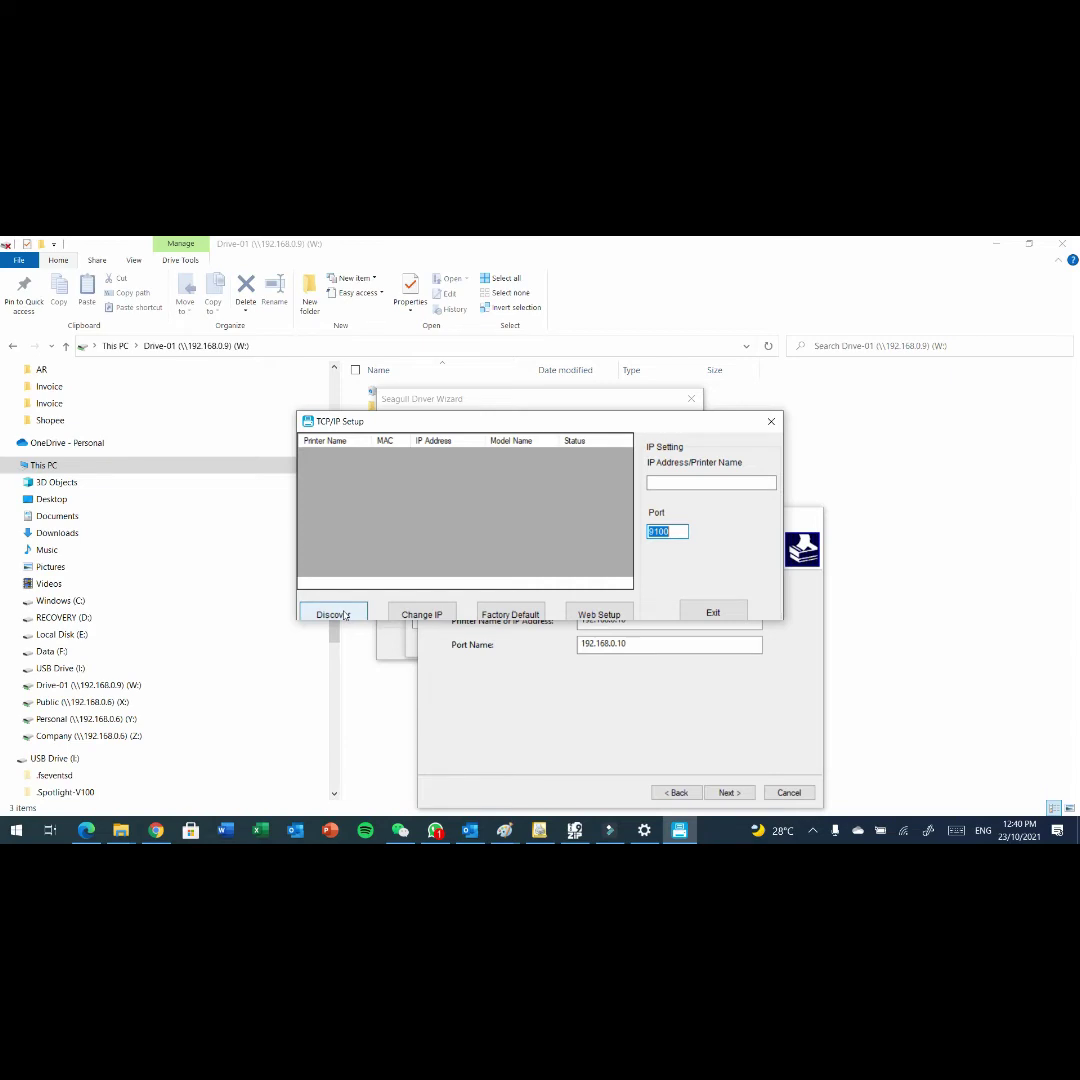
{"action": "left_click", "coordinate": [344, 615]}
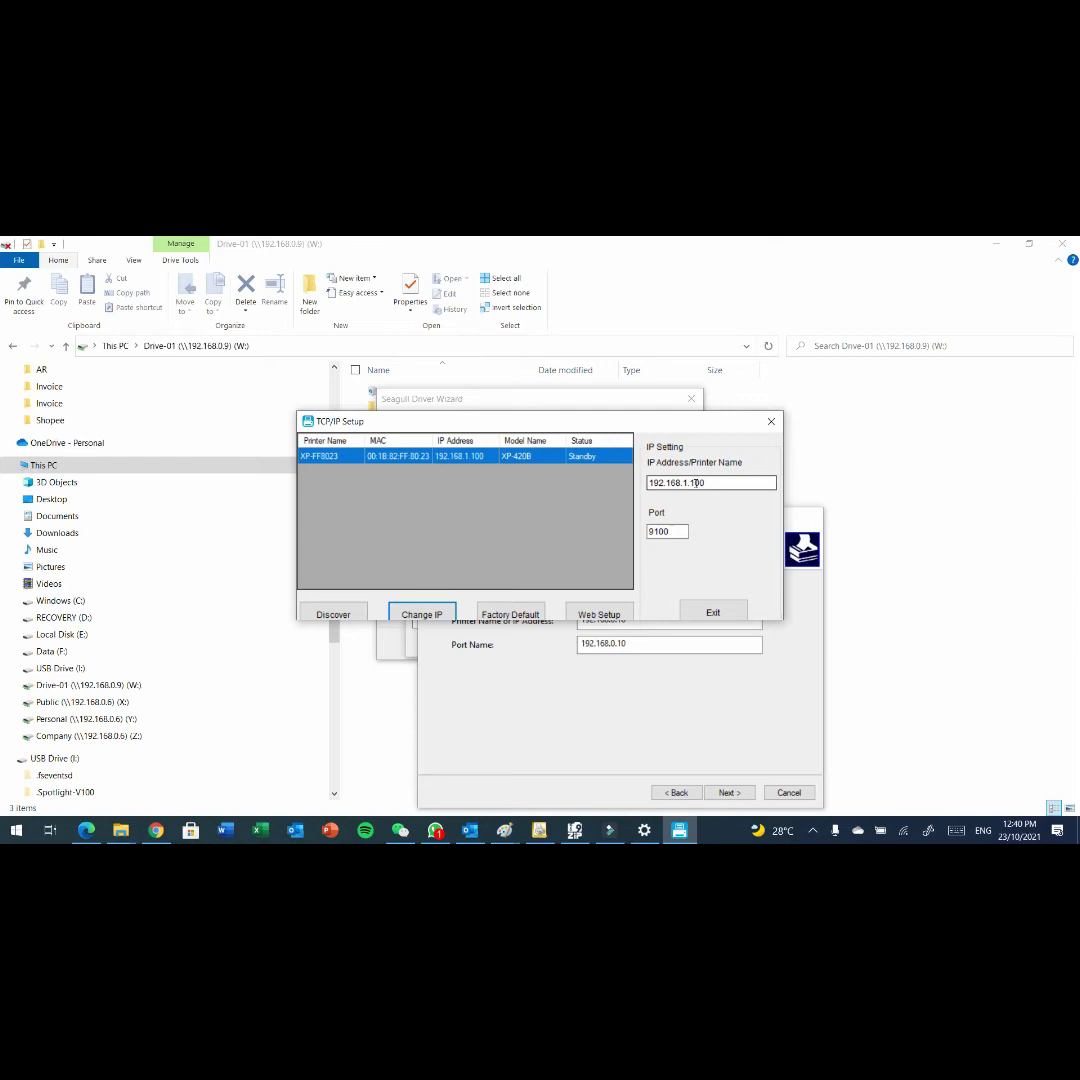
{"action": "left_click_drag", "start_coordinate": [725, 483], "coordinate": [613, 488]}
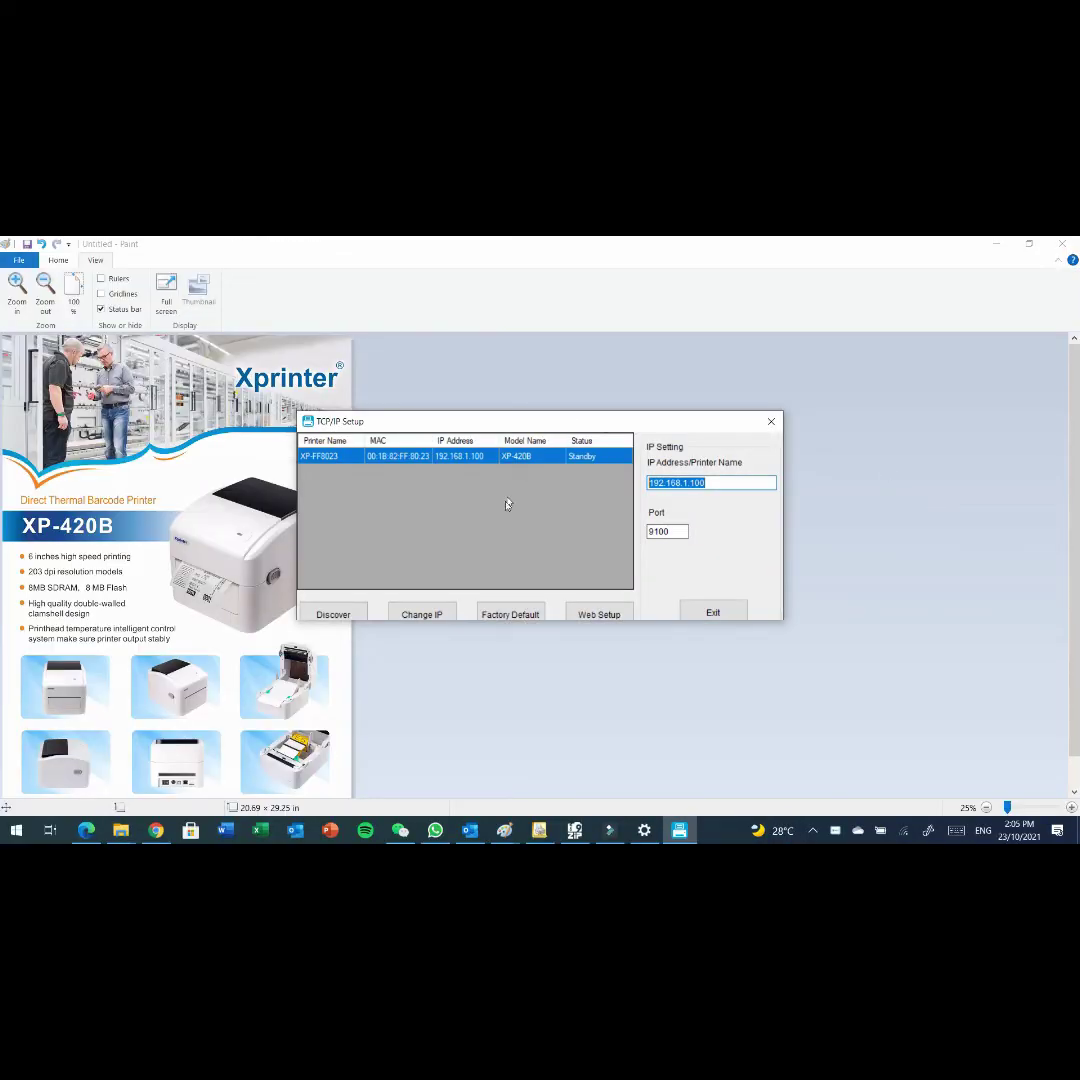
Step: Give the printer static IP 192.168.0.10, mask 255.255.255.0, gateway 192.168.0.1, and apply it
{"action": "left_click", "coordinate": [707, 483]}
{"action": "left_click", "coordinate": [428, 617]}
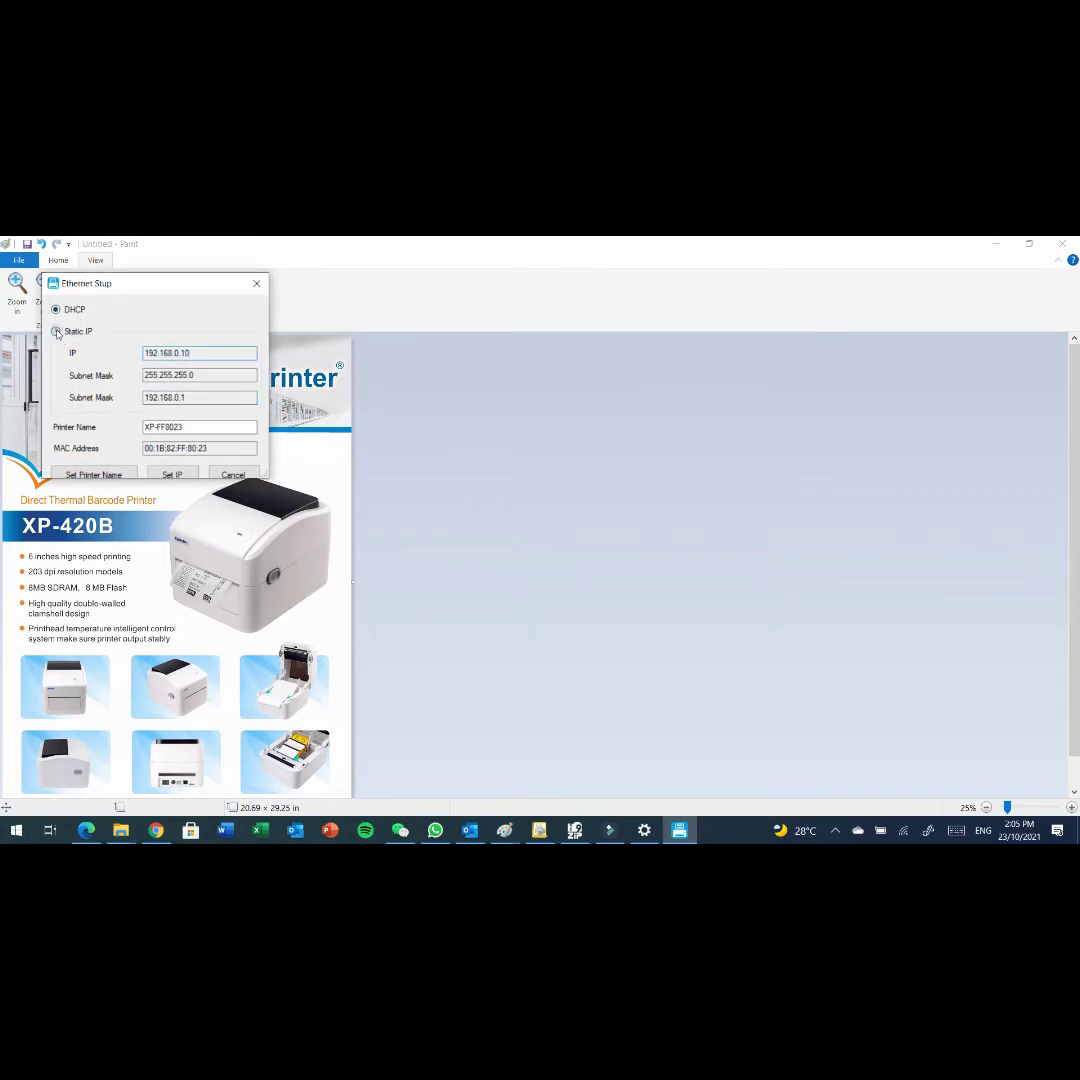
{"action": "left_click", "coordinate": [57, 332]}
{"action": "left_click", "coordinate": [197, 352]}
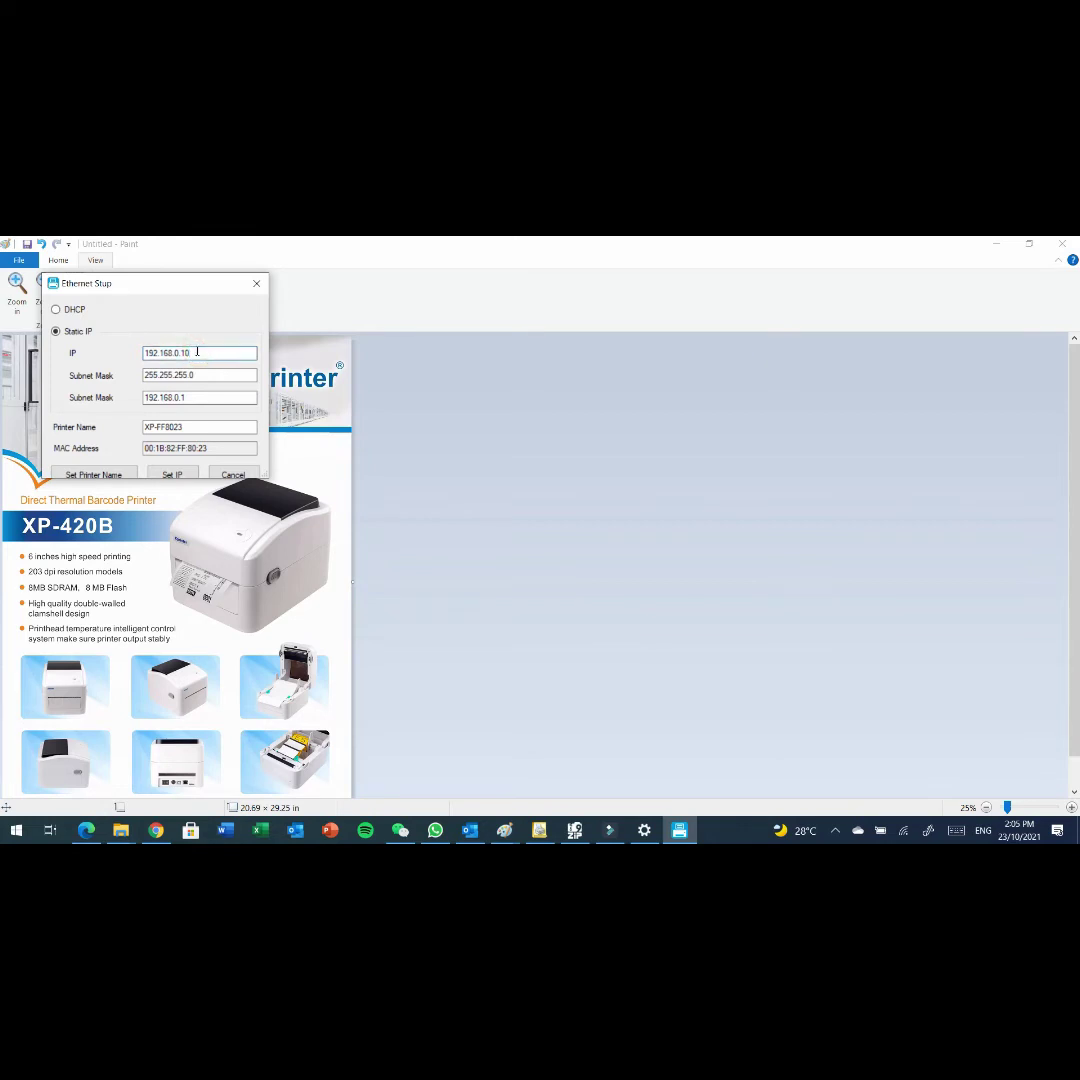
{"action": "left_click_drag", "start_coordinate": [197, 352], "coordinate": [141, 354]}
{"action": "left_click", "coordinate": [203, 377]}
{"action": "left_click", "coordinate": [212, 398]}
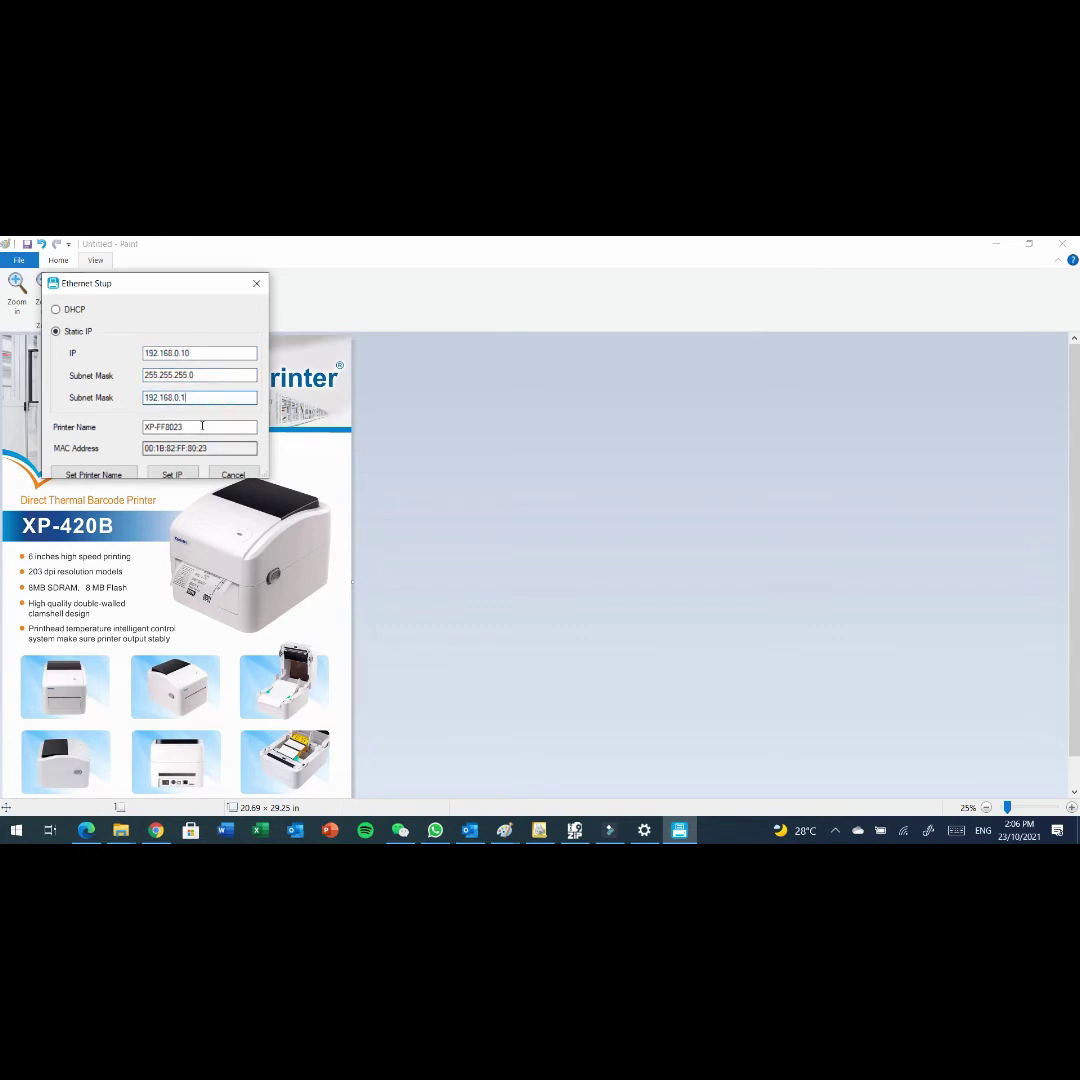
{"action": "left_click", "coordinate": [202, 426]}
{"action": "double_click", "coordinate": [203, 427]}
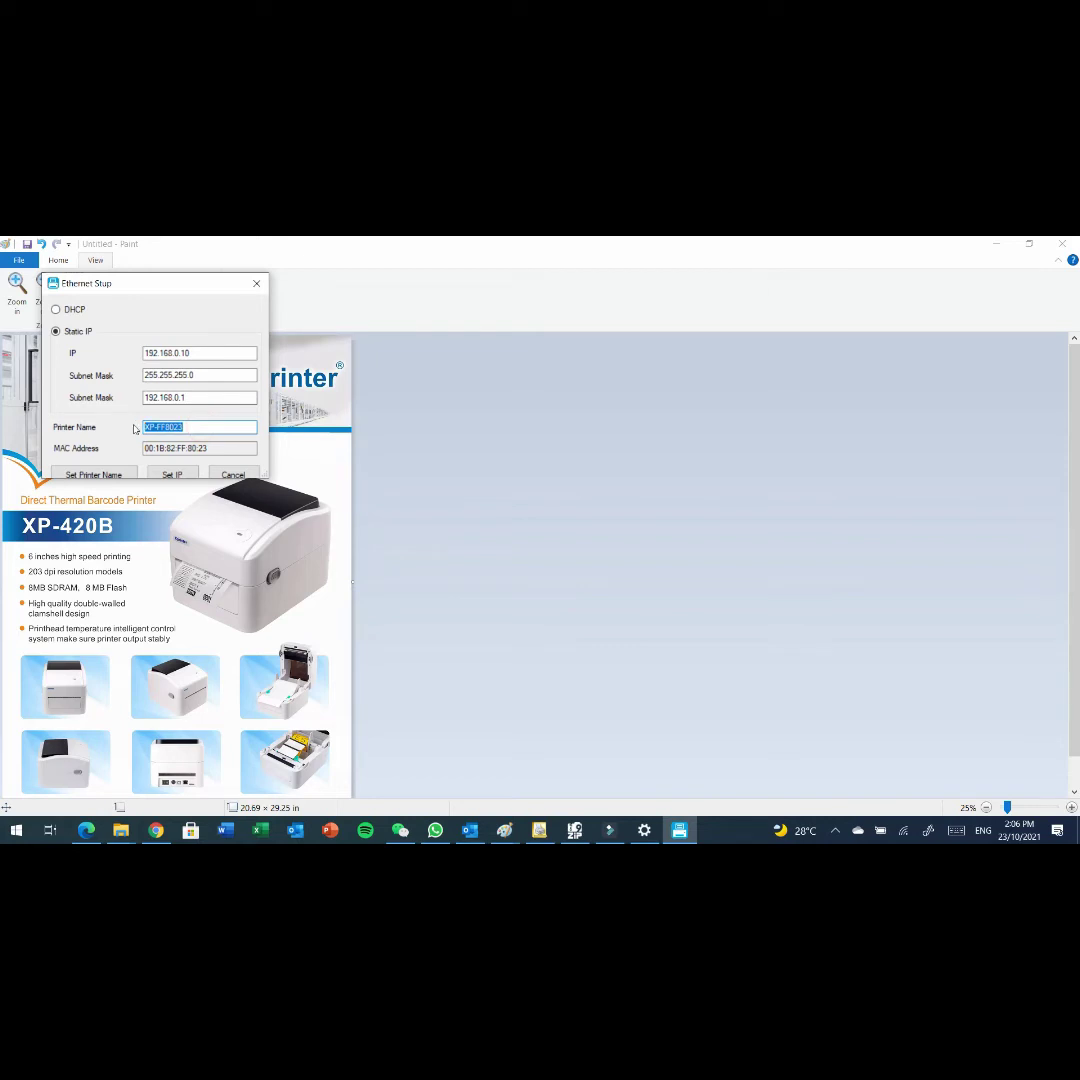
{"action": "left_click", "coordinate": [205, 428]}
{"action": "left_click", "coordinate": [184, 476]}
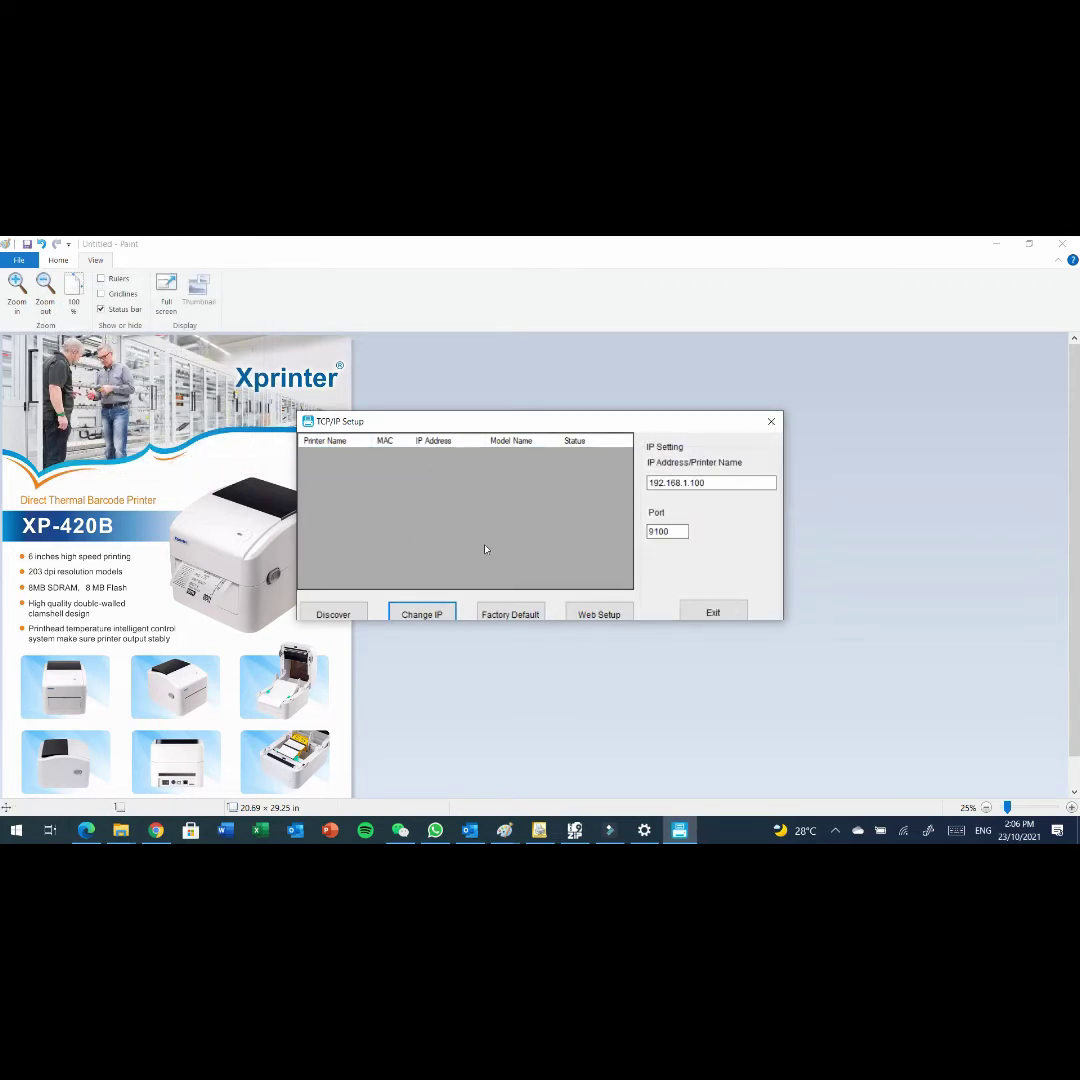
Step: Rediscover the printer at 192.168.0.10 and confirm the connection port is 9100
{"action": "left_click", "coordinate": [334, 614]}
{"action": "left_click", "coordinate": [345, 614]}
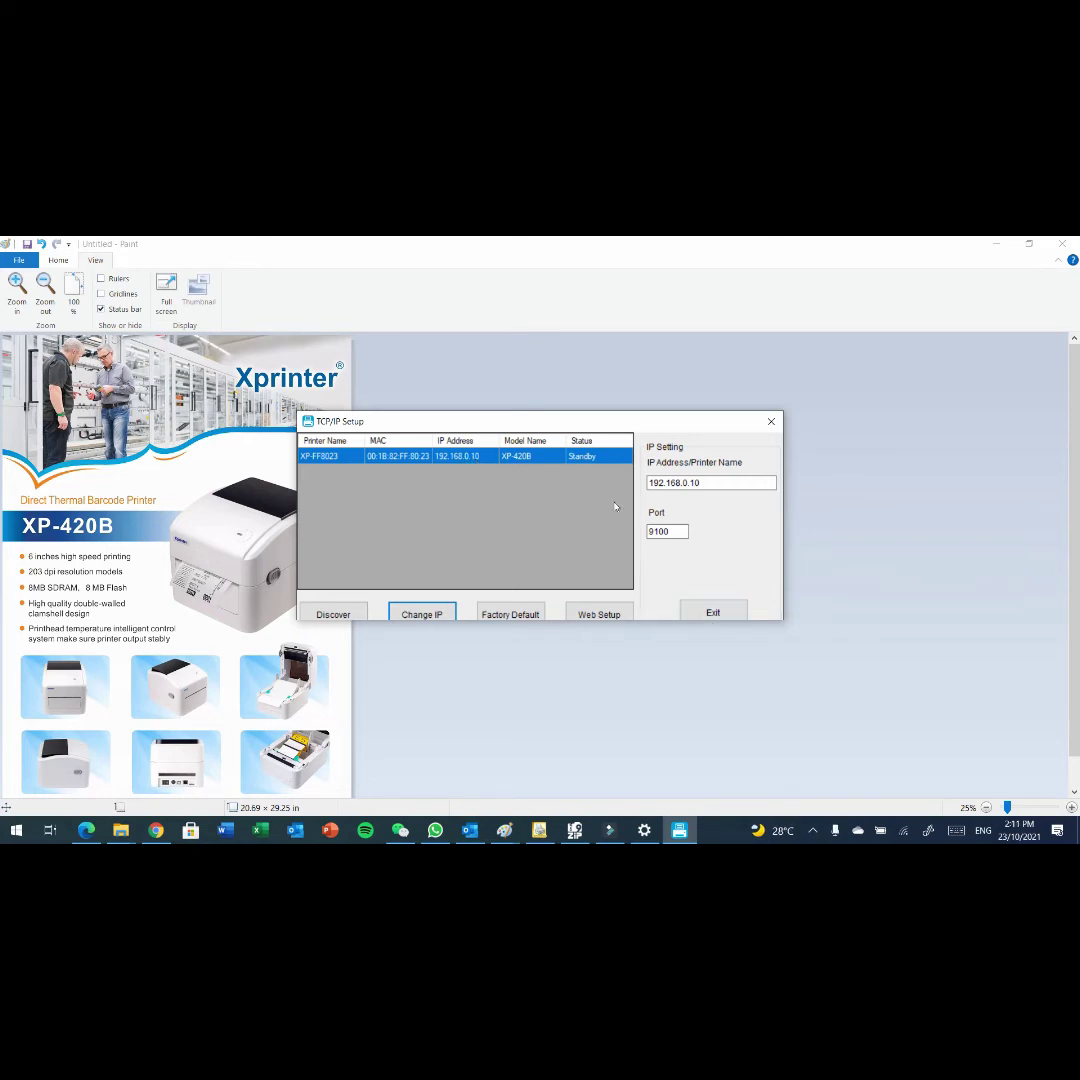
{"action": "left_click", "coordinate": [670, 533]}
{"action": "double_click", "coordinate": [668, 532]}
{"action": "left_click", "coordinate": [682, 532]}
{"action": "left_click", "coordinate": [681, 533]}
{"action": "double_click", "coordinate": [679, 532]}
Step: Leave TCP/IP Setup, check the printer's Standby status and settings, and print a test page
{"action": "left_click", "coordinate": [710, 612]}
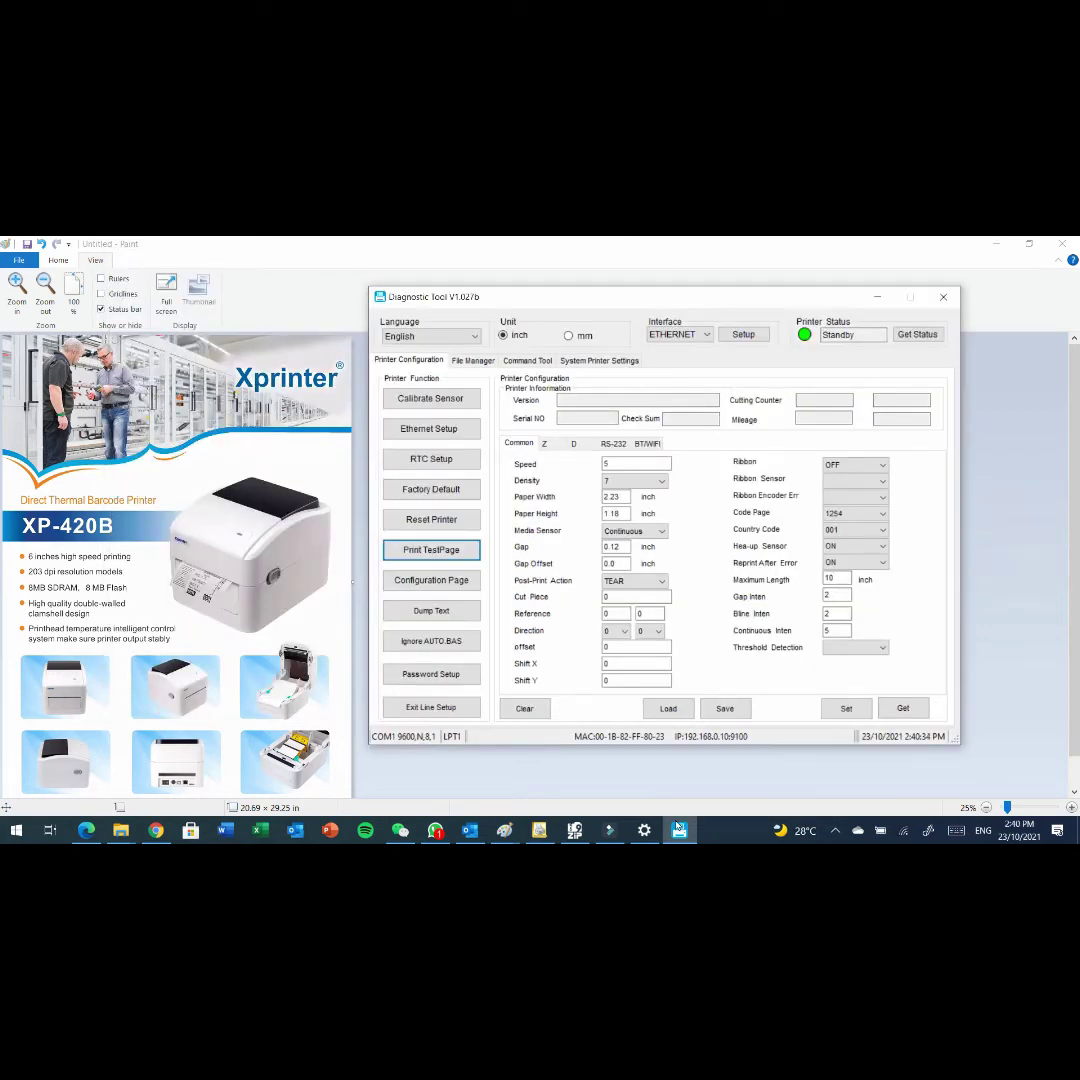
{"action": "left_click", "coordinate": [629, 463]}
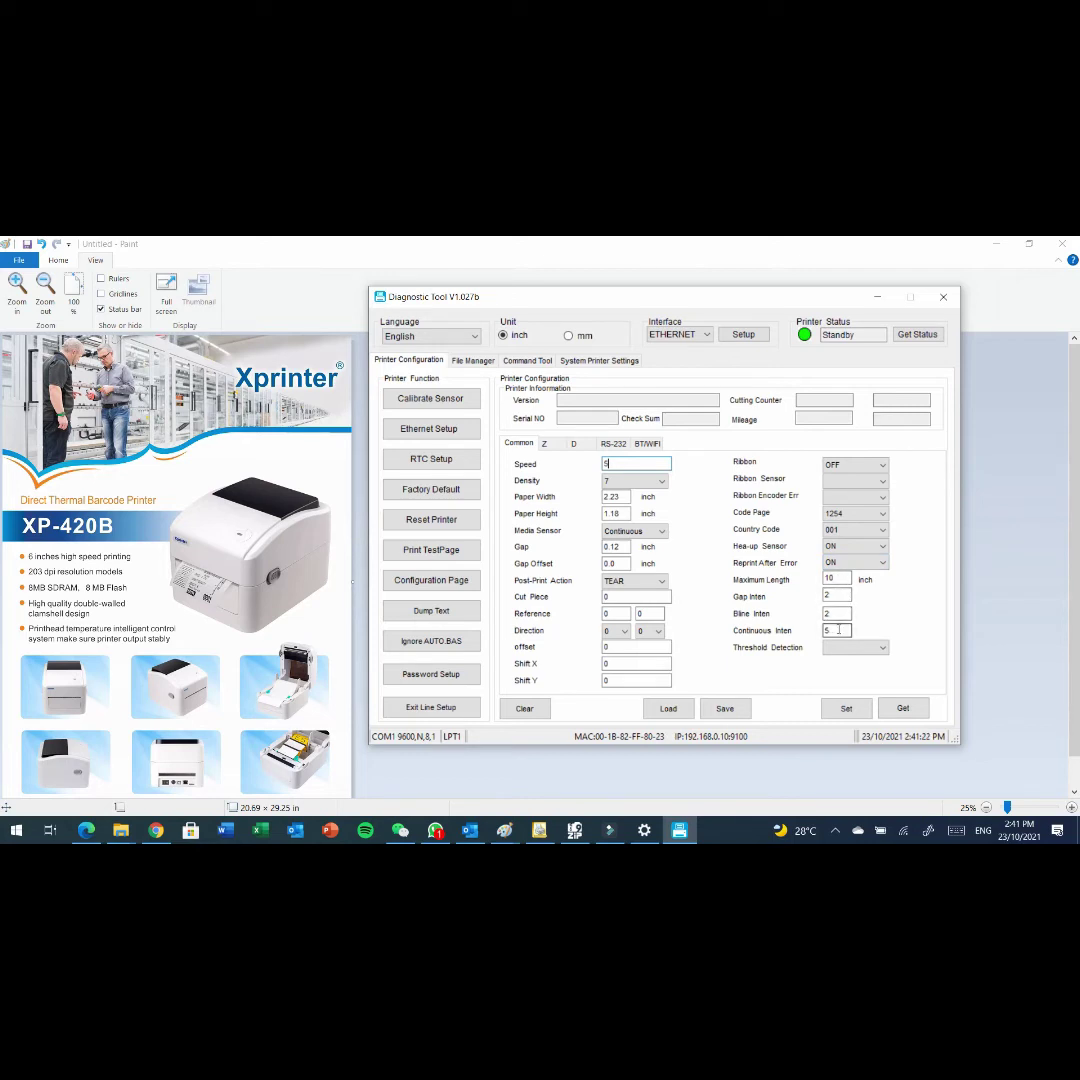
{"action": "left_click", "coordinate": [459, 550]}
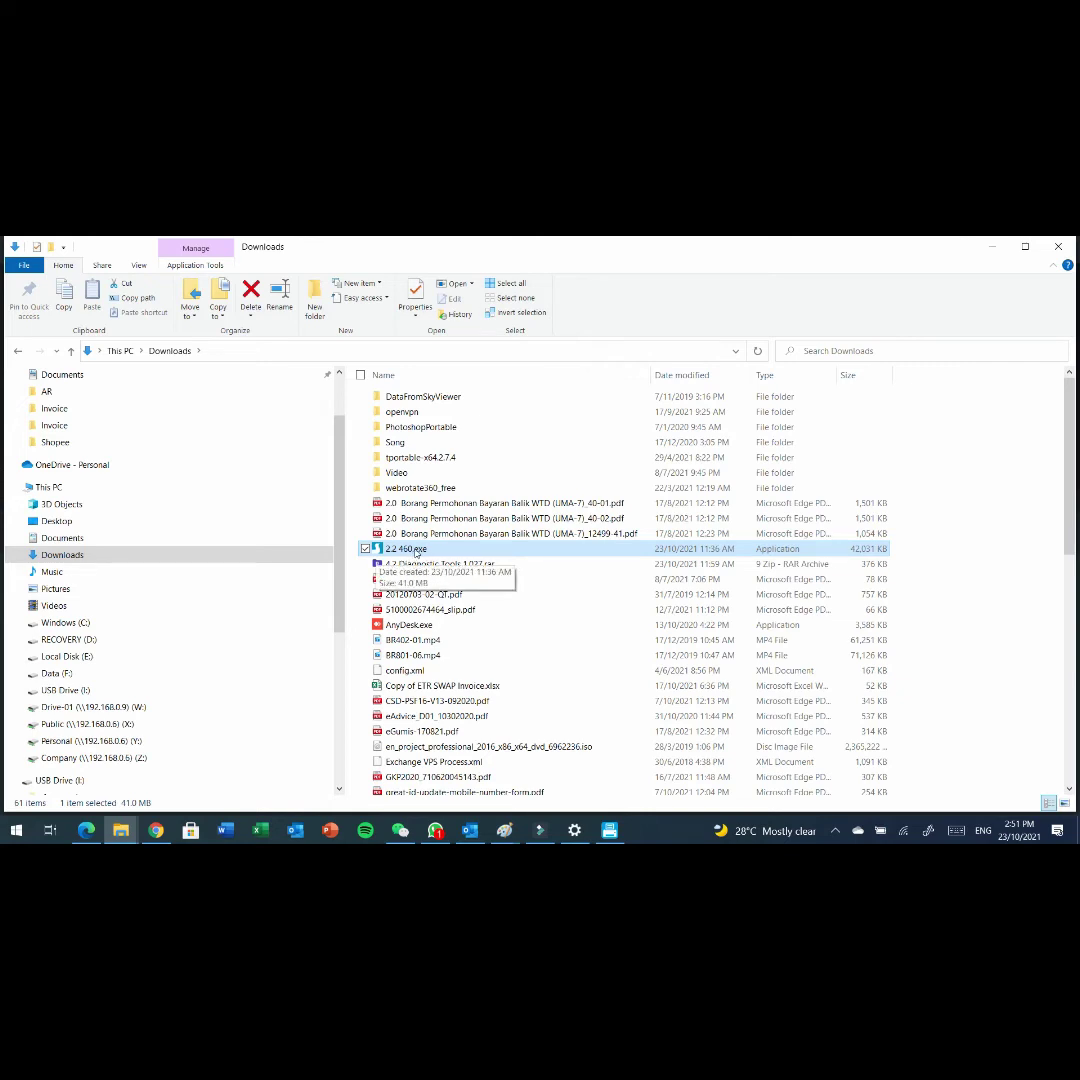
Step: Run 2.2 460.exe from Downloads to start the Seagull Windows Printer Drivers installer
{"action": "double_click", "coordinate": [416, 550]}
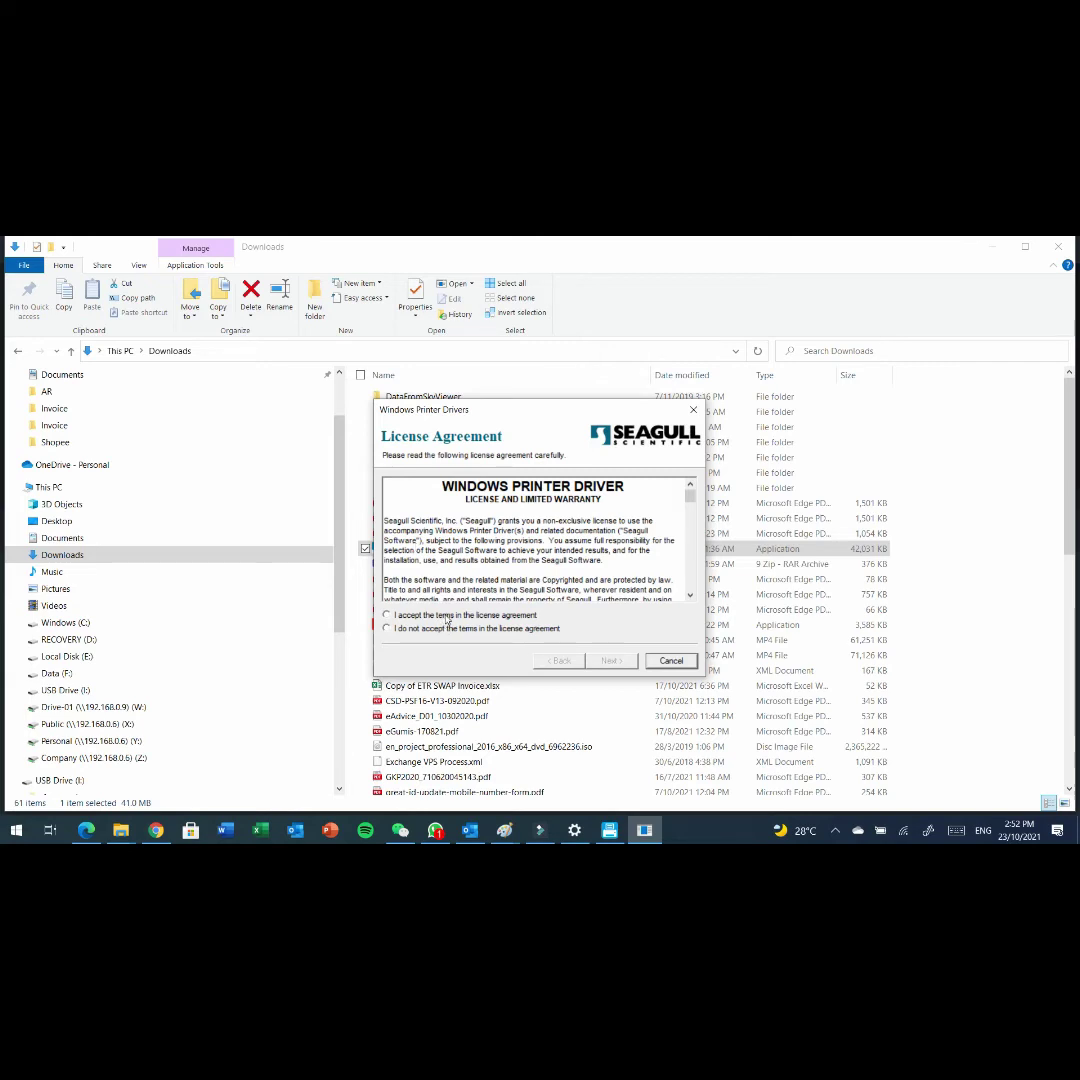
Step: Accept the licence and keep the default unpack folder C:\ExpressDelivery\2020.2 M-1
{"action": "left_click", "coordinate": [447, 617]}
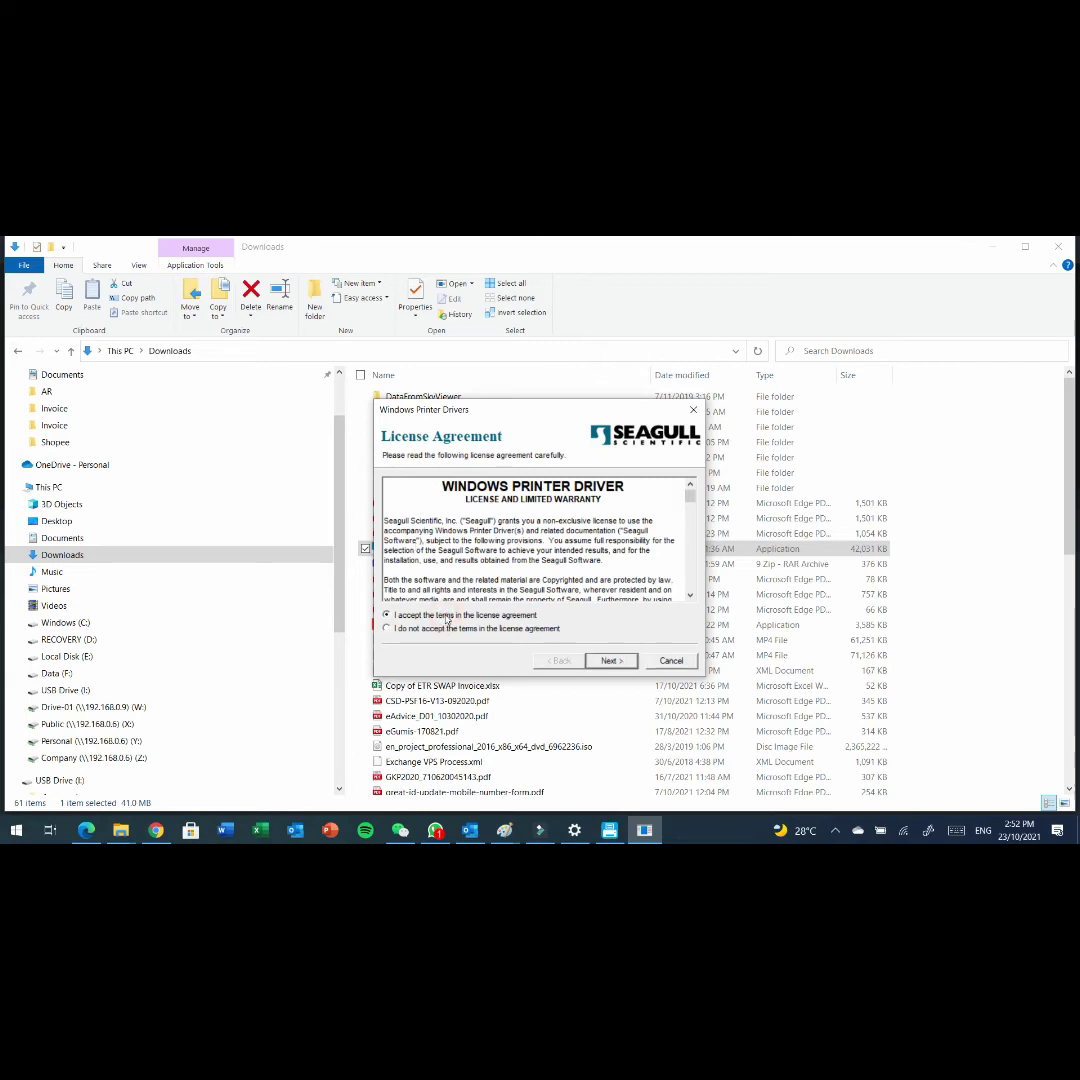
{"action": "left_click", "coordinate": [612, 661]}
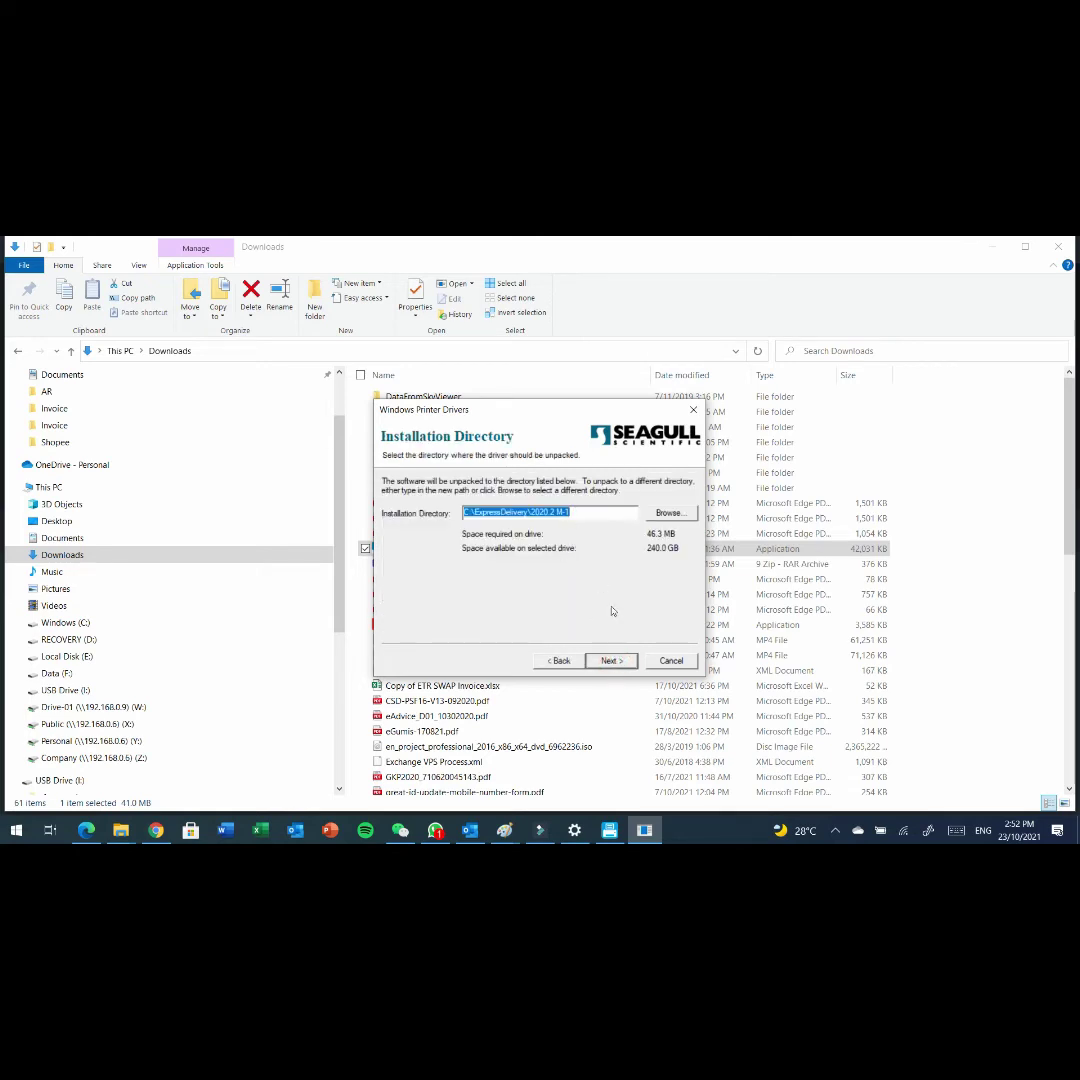
{"action": "left_click", "coordinate": [612, 661]}
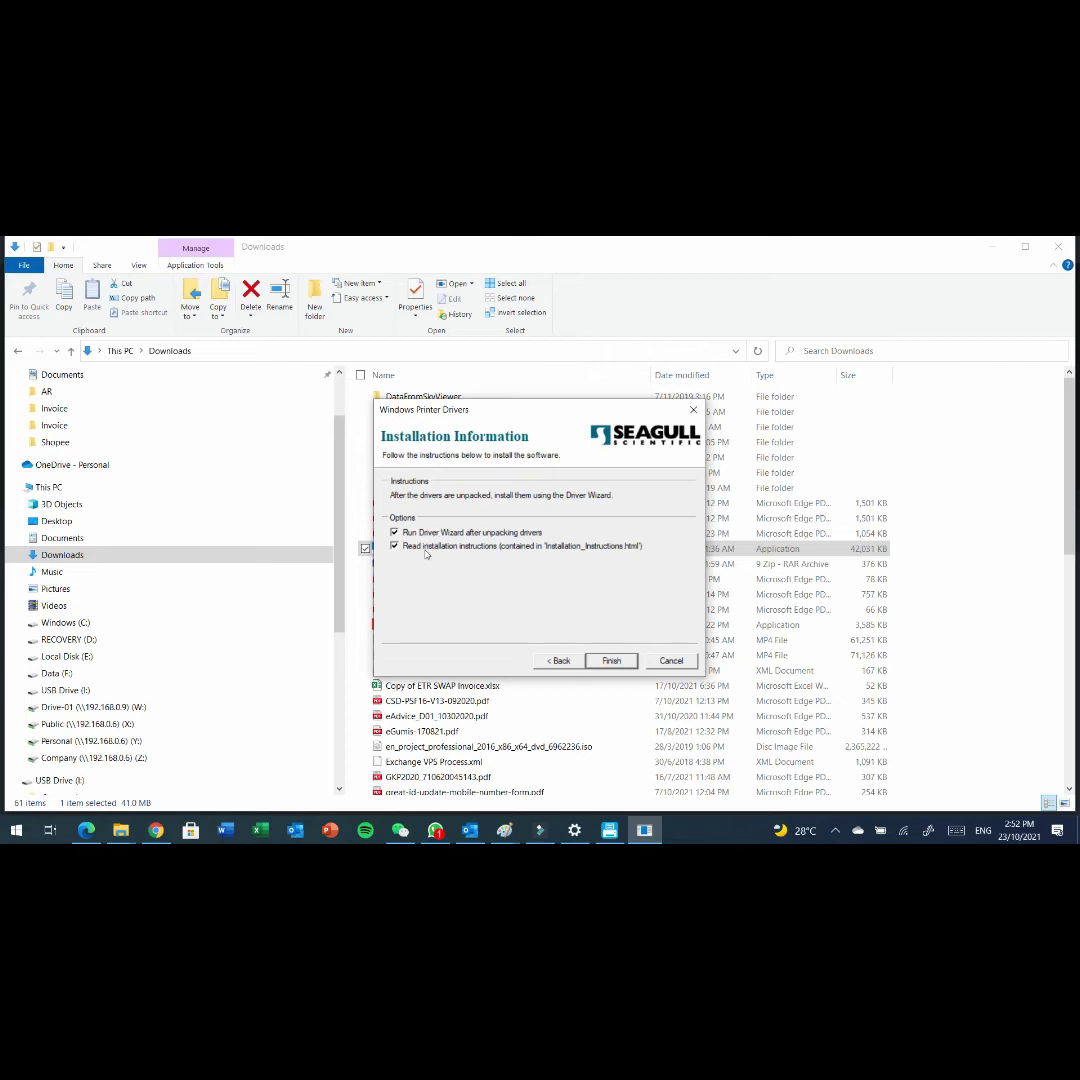
Step: Launch the Driver Wizard to install printer drivers over a Network (Ethernet or WiFi) connection
{"action": "left_click", "coordinate": [611, 661]}
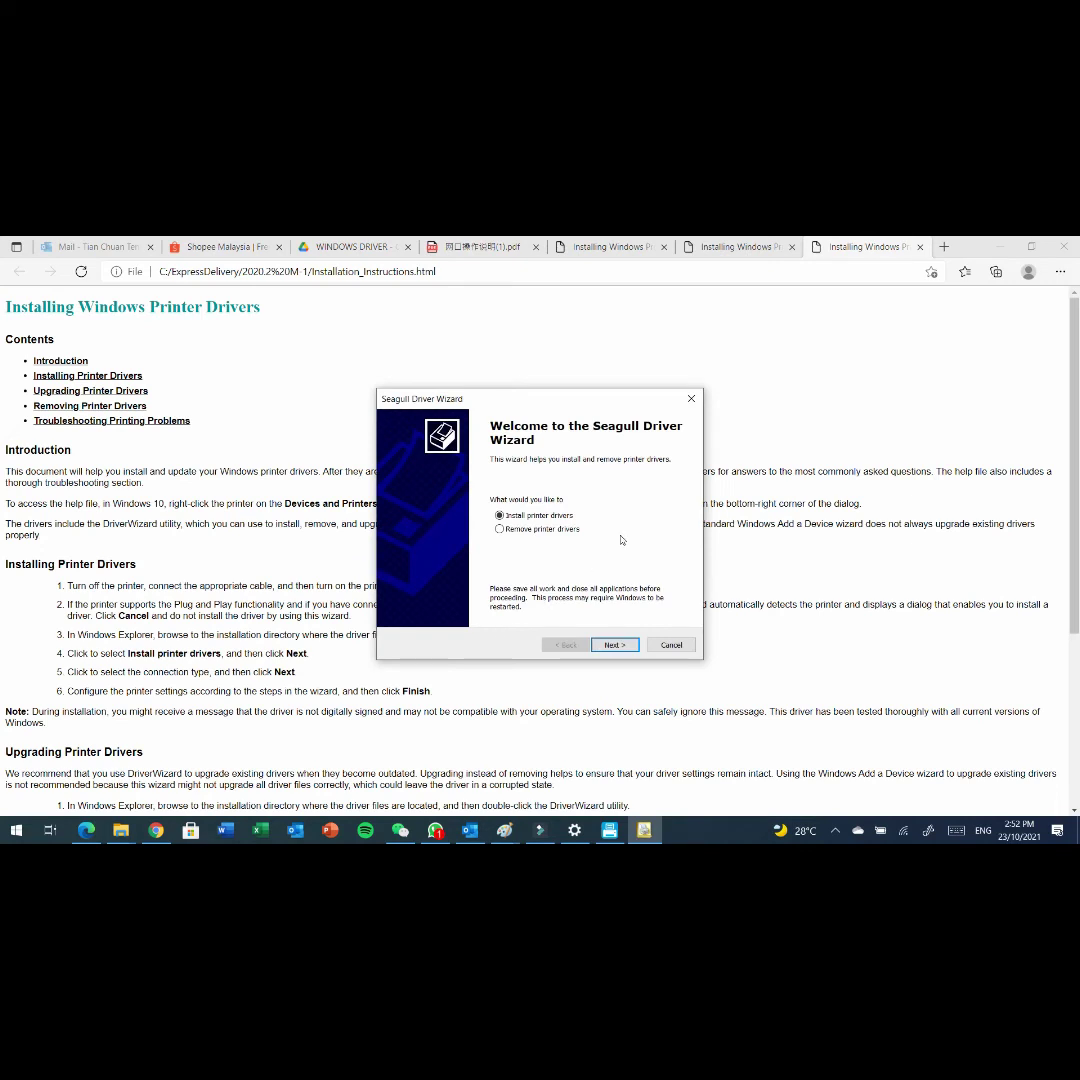
{"action": "left_click", "coordinate": [614, 645]}
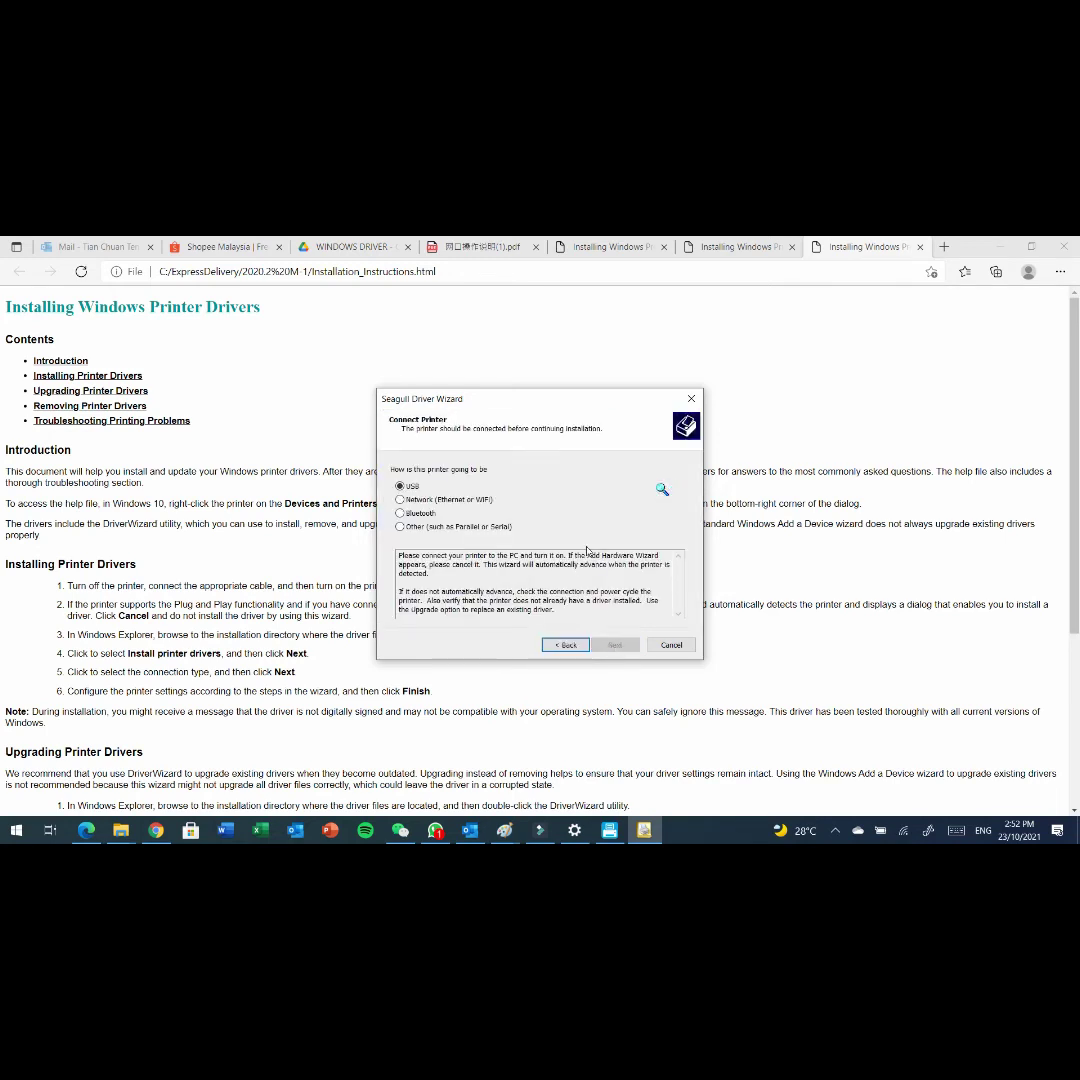
{"action": "left_click", "coordinate": [400, 500]}
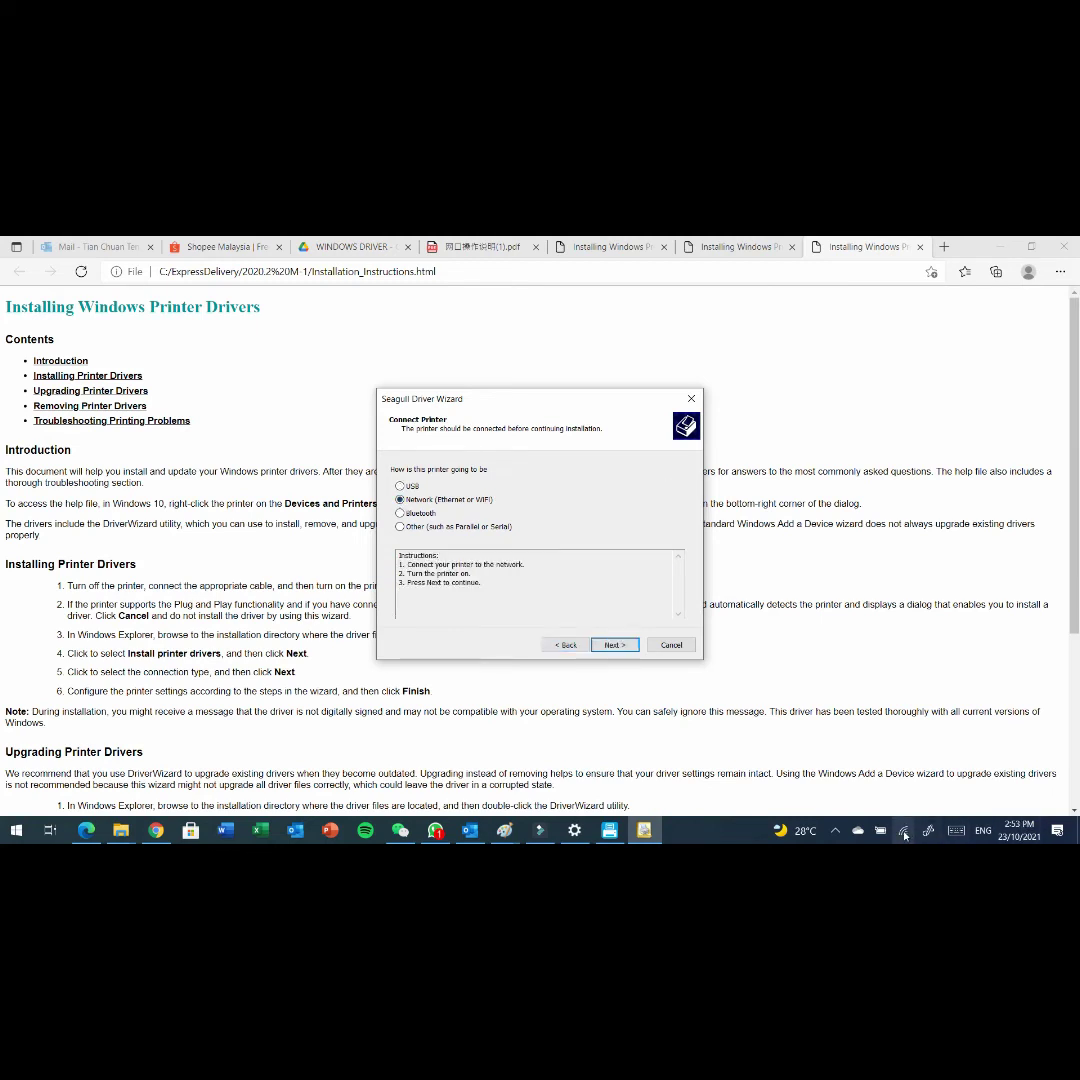
Step: Join the SWEET-HOME Wi-Fi network and continue to the printer model list
{"action": "left_click", "coordinate": [904, 834]}
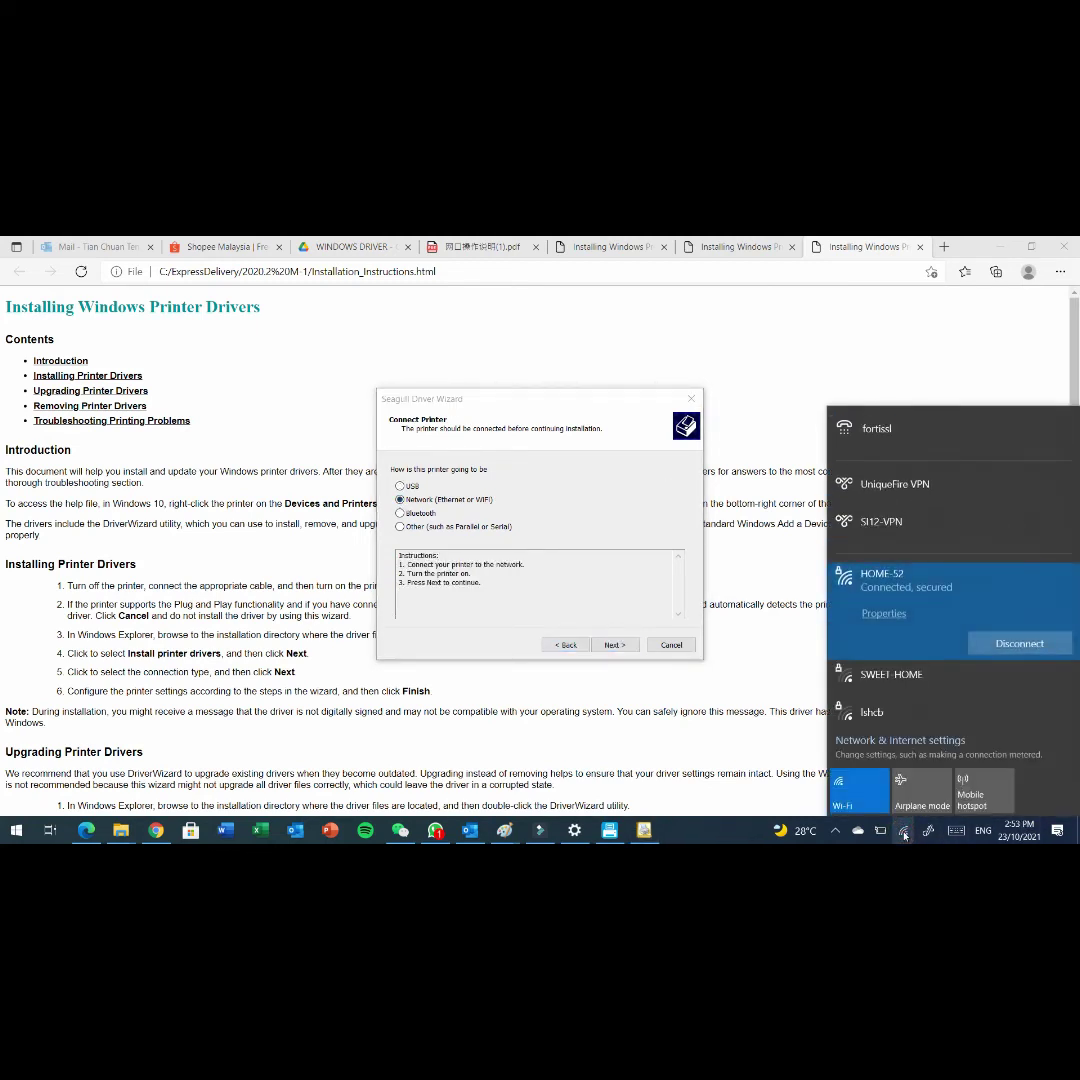
{"action": "left_click", "coordinate": [905, 680]}
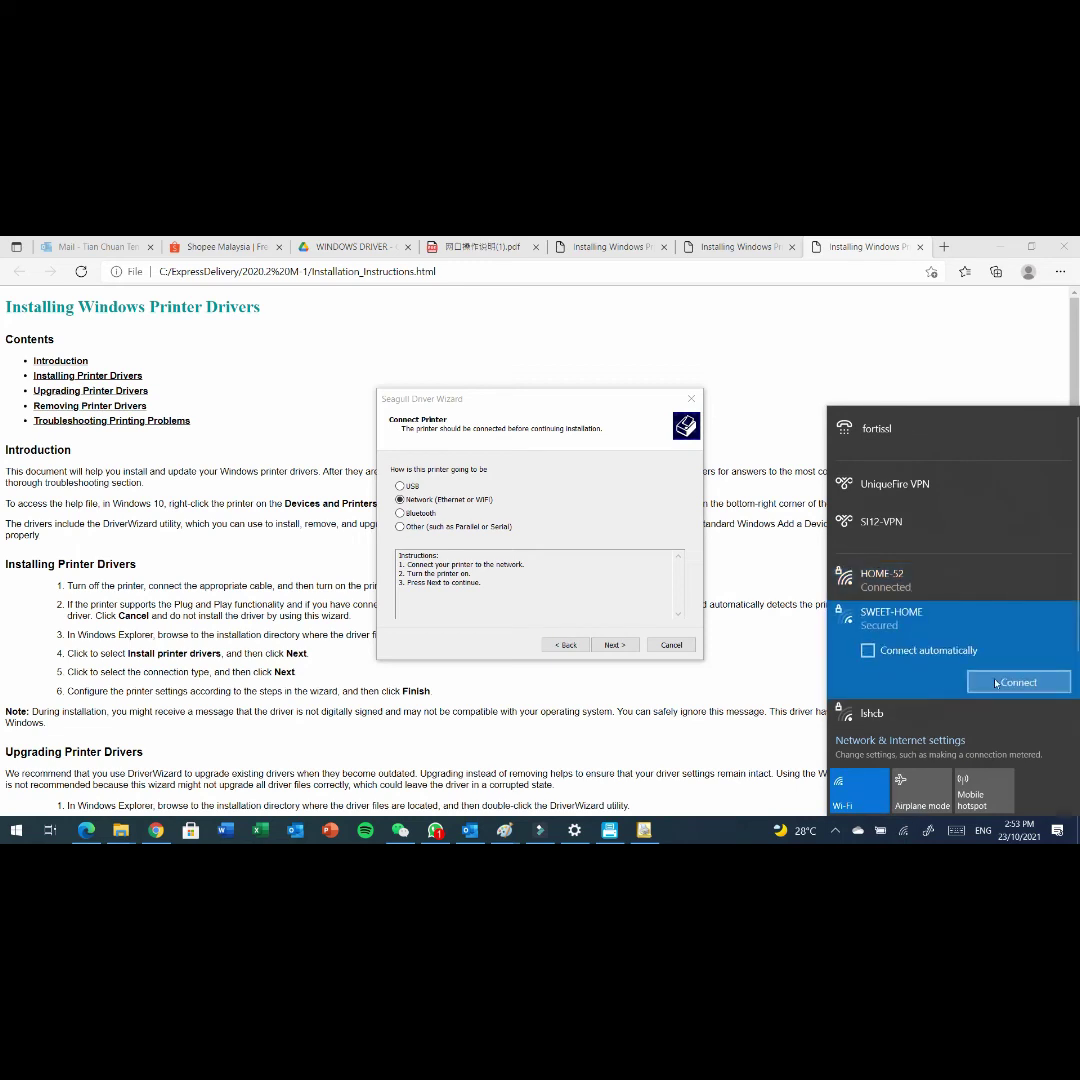
{"action": "left_click", "coordinate": [996, 683]}
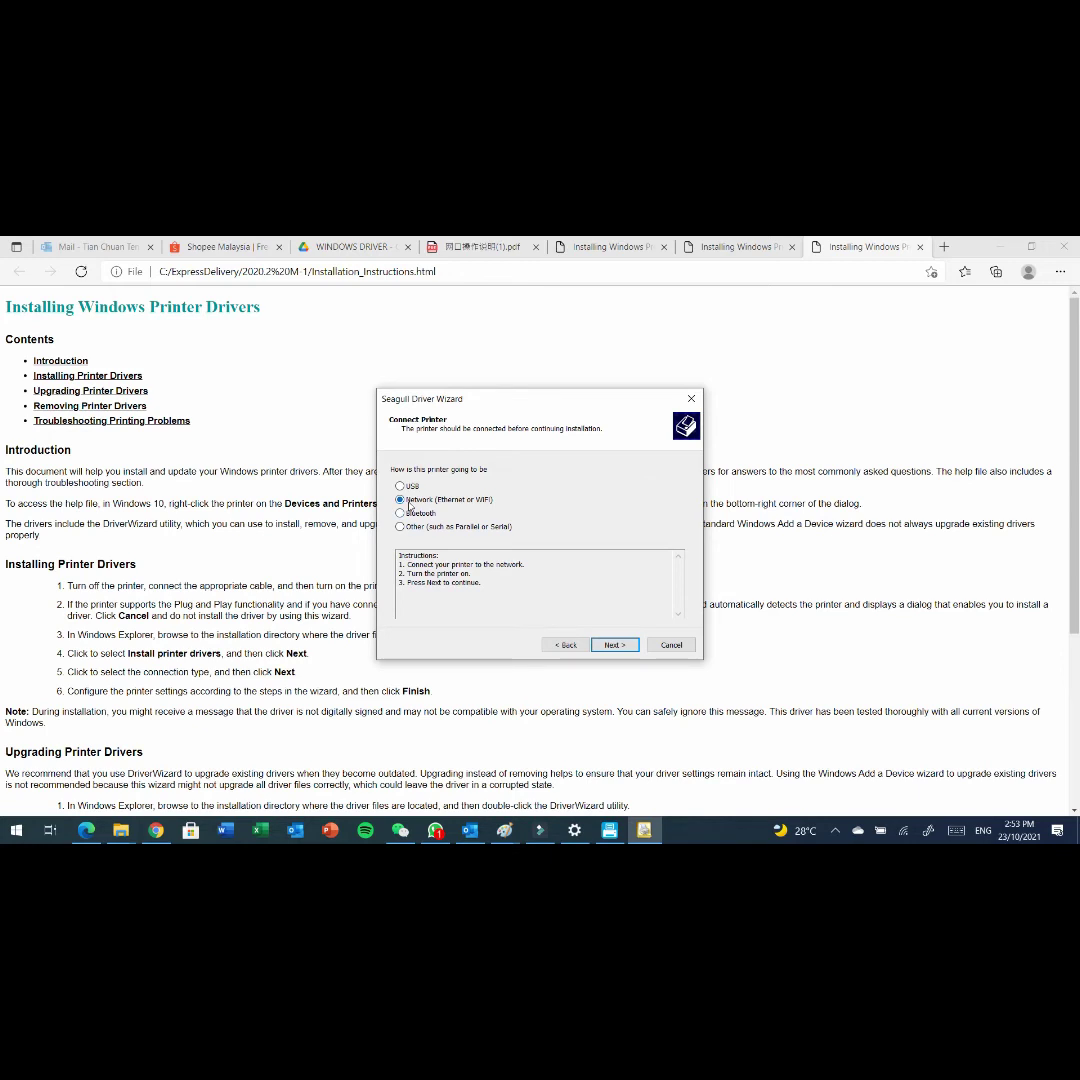
{"action": "left_click", "coordinate": [617, 645]}
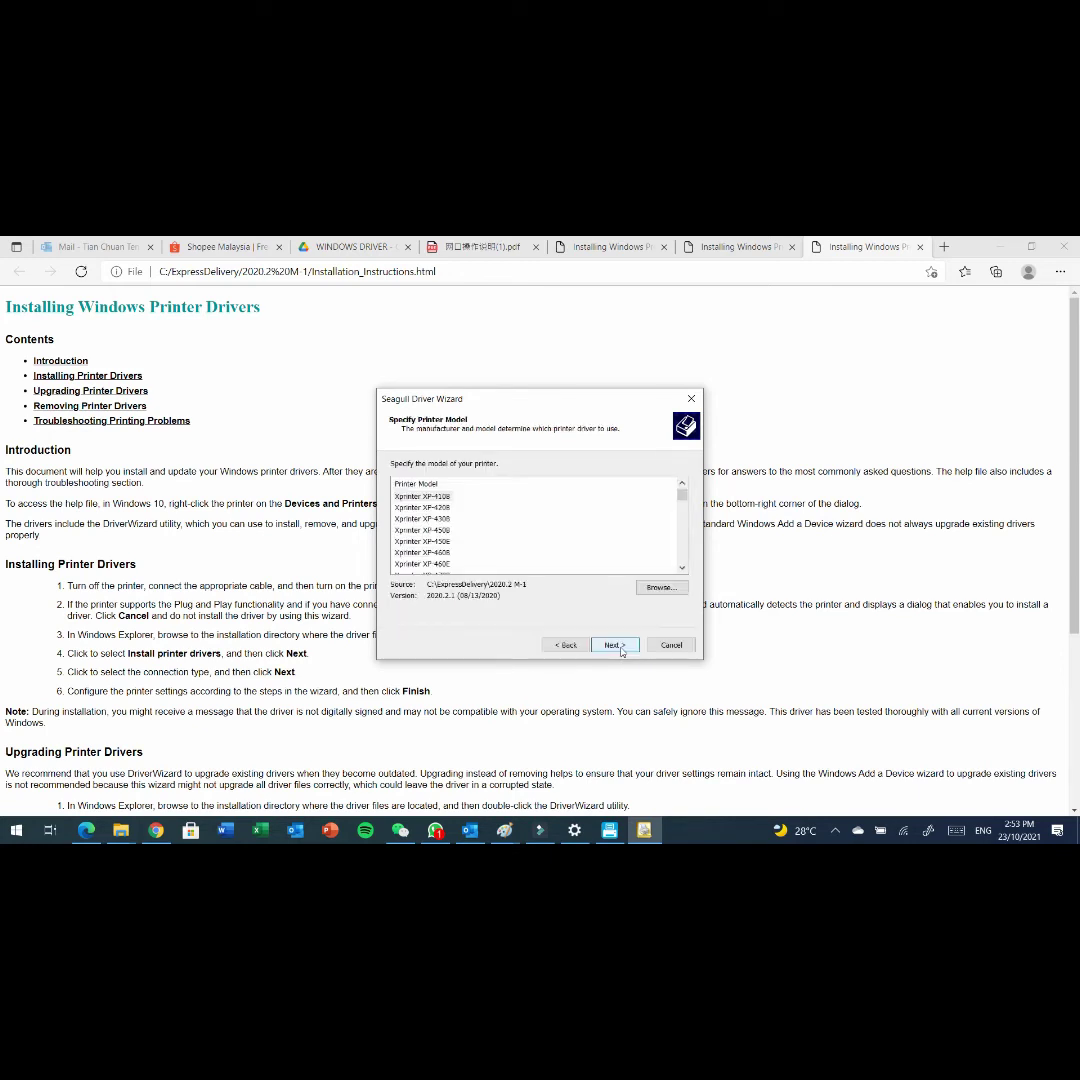
Step: Choose Xprinter XP-420B as the printer model and continue to the port page
{"action": "left_click", "coordinate": [428, 509]}
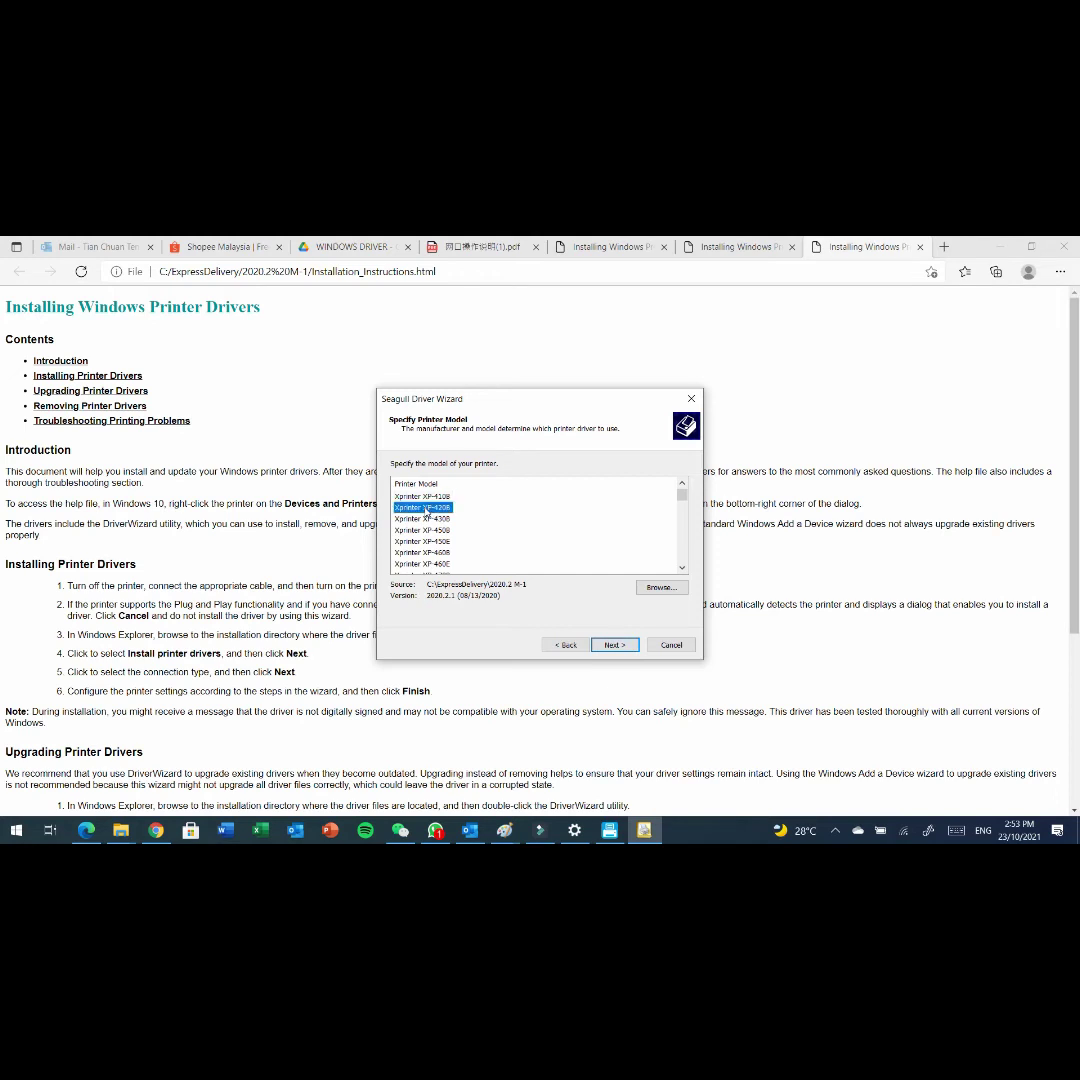
{"action": "left_click", "coordinate": [599, 647]}
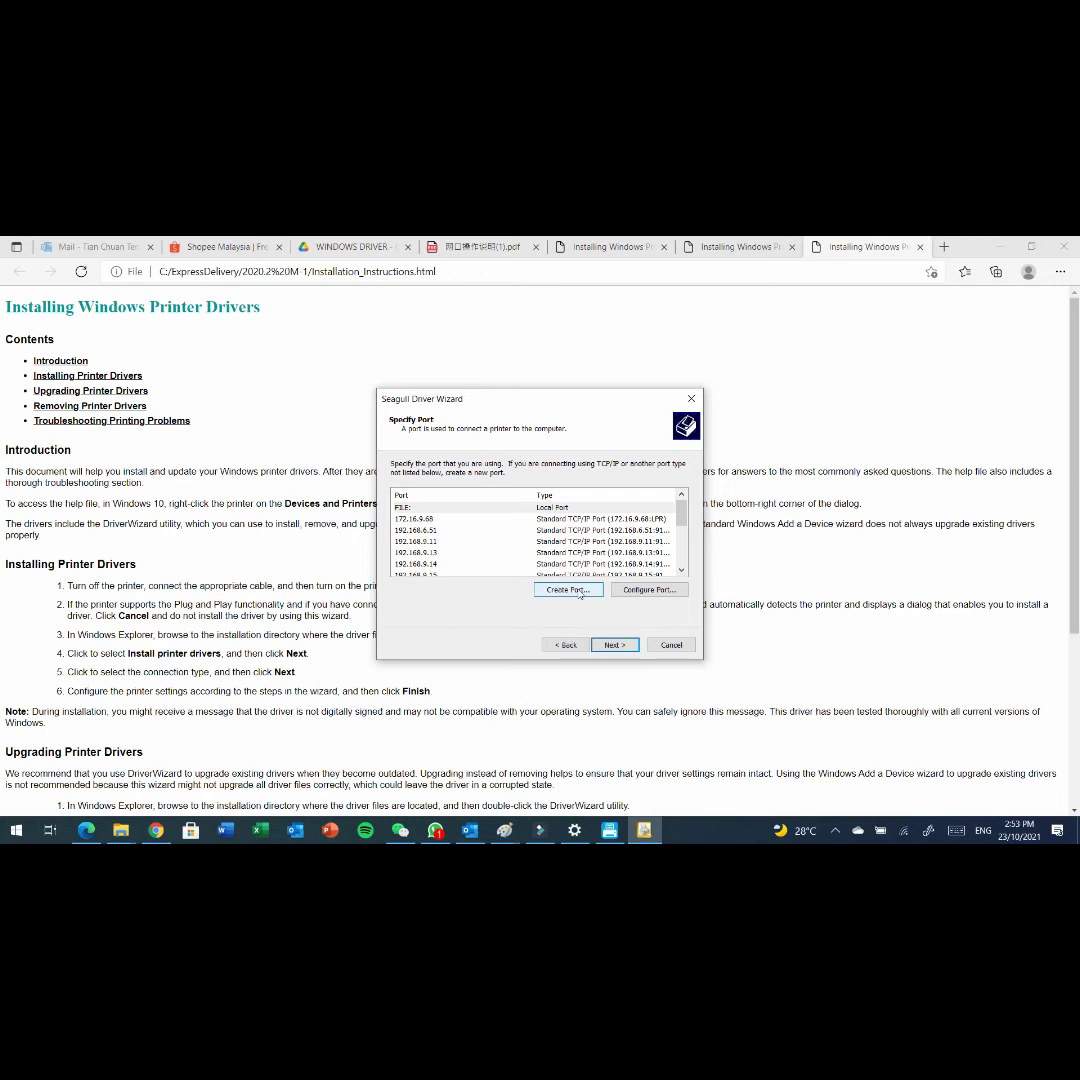
Step: Create a Standard TCP/IP port for 192.168.0.10 using the Generic Network Card device type
{"action": "left_click", "coordinate": [579, 592]}
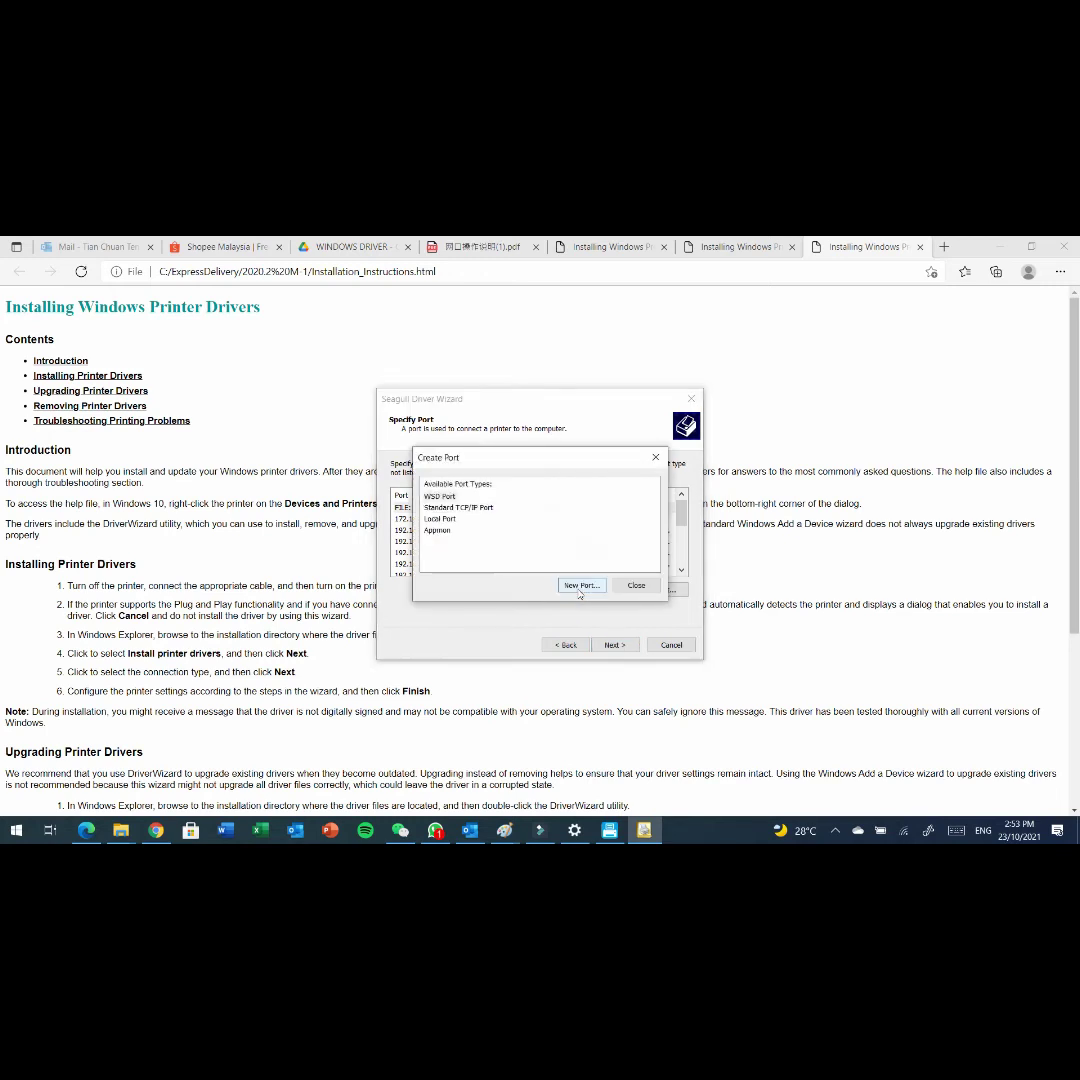
{"action": "left_click", "coordinate": [457, 511]}
{"action": "left_click", "coordinate": [581, 588]}
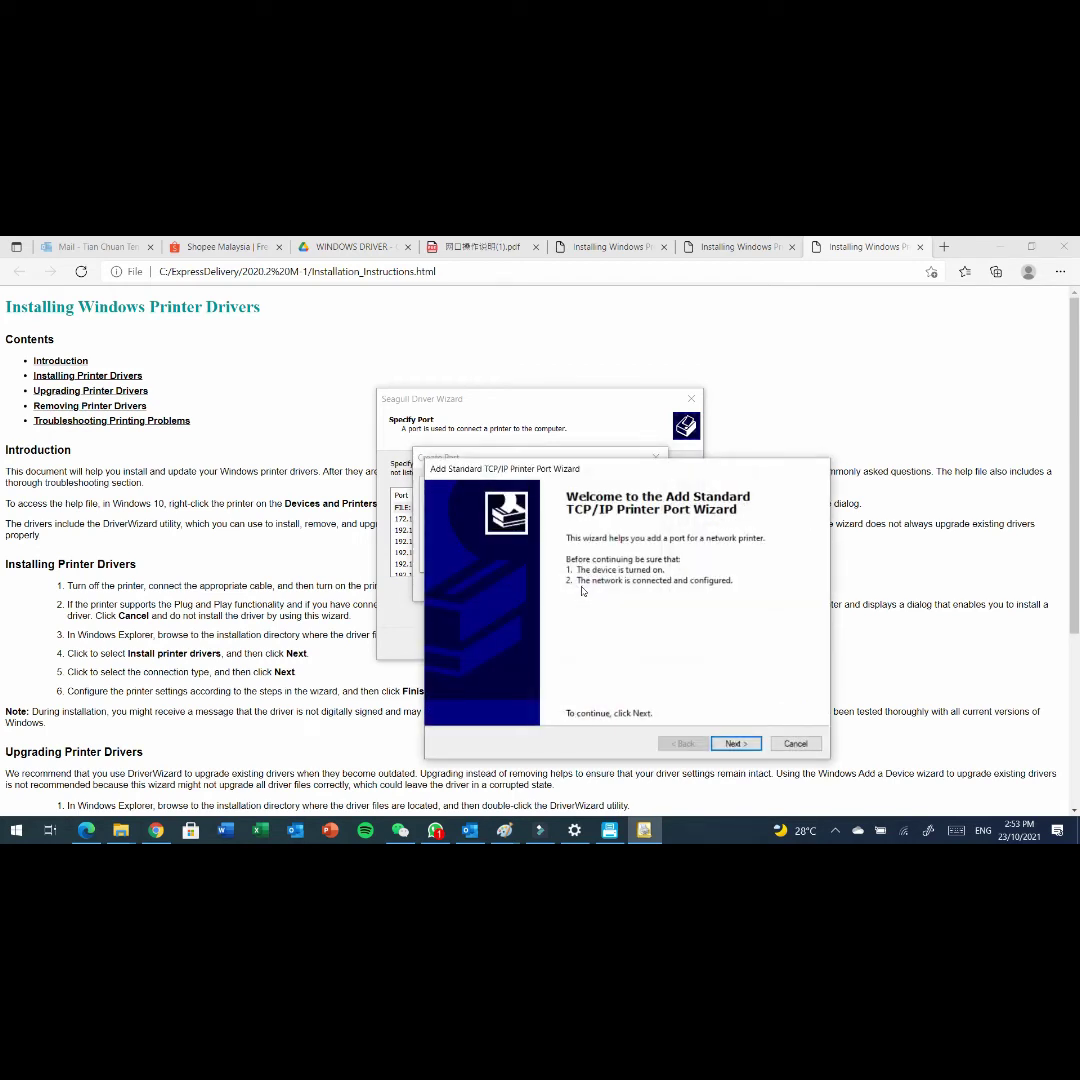
{"action": "left_click", "coordinate": [720, 746]}
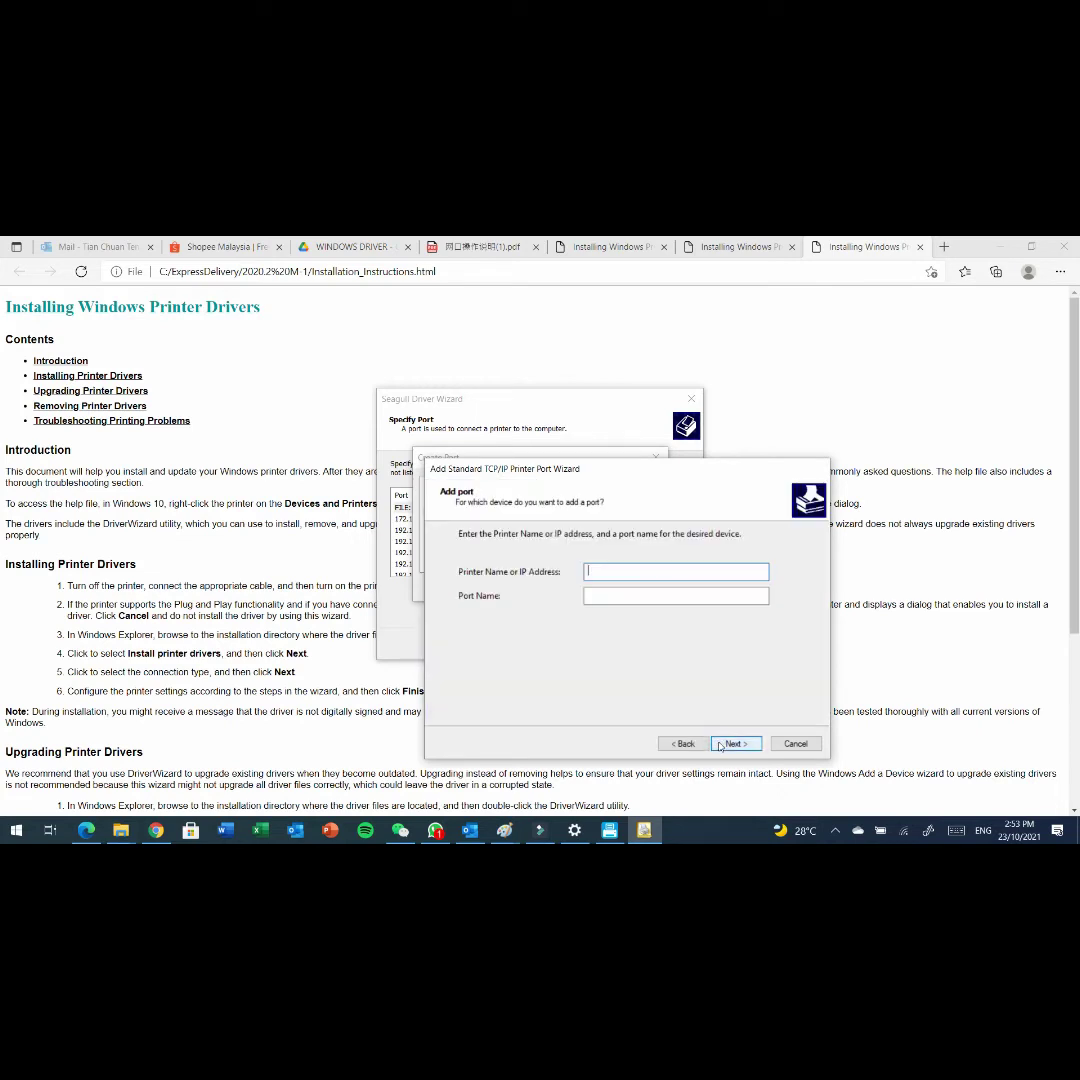
{"action": "type", "text": "192.168"}
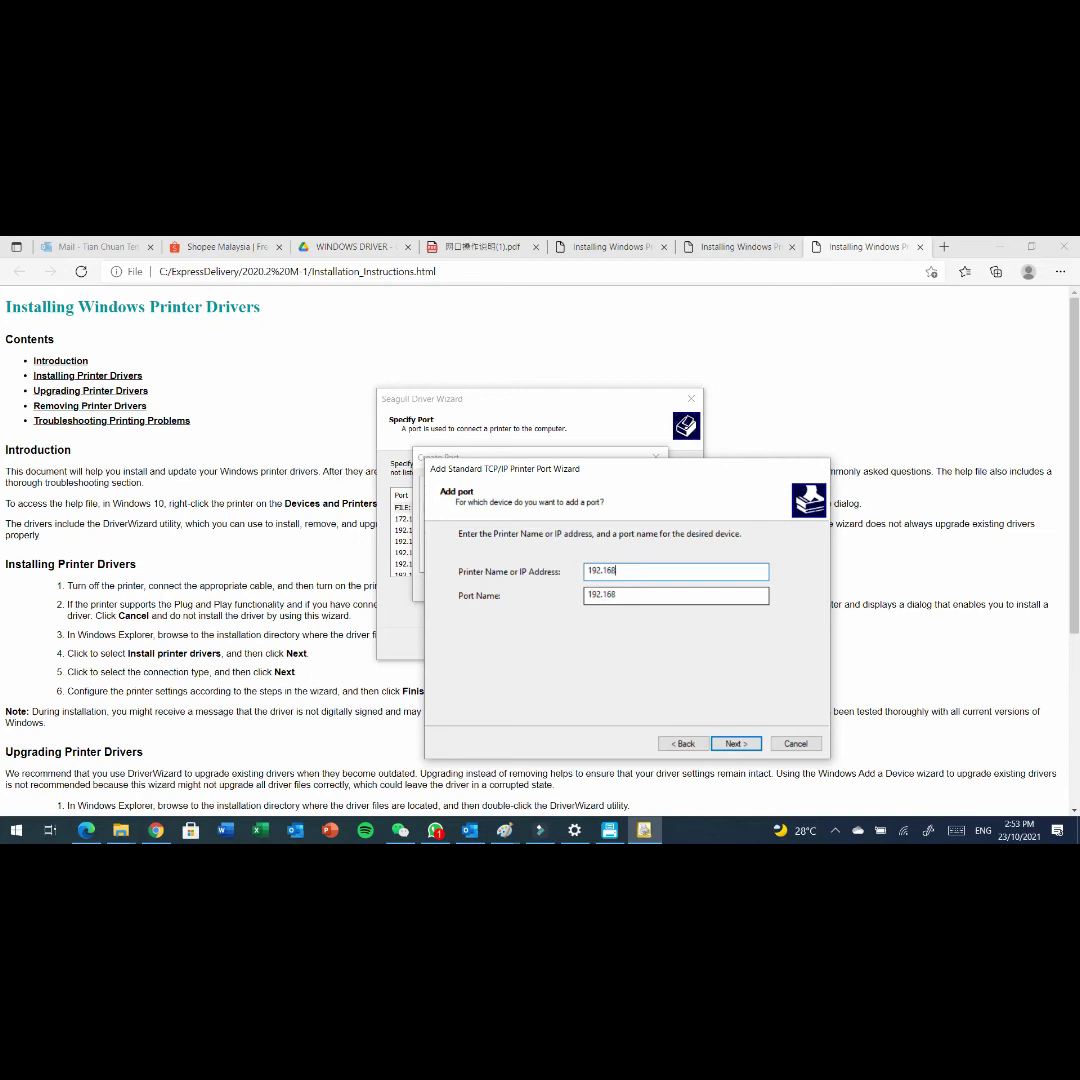
{"action": "type", "text": ".0.10"}
{"action": "left_click", "coordinate": [735, 744]}
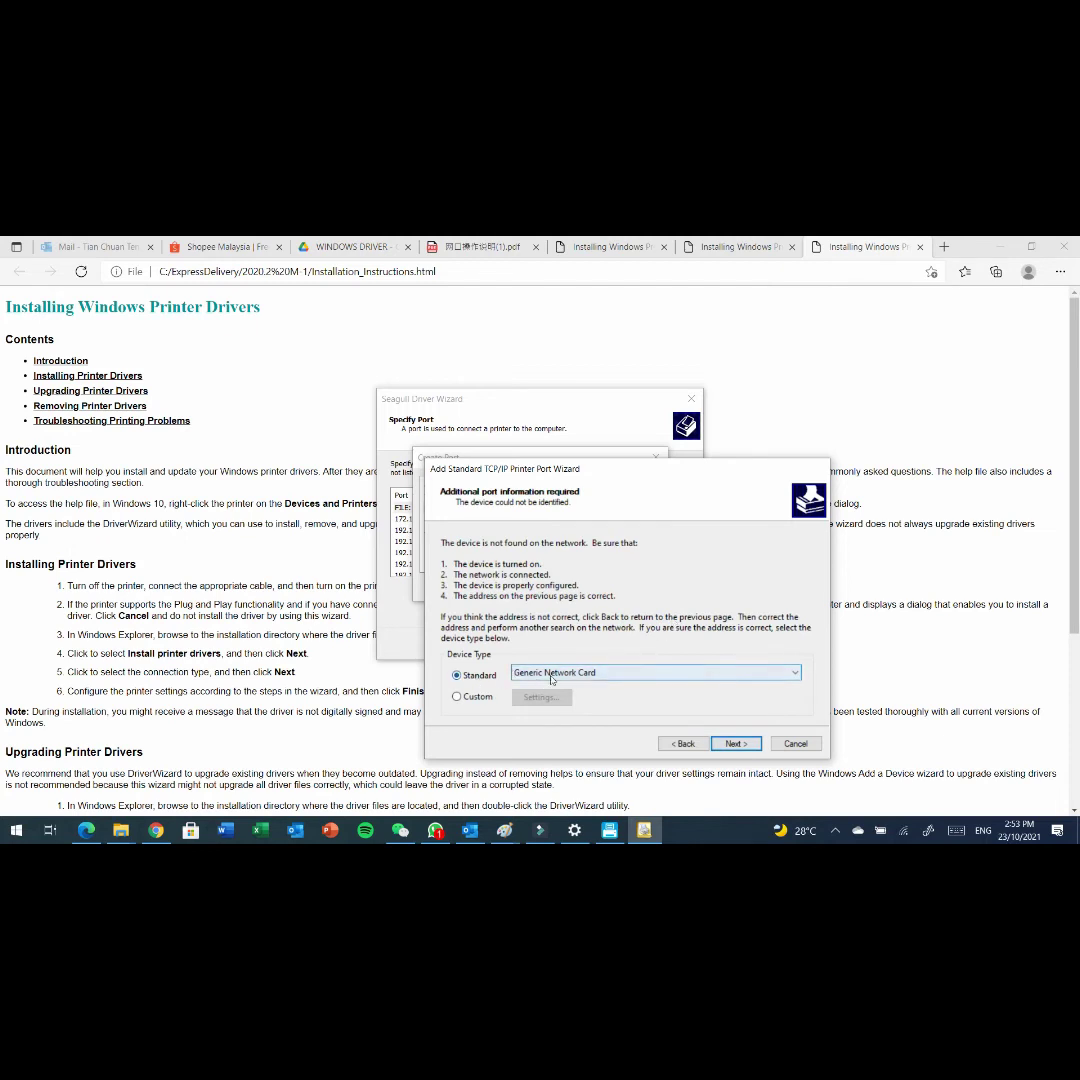
{"action": "left_click", "coordinate": [732, 744]}
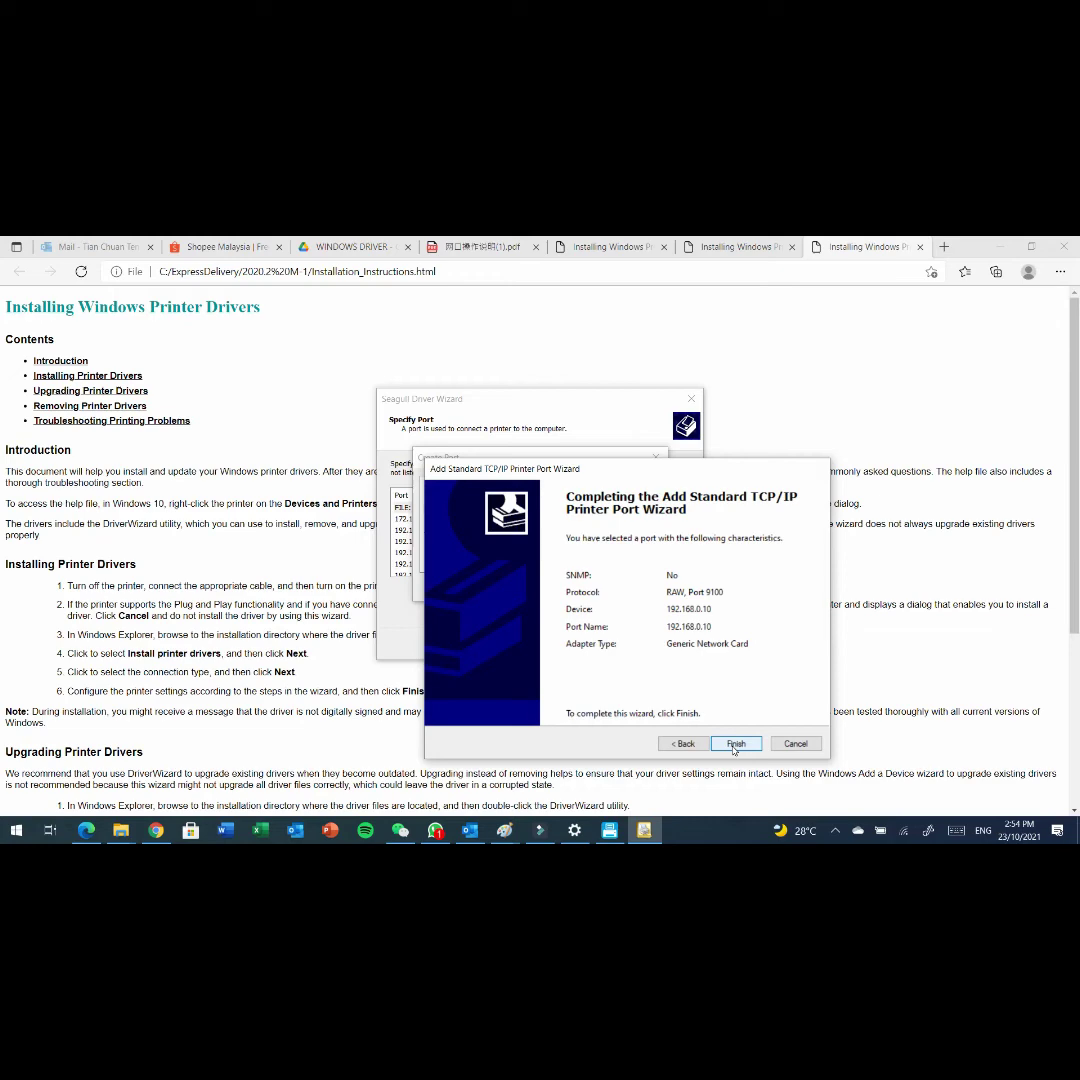
{"action": "left_click", "coordinate": [735, 745]}
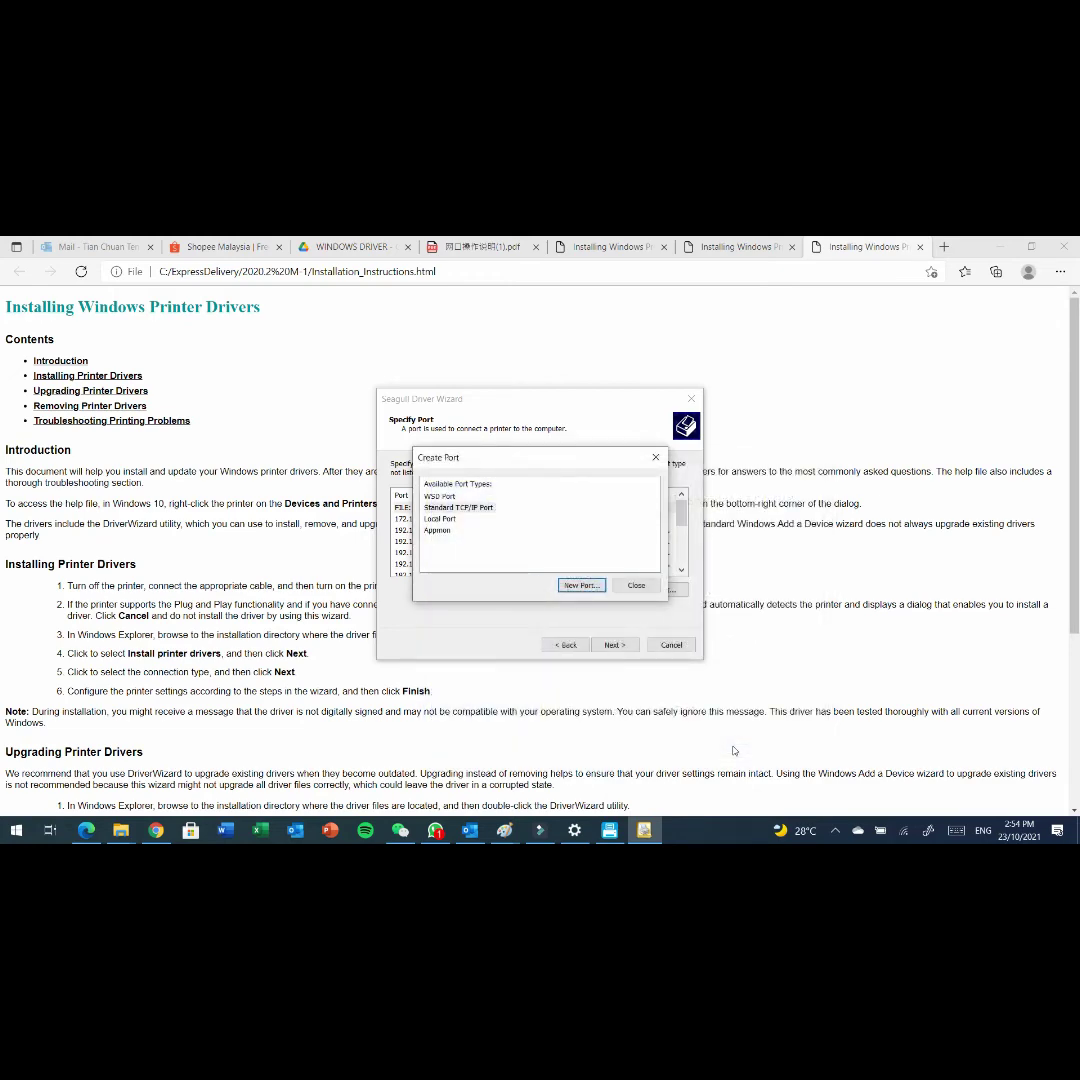
Step: Install the Xprinter XP-420B on port 192.168.0.10, keeping the name Xprinter XP-420B
{"action": "left_click", "coordinate": [636, 588]}
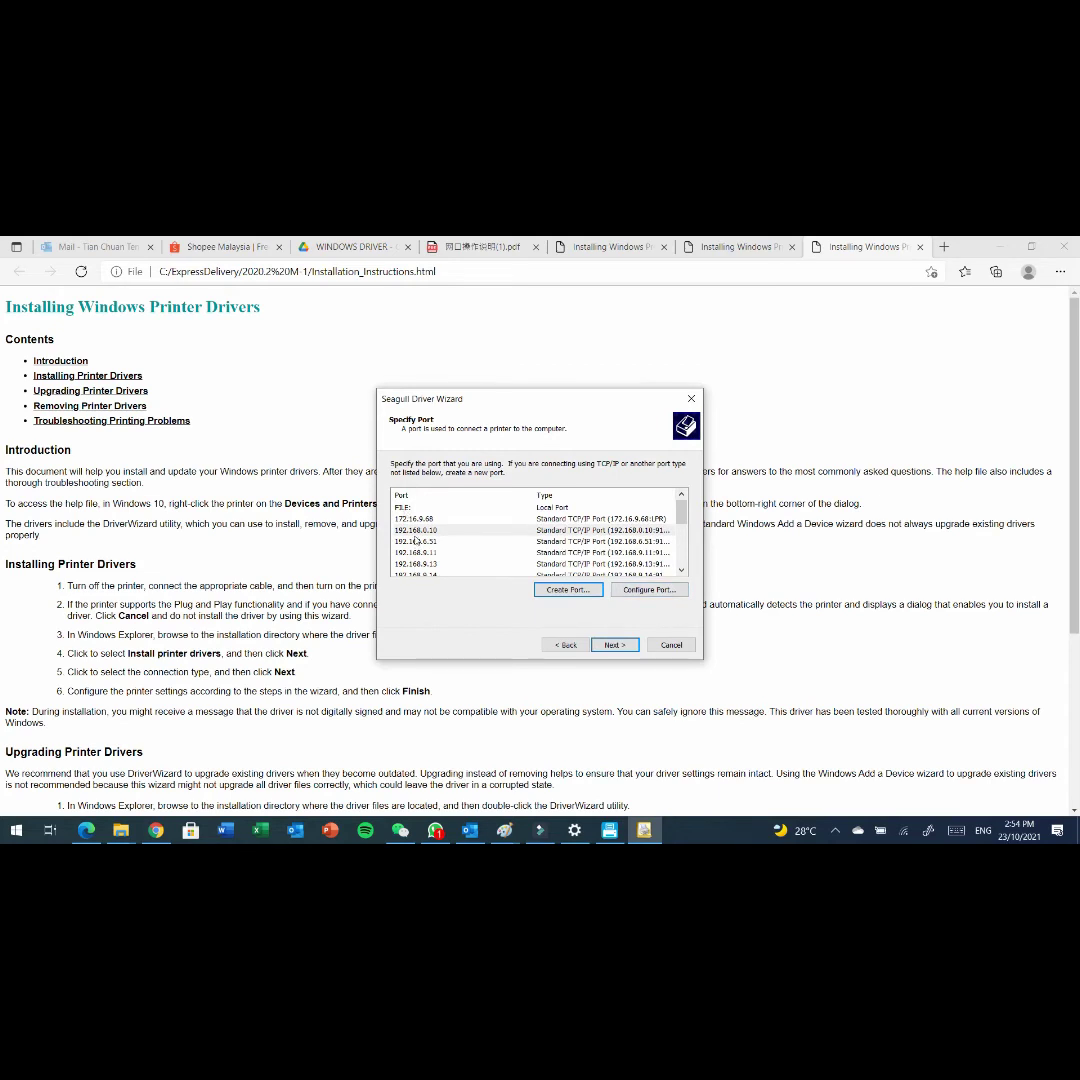
{"action": "left_click", "coordinate": [445, 534]}
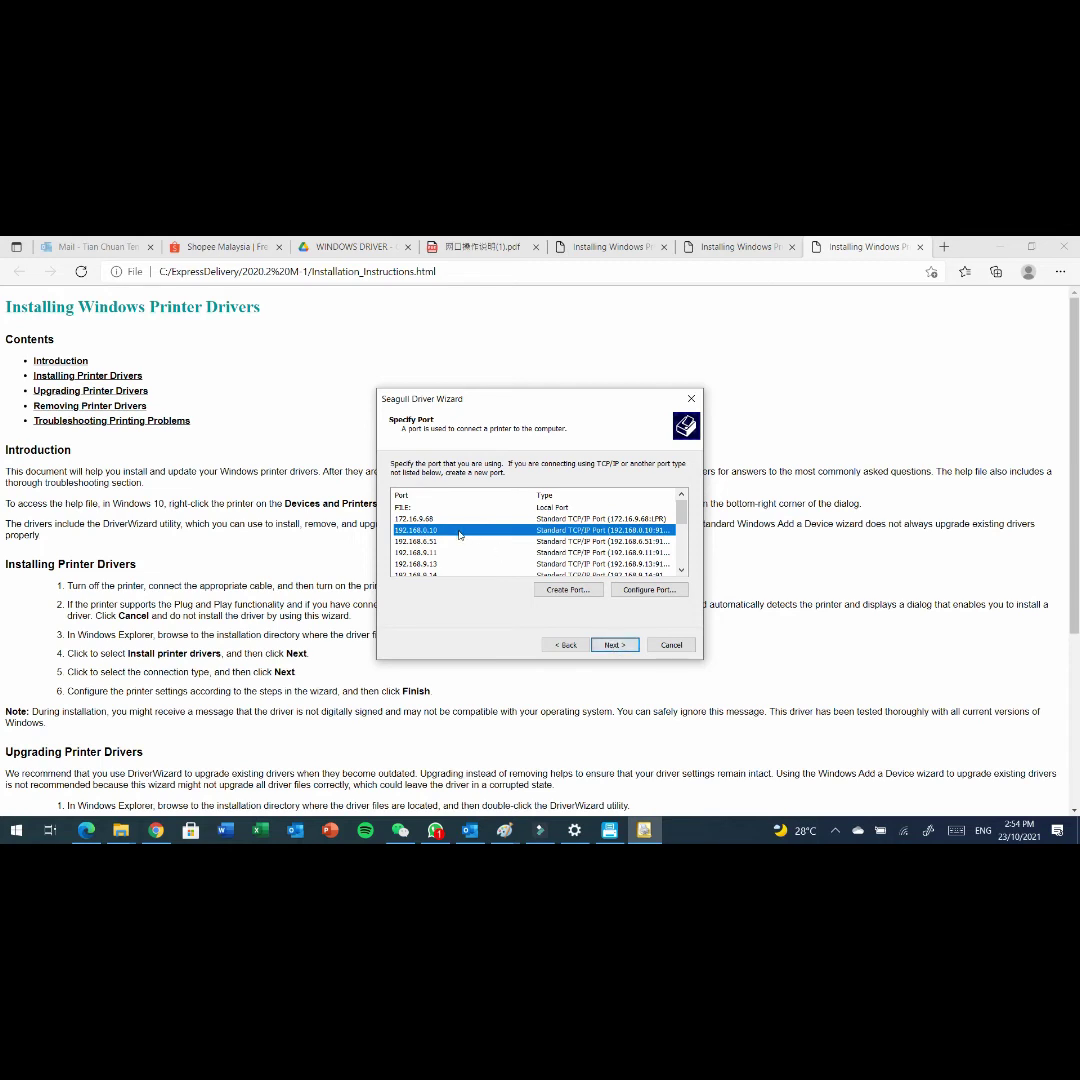
{"action": "left_click", "coordinate": [616, 645]}
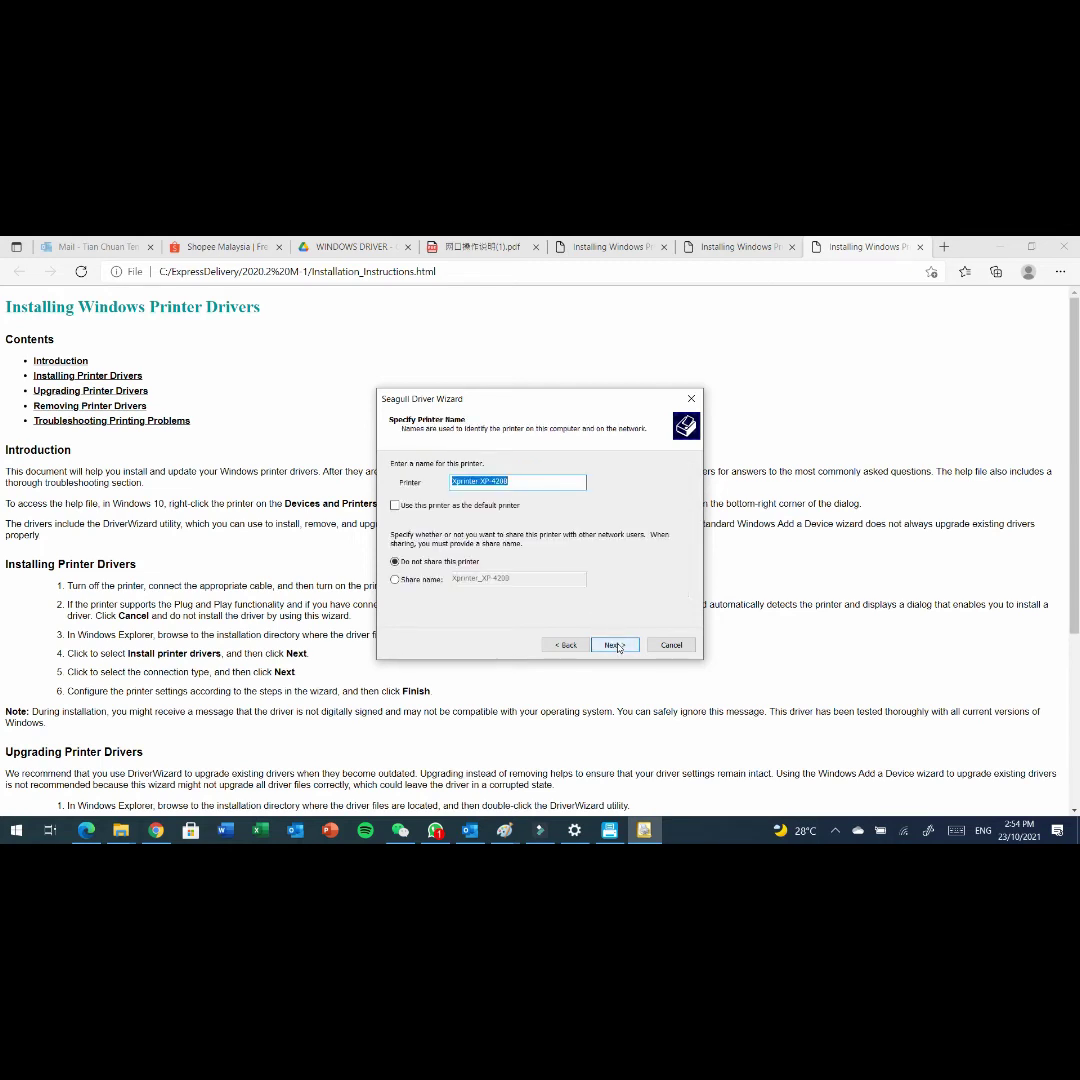
{"action": "left_click", "coordinate": [525, 482]}
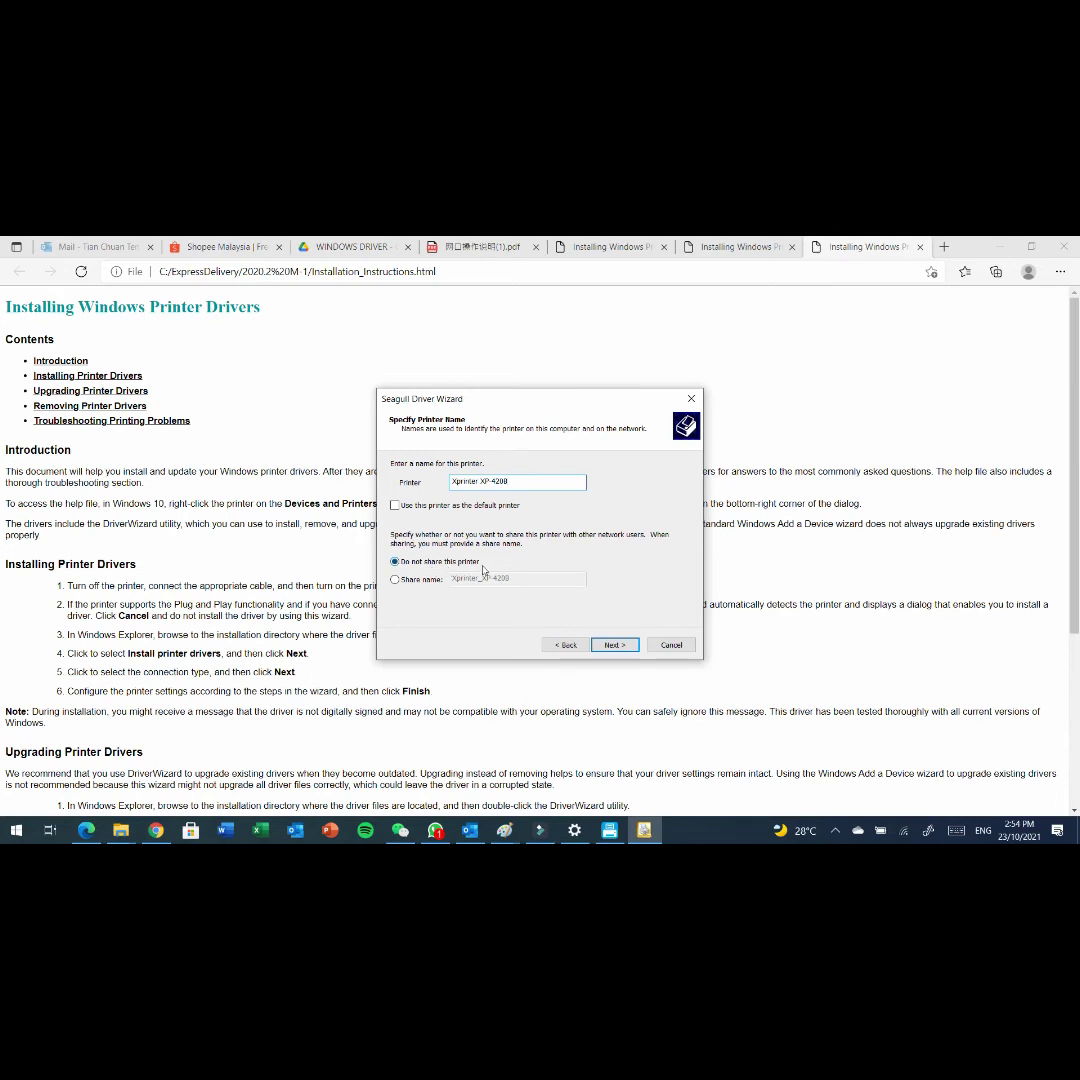
{"action": "left_click", "coordinate": [614, 645]}
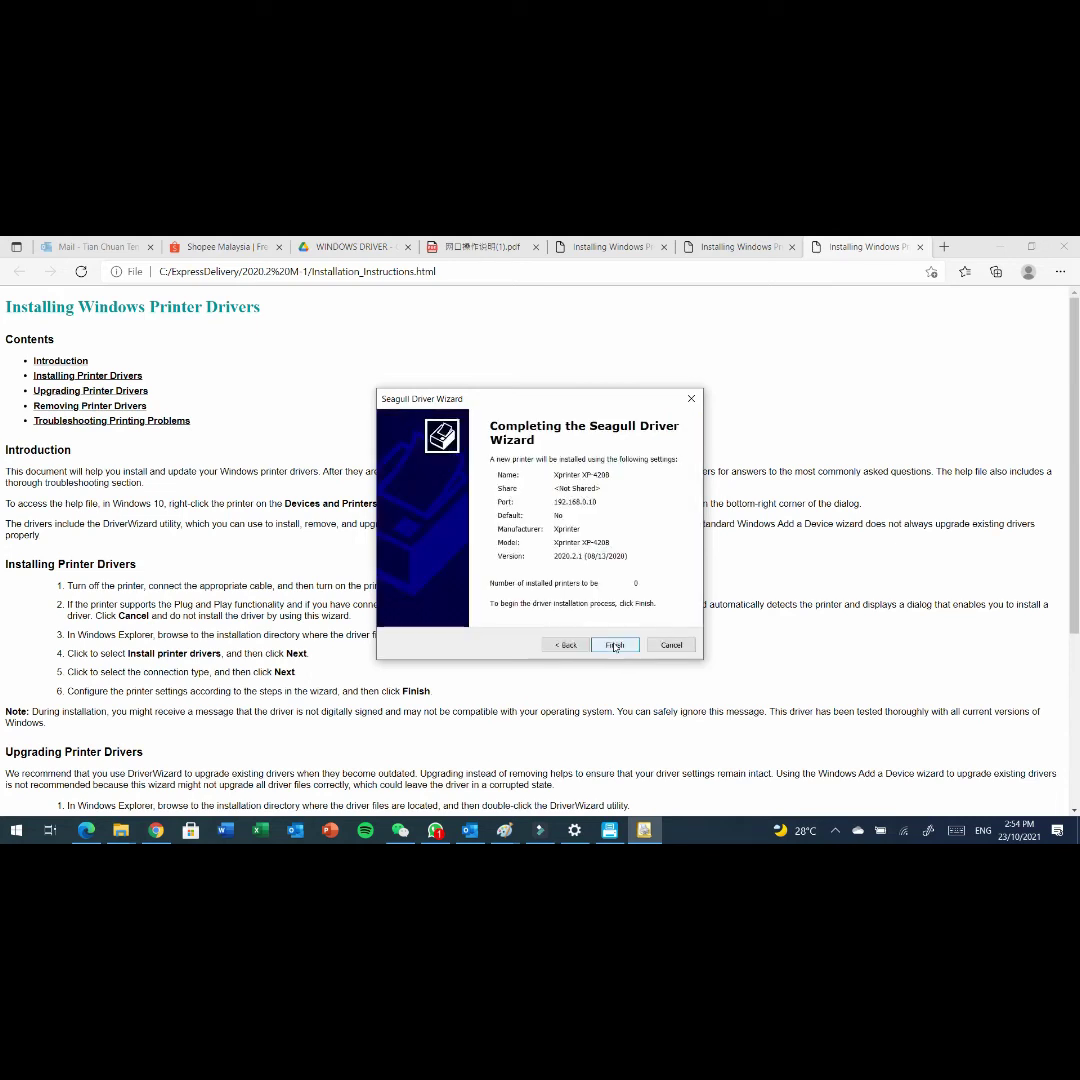
{"action": "left_click", "coordinate": [615, 645]}
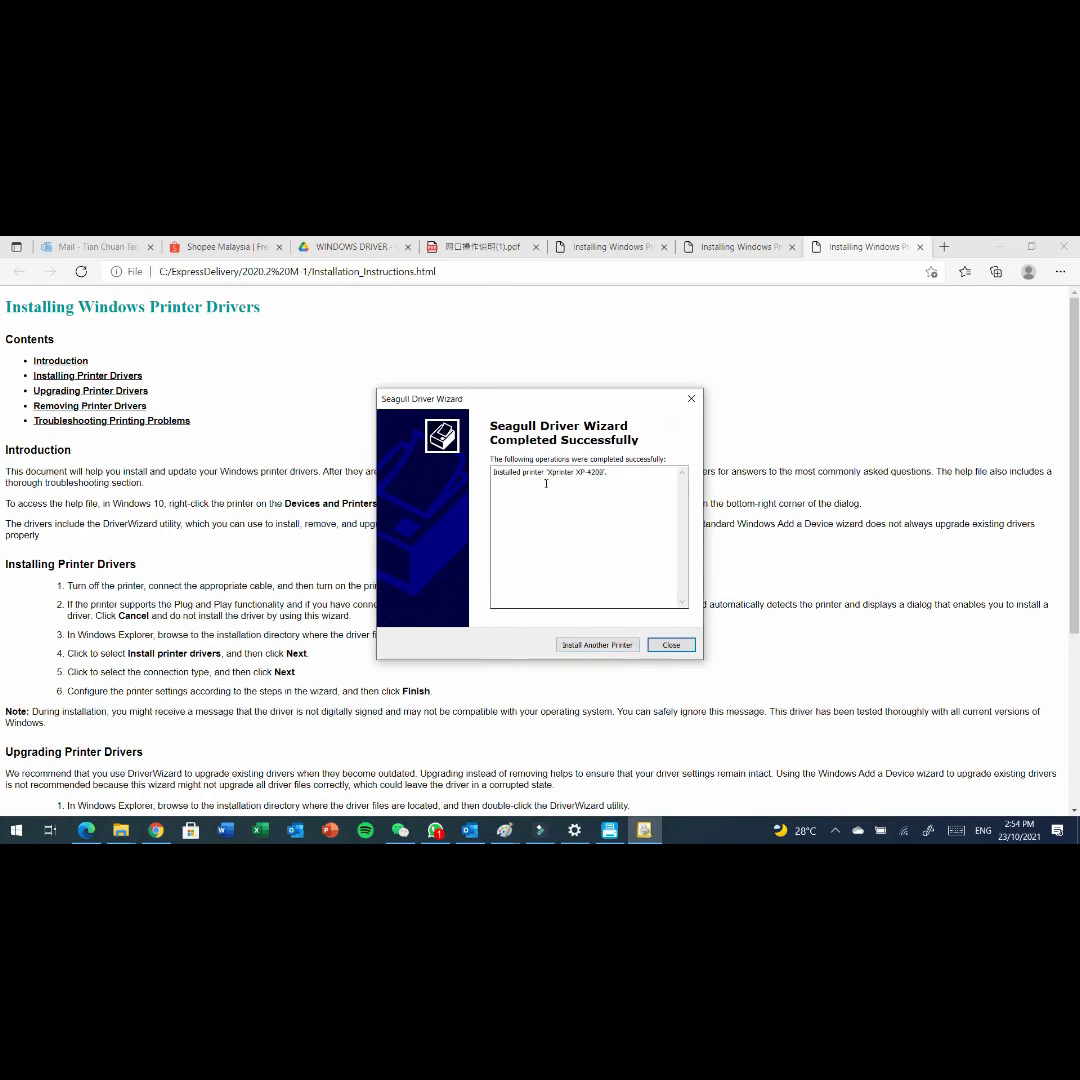
Step: Close the finished wizard and search Start for 'printers' to reach Printers & scanners
{"action": "left_click", "coordinate": [671, 646]}
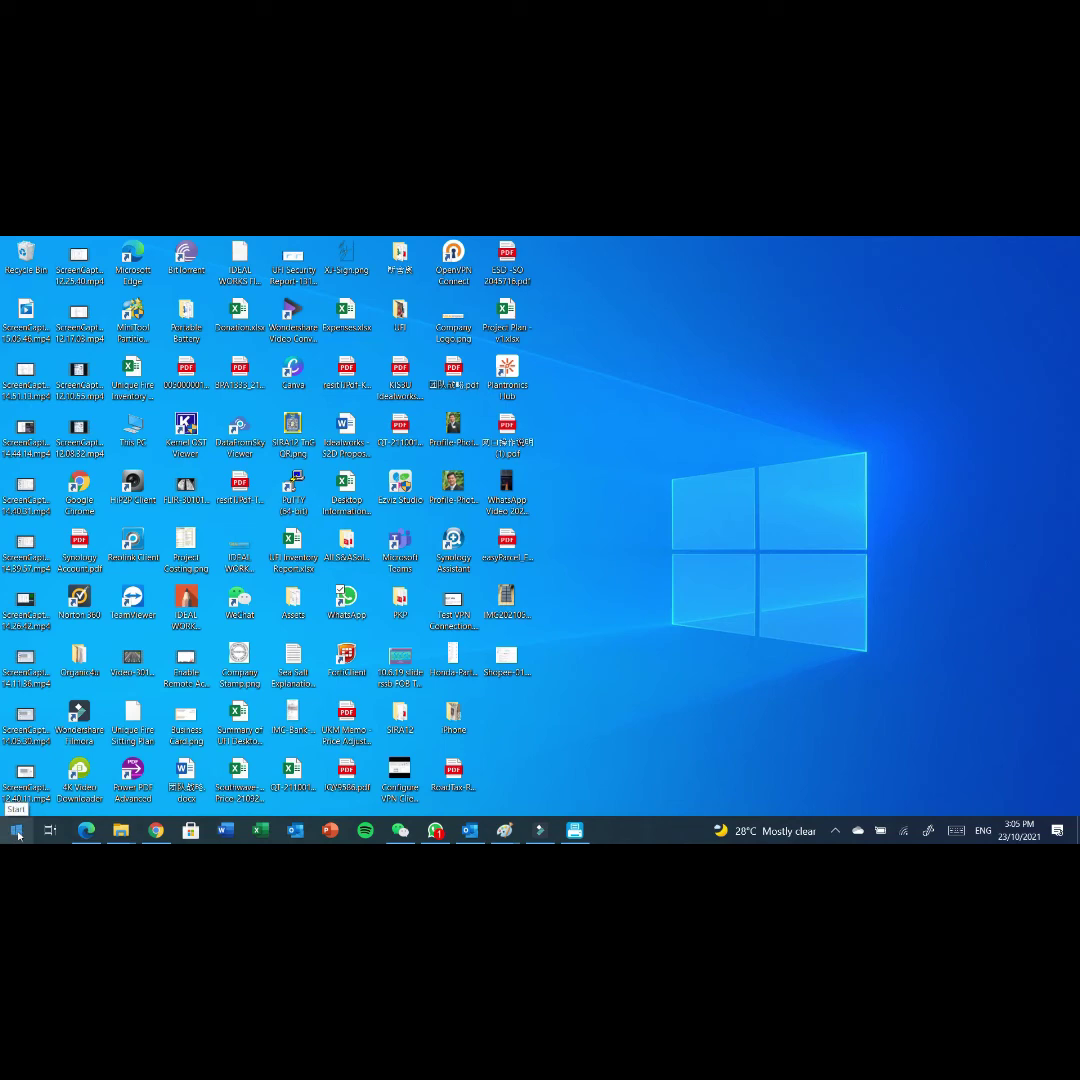
{"action": "left_click", "coordinate": [18, 834]}
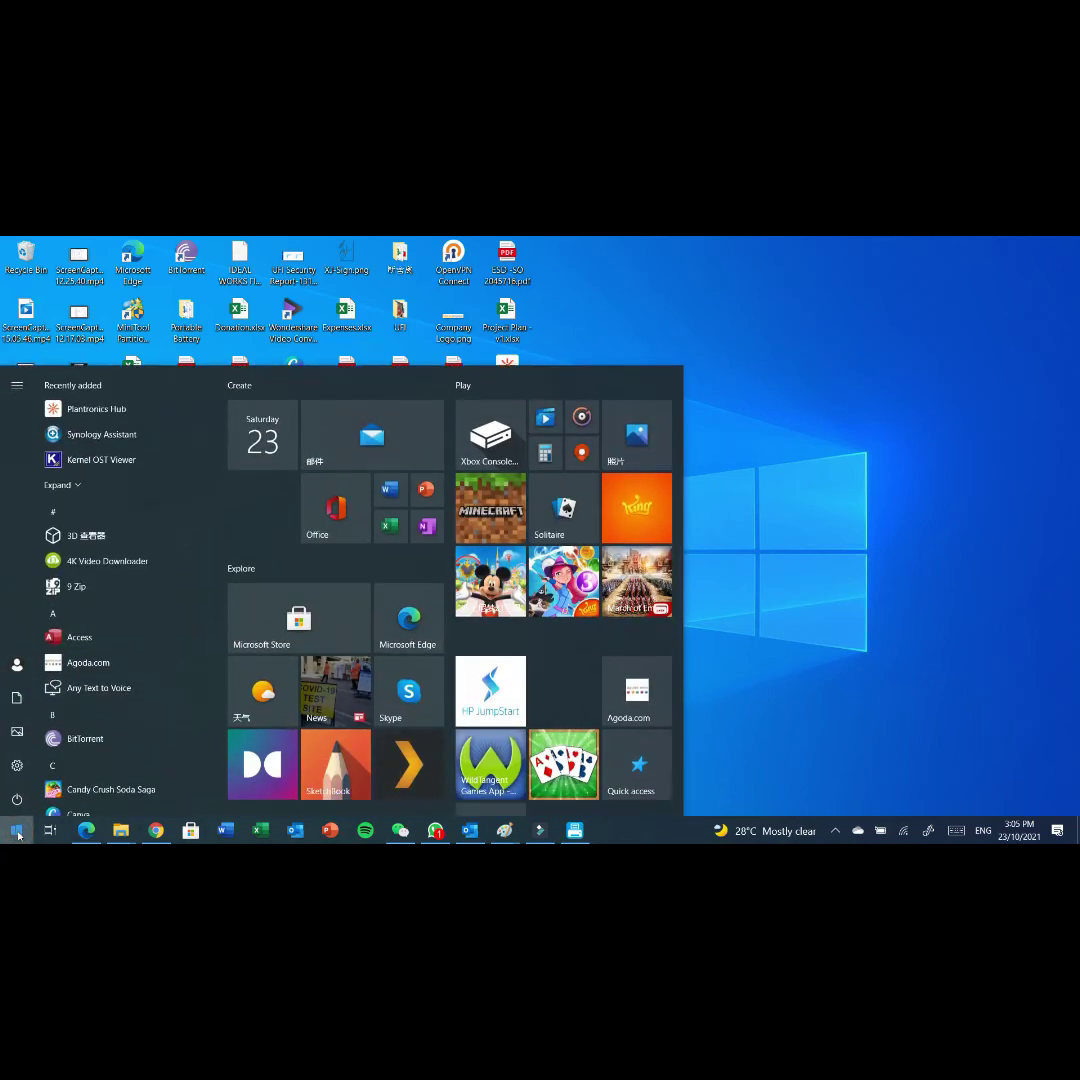
{"action": "type", "text": "printers"}
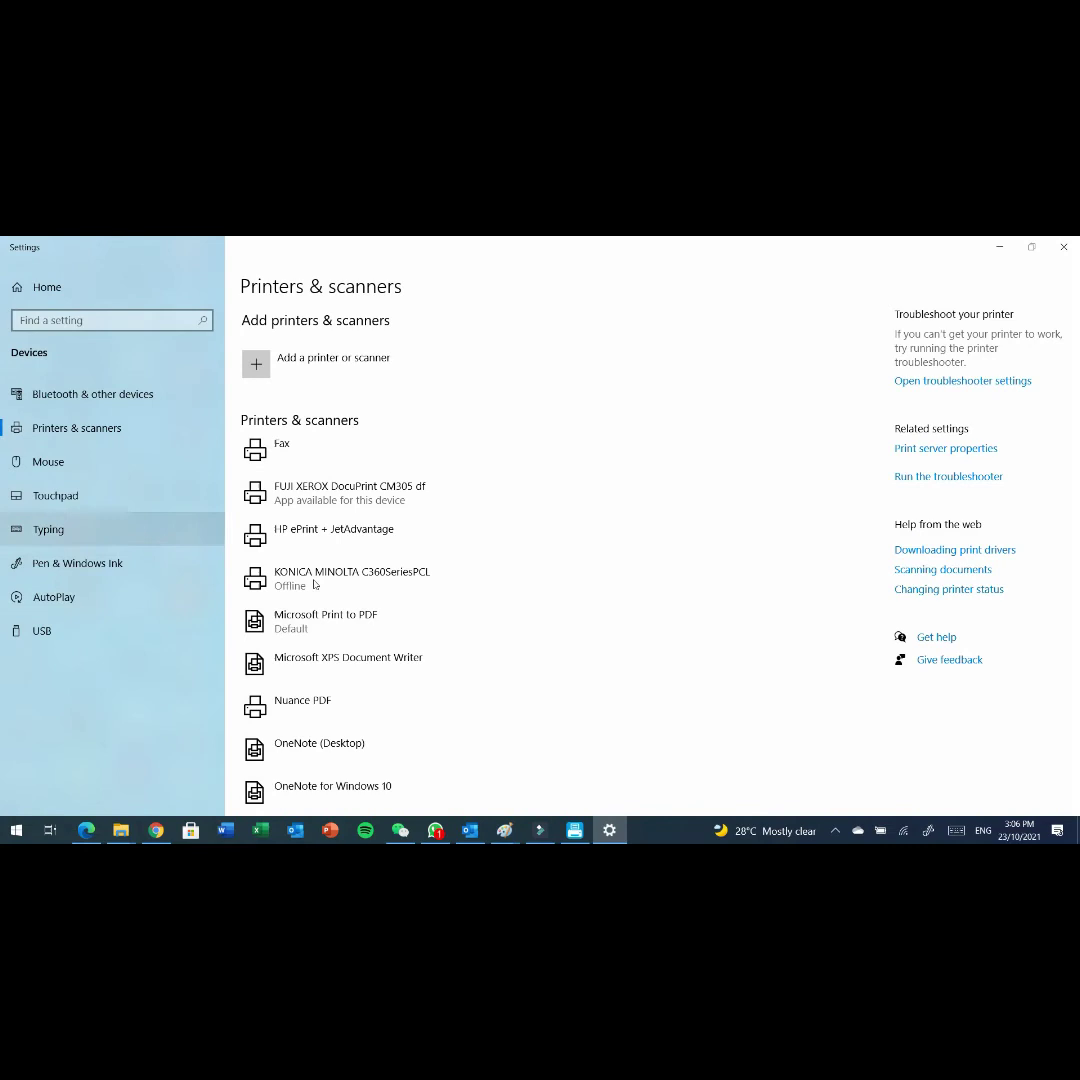
Step: Open the Xprinter XP-420B printing preferences from its management page
{"action": "scroll", "coordinate": [393, 644], "scroll_direction": "down", "scroll_amount": 1}
{"action": "scroll", "coordinate": [393, 644], "scroll_direction": "down", "scroll_amount": 3}
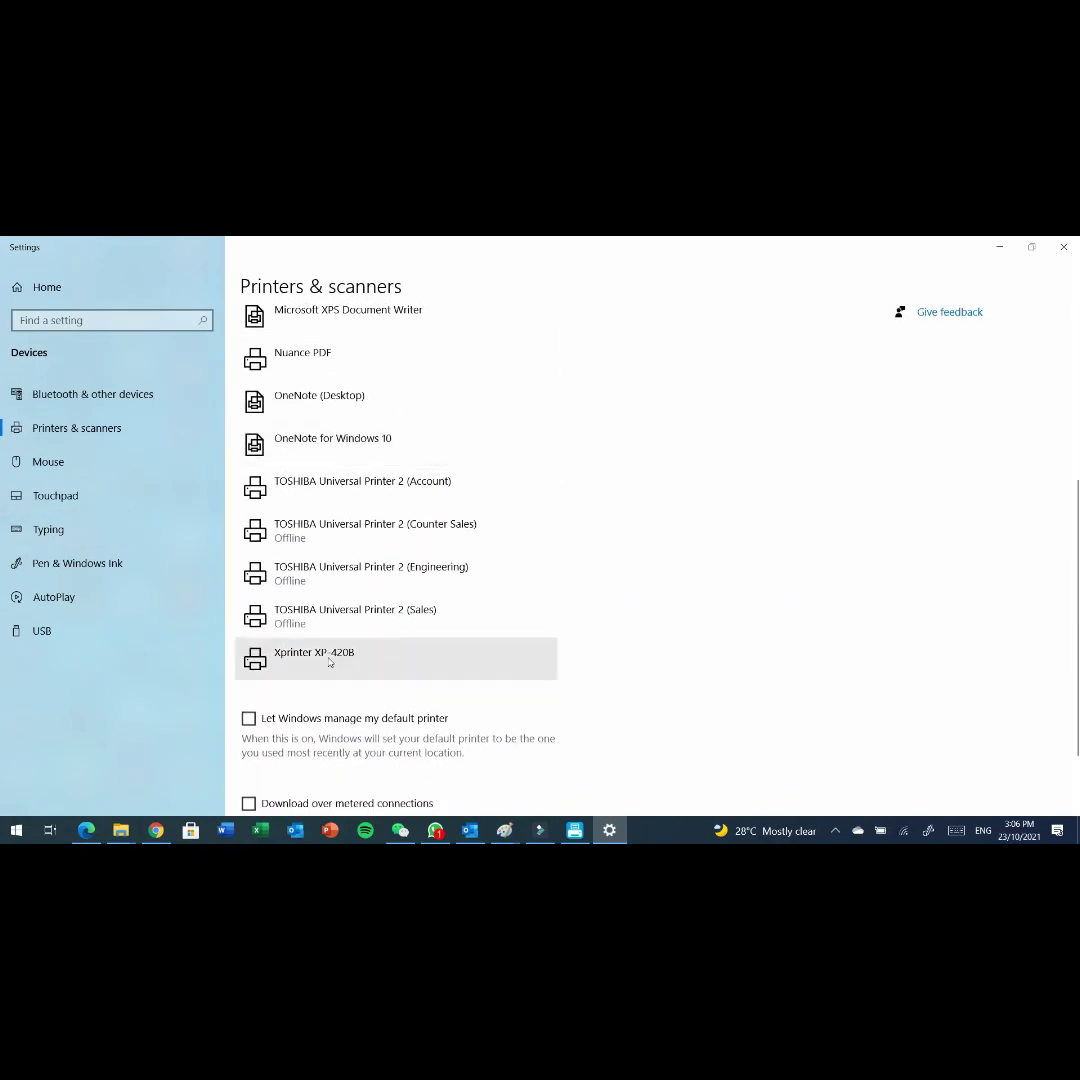
{"action": "left_click", "coordinate": [320, 662]}
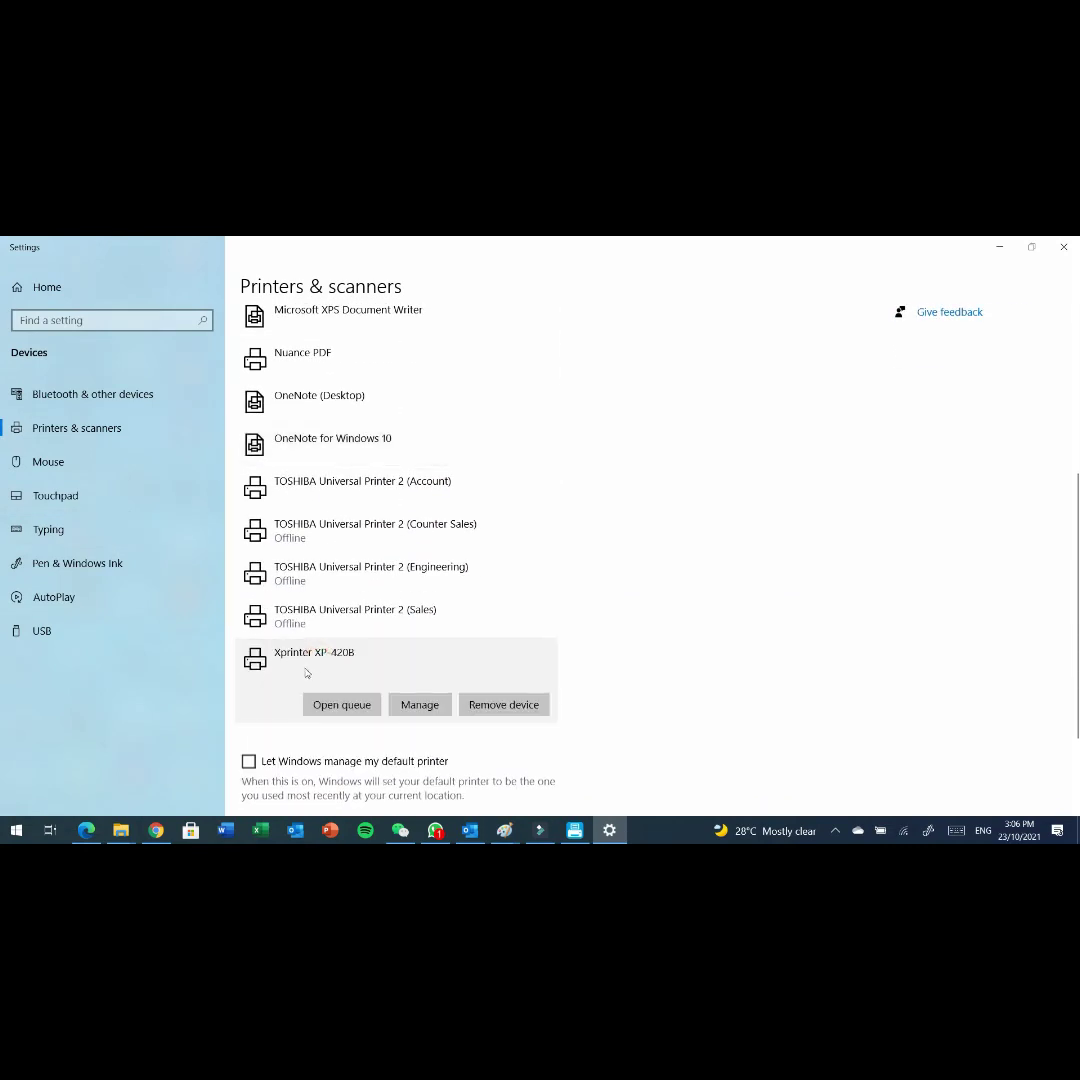
{"action": "left_click", "coordinate": [430, 709]}
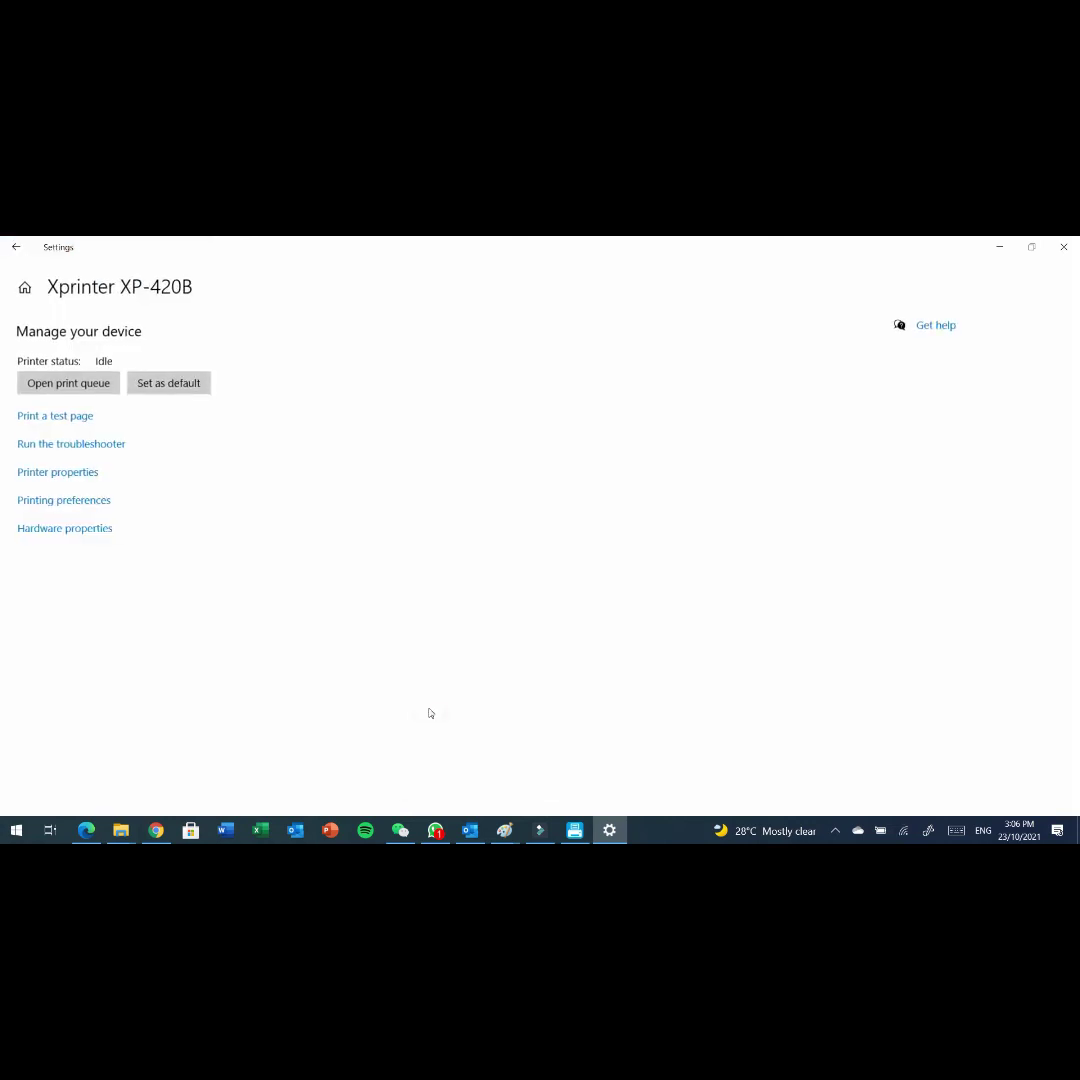
{"action": "left_click", "coordinate": [79, 501]}
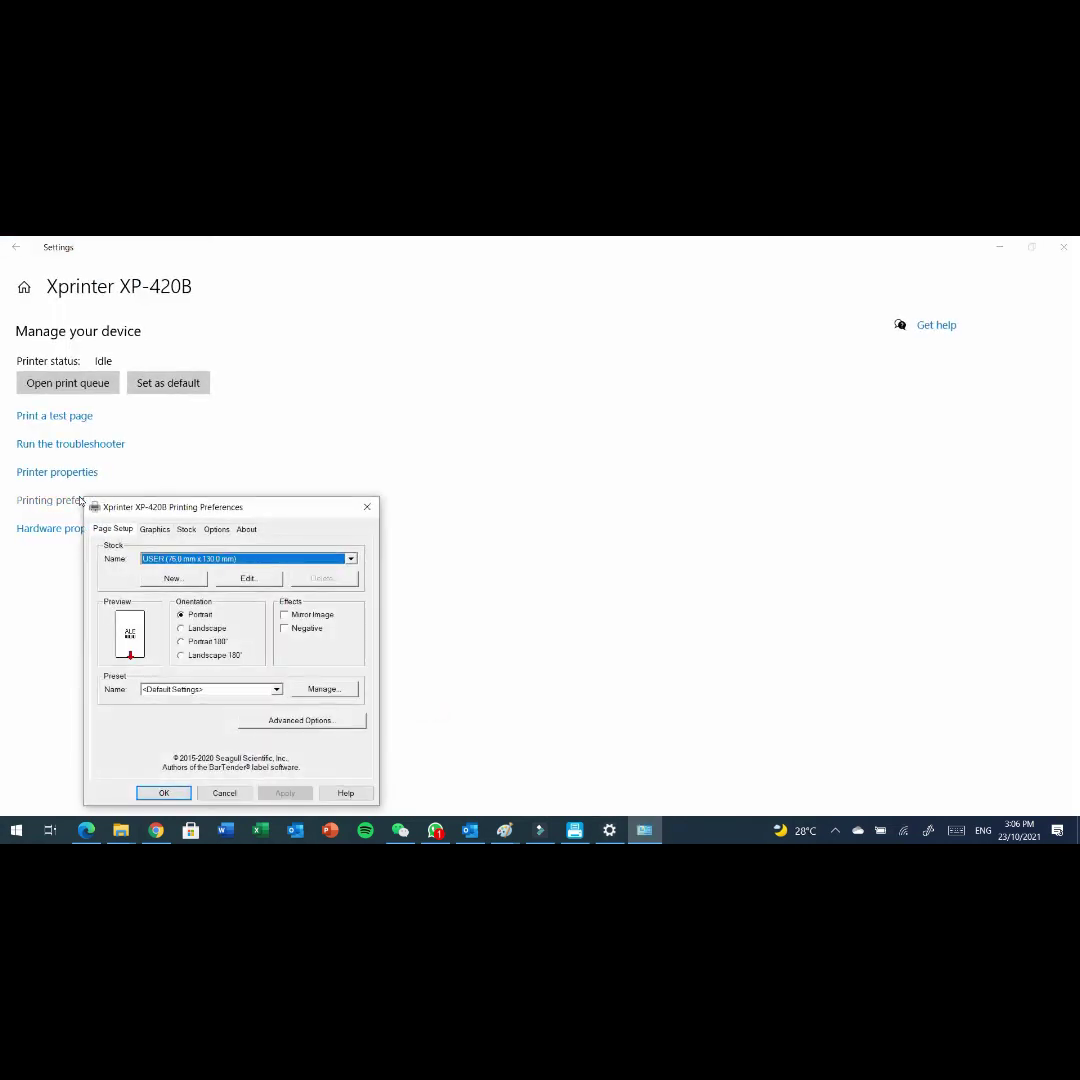
{"action": "left_click_drag", "start_coordinate": [218, 506], "coordinate": [531, 324]}
Step: Lower the Graphics colour-adjustment brightness to -19, then apply and save the preferences
{"action": "left_click", "coordinate": [468, 348]}
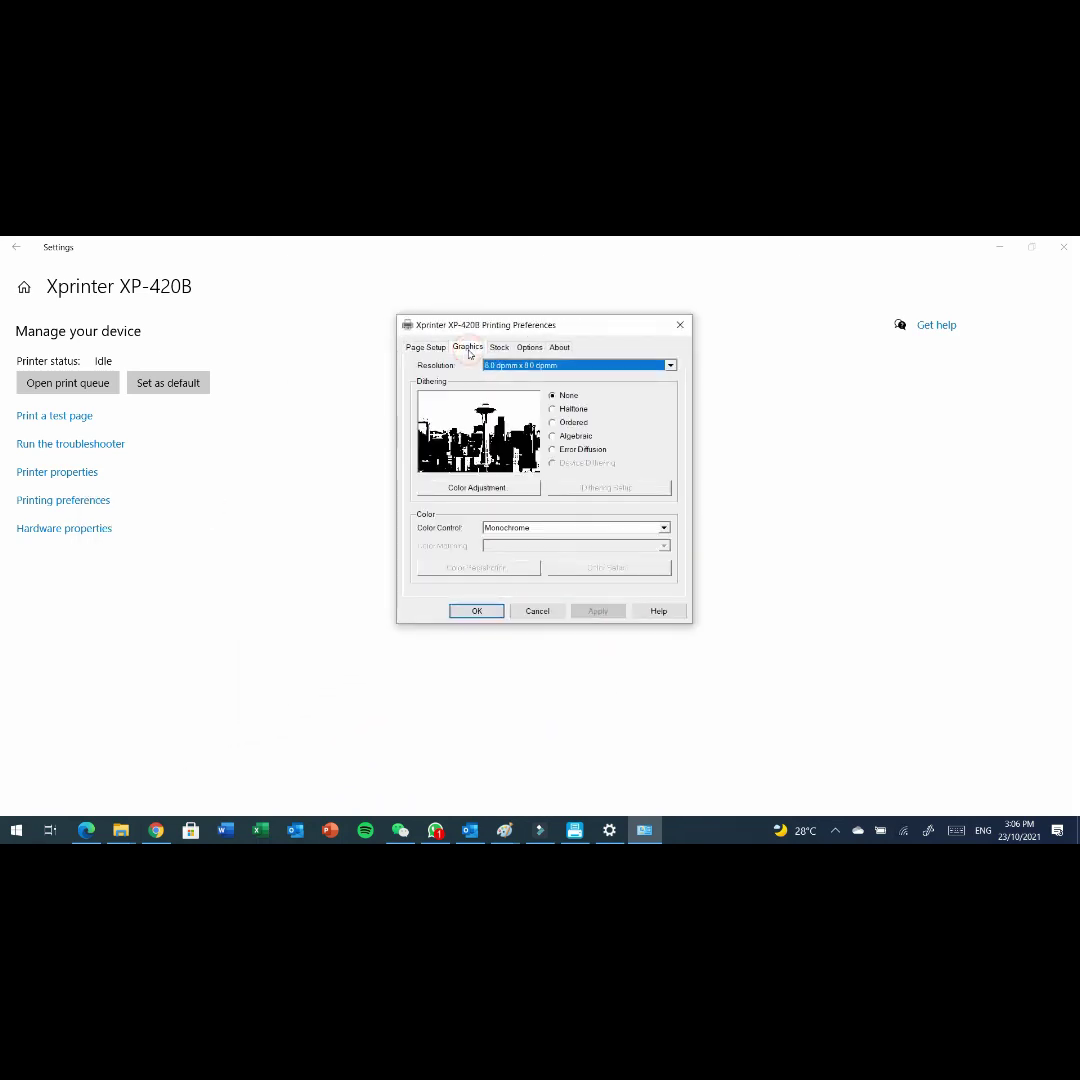
{"action": "left_click", "coordinate": [468, 489]}
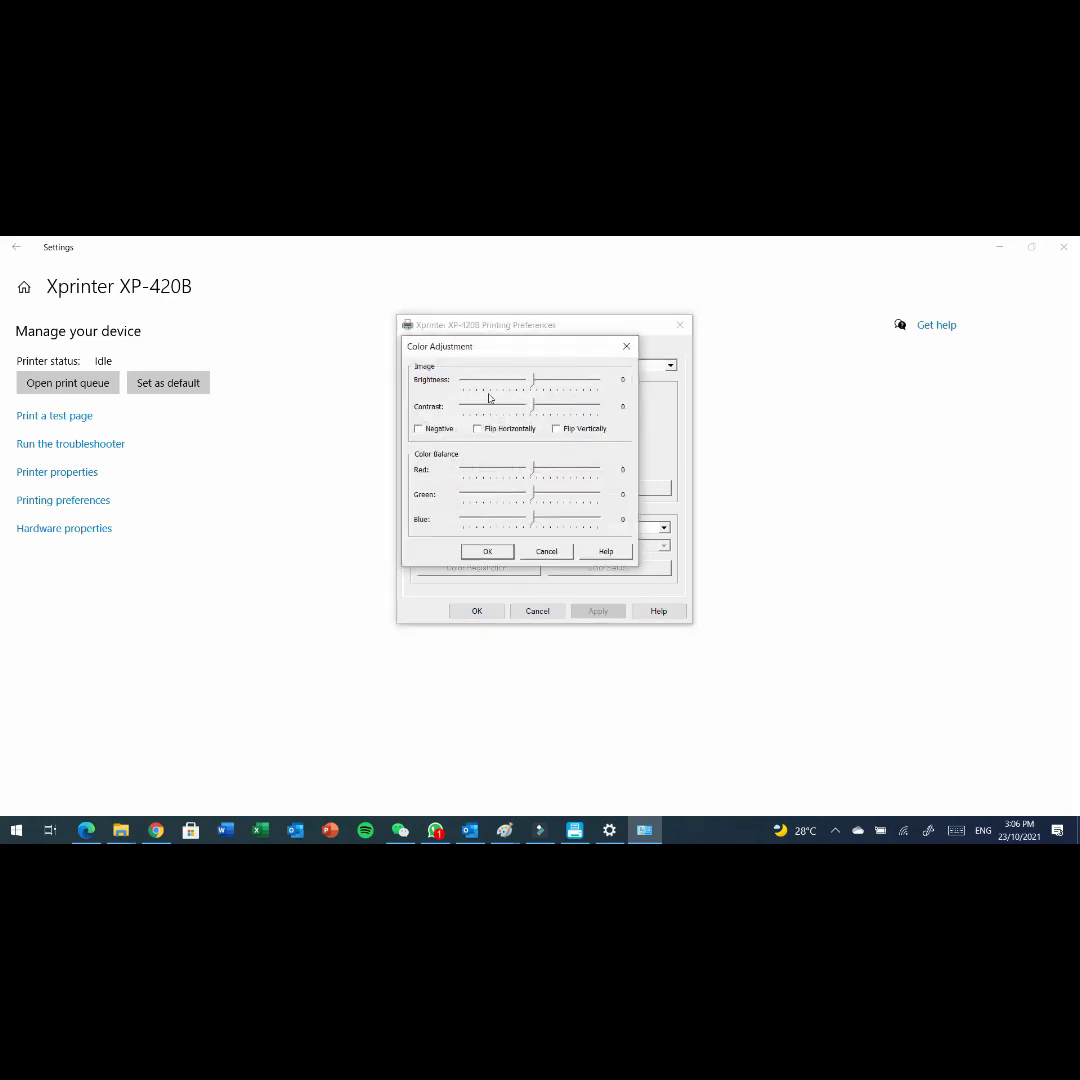
{"action": "left_click_drag", "start_coordinate": [530, 383], "coordinate": [503, 384]}
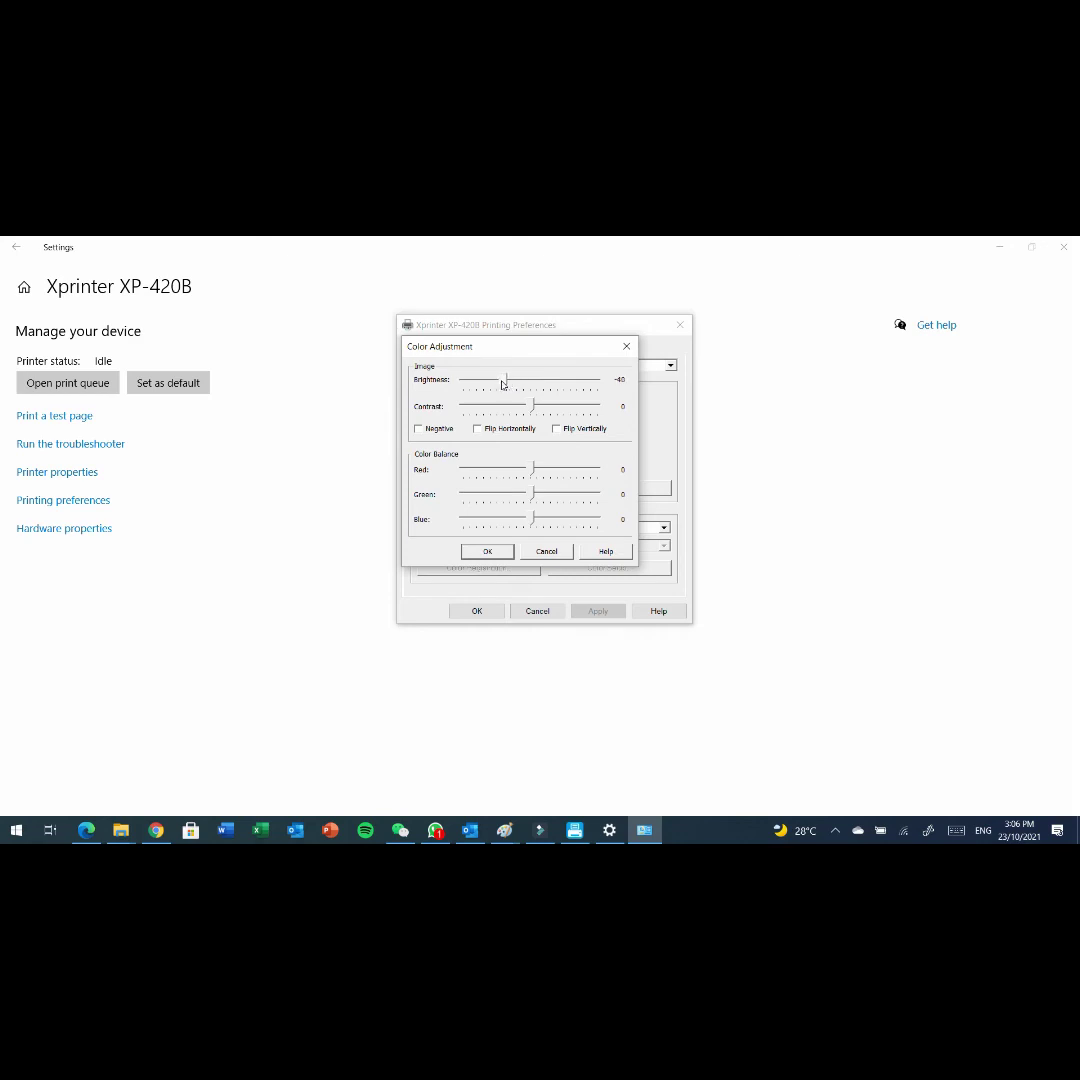
{"action": "left_click", "coordinate": [486, 553]}
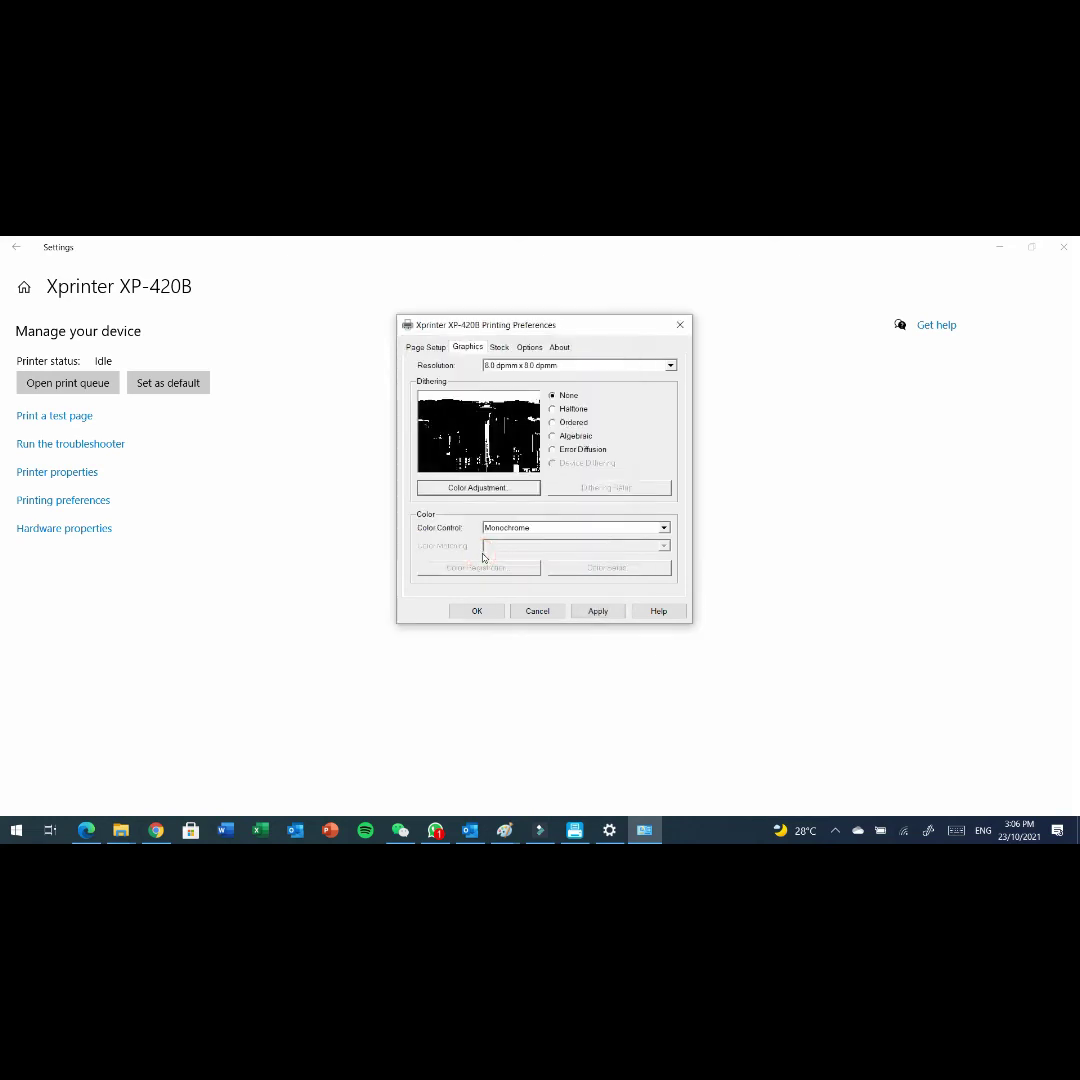
{"action": "left_click", "coordinate": [601, 615]}
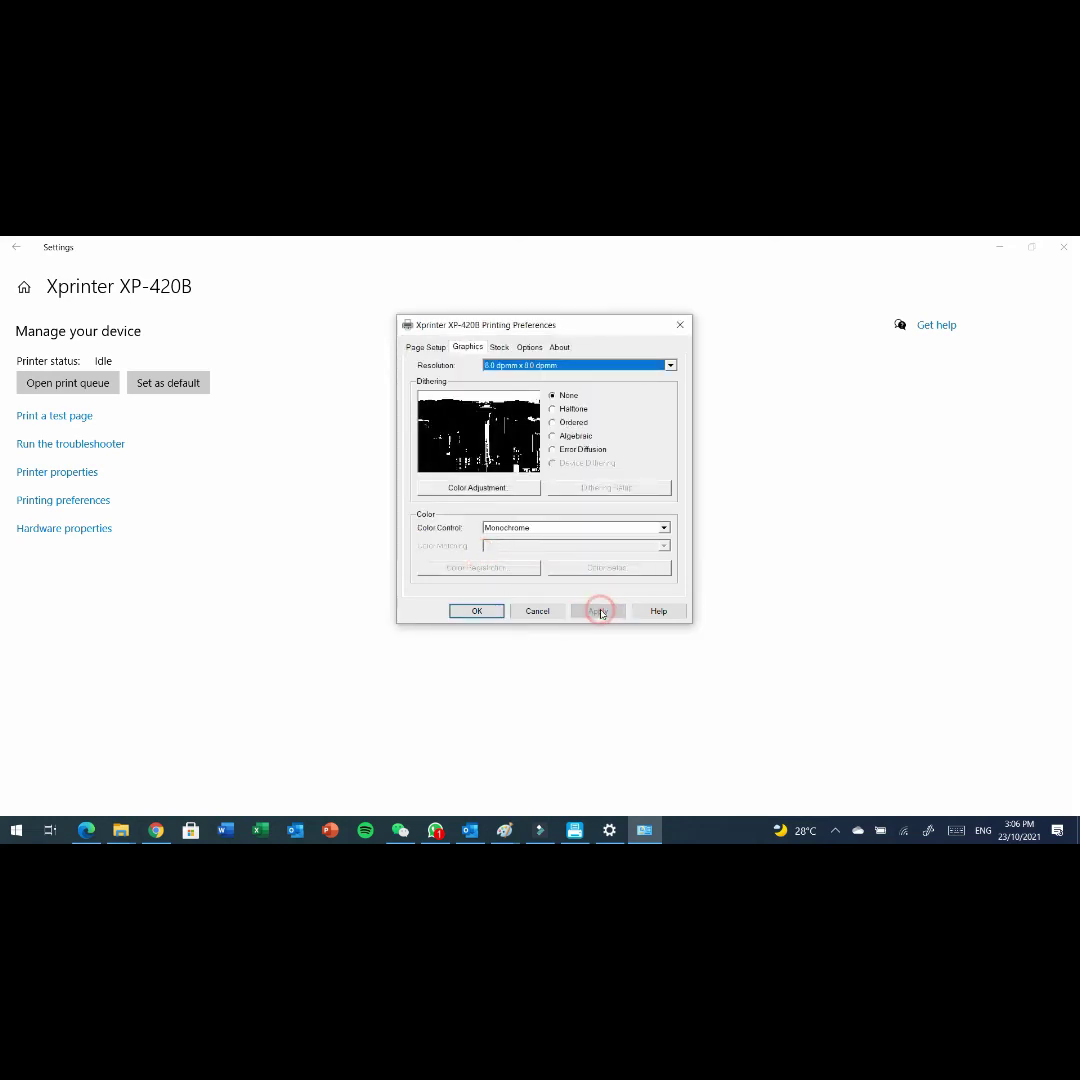
{"action": "left_click", "coordinate": [476, 611]}
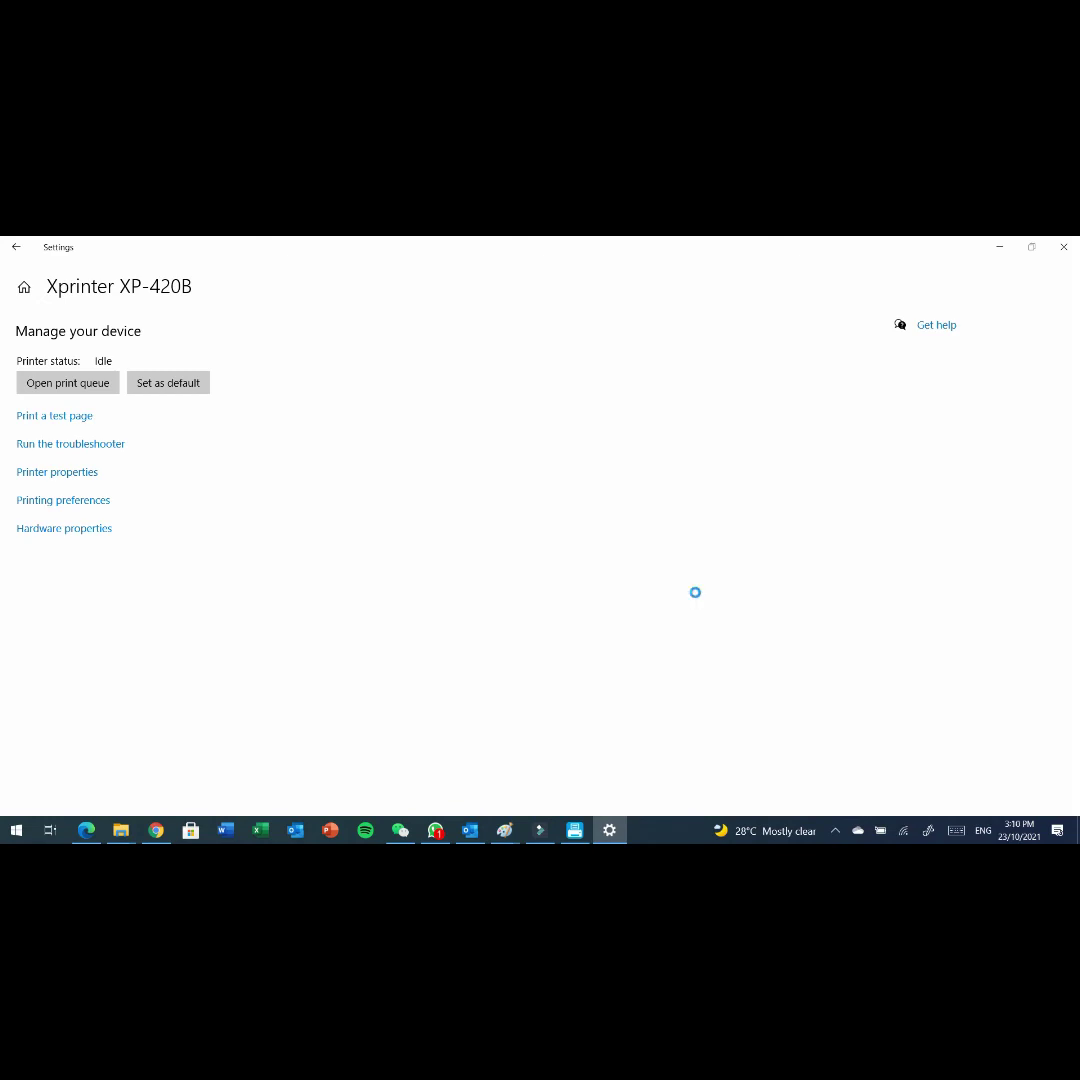
Step: Create a new label stock in printing preferences named 'Shopee & Lazada Stock'
{"action": "left_click", "coordinate": [75, 506]}
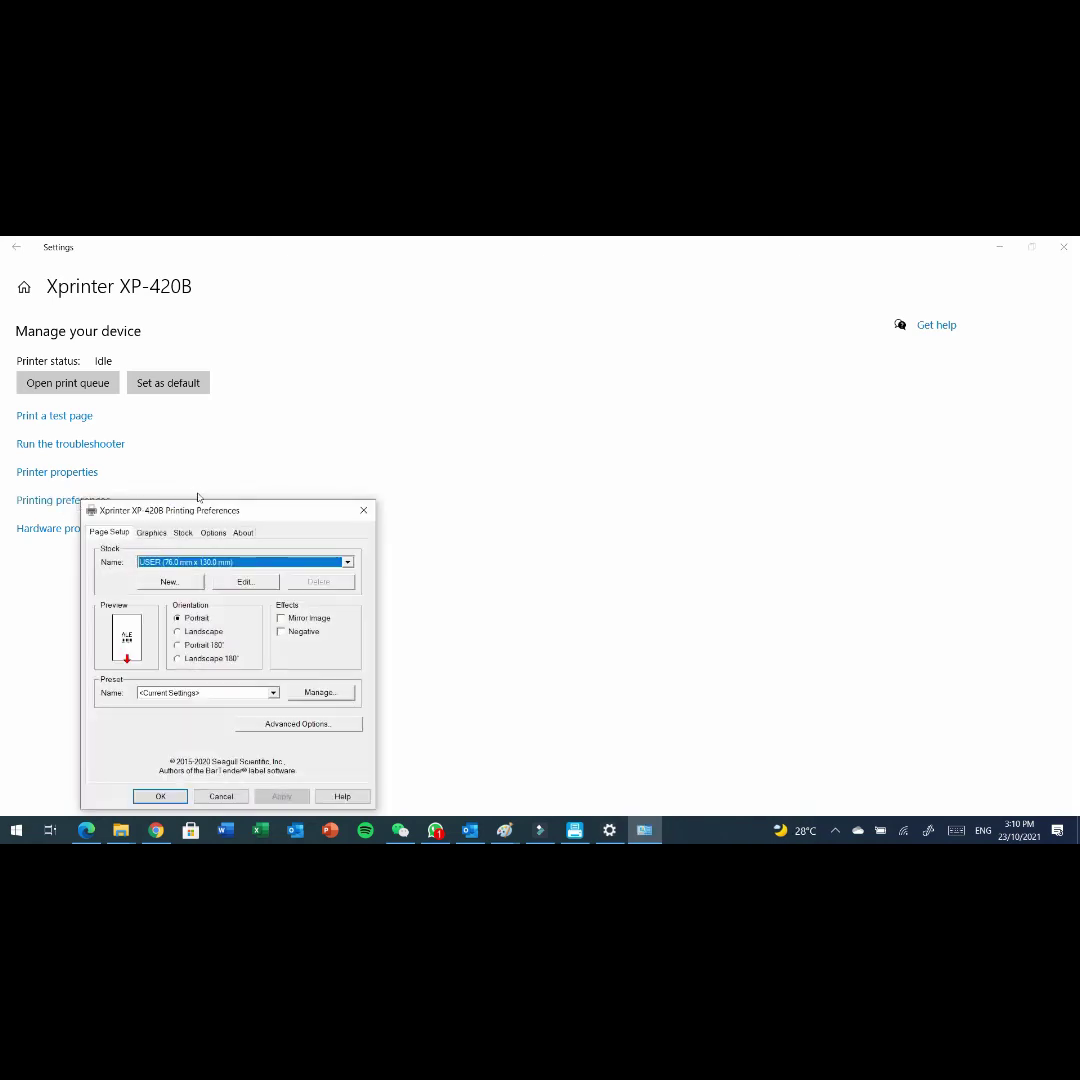
{"action": "left_click_drag", "start_coordinate": [222, 511], "coordinate": [573, 373]}
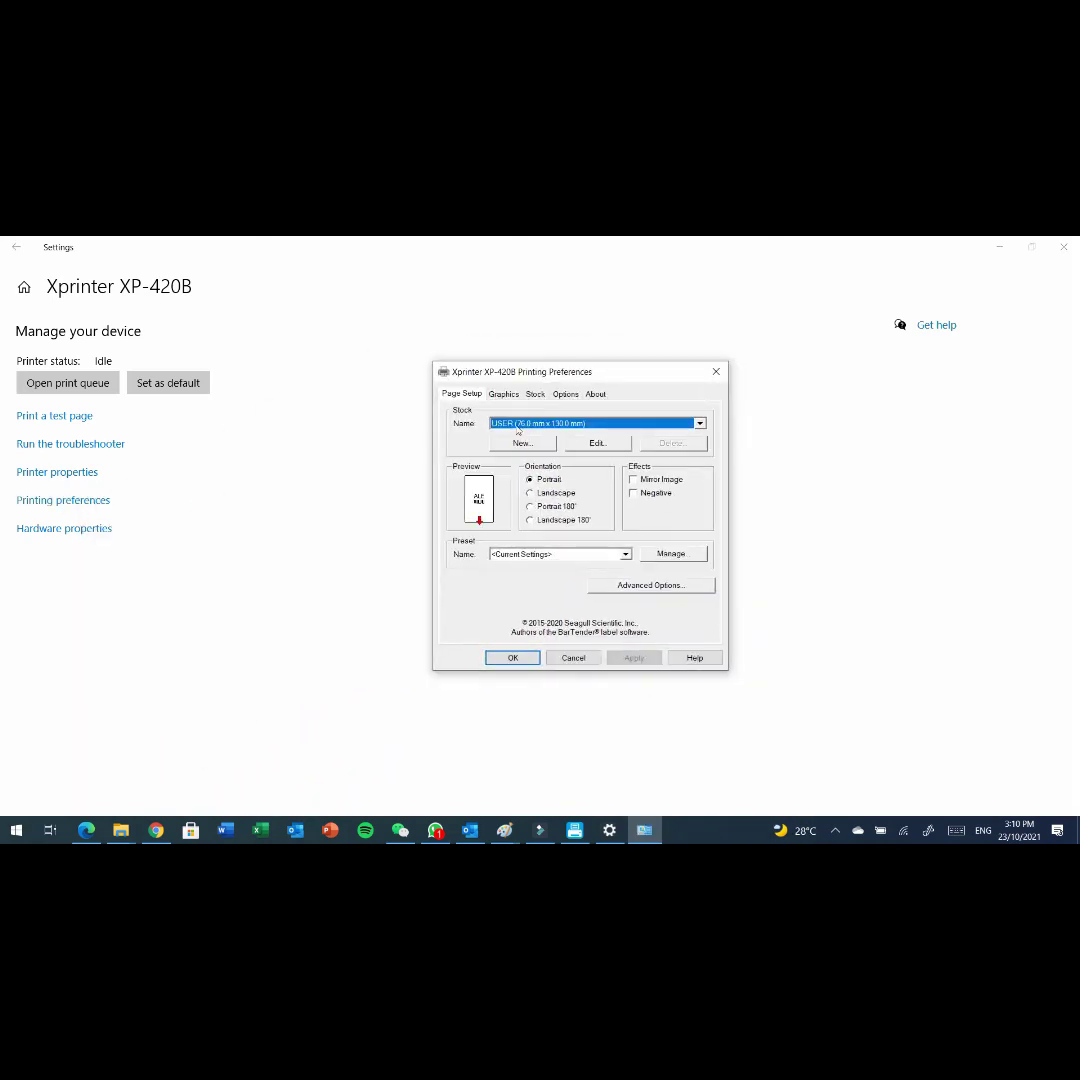
{"action": "left_click", "coordinate": [521, 443]}
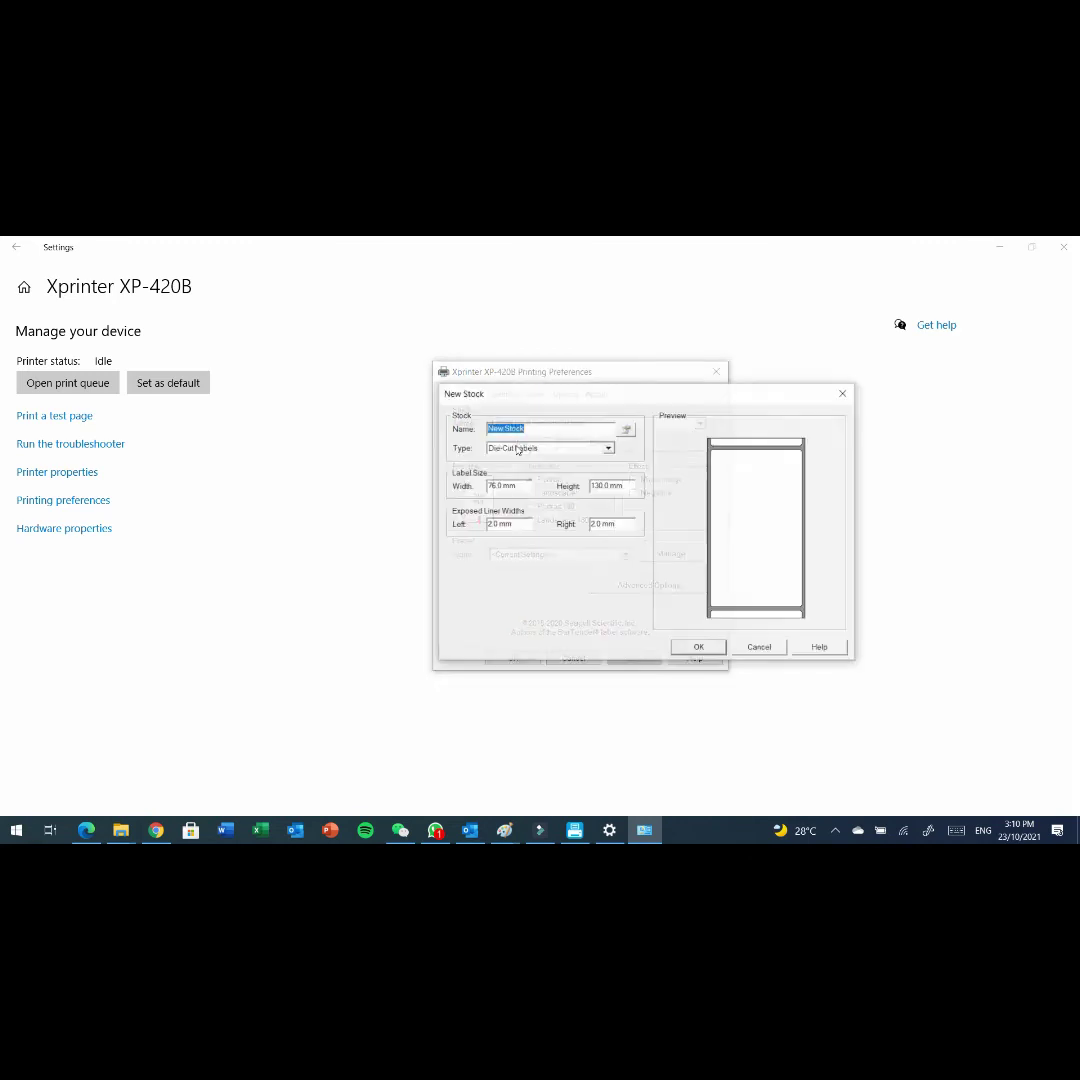
{"action": "left_click_drag", "start_coordinate": [536, 430], "coordinate": [484, 434]}
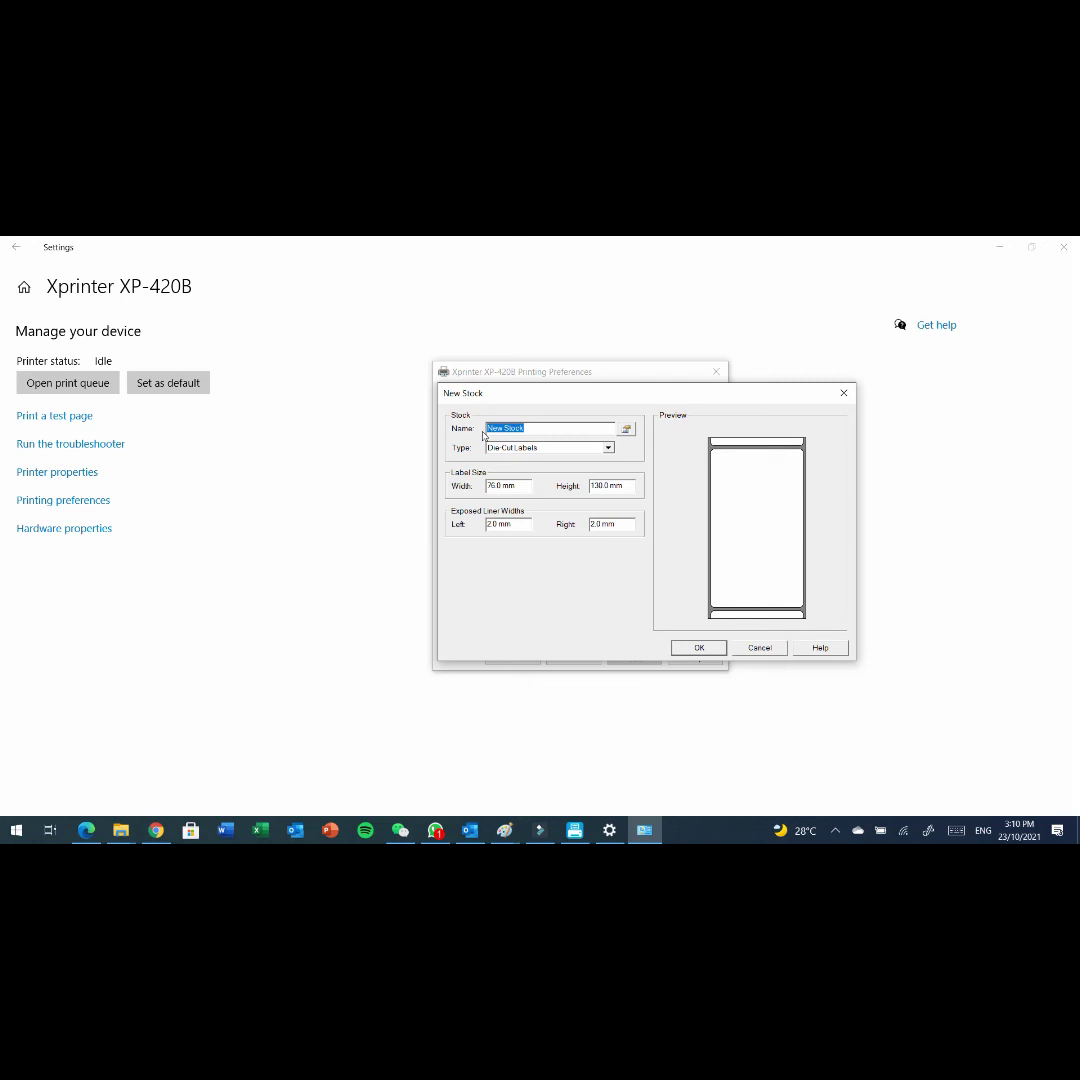
{"action": "type", "text": "Shopee & Lazada"}
Step: Set the new stock's size to 100 mm wide by 148 mm high
{"action": "left_click_drag", "start_coordinate": [516, 484], "coordinate": [440, 497]}
{"action": "left_click", "coordinate": [440, 497]}
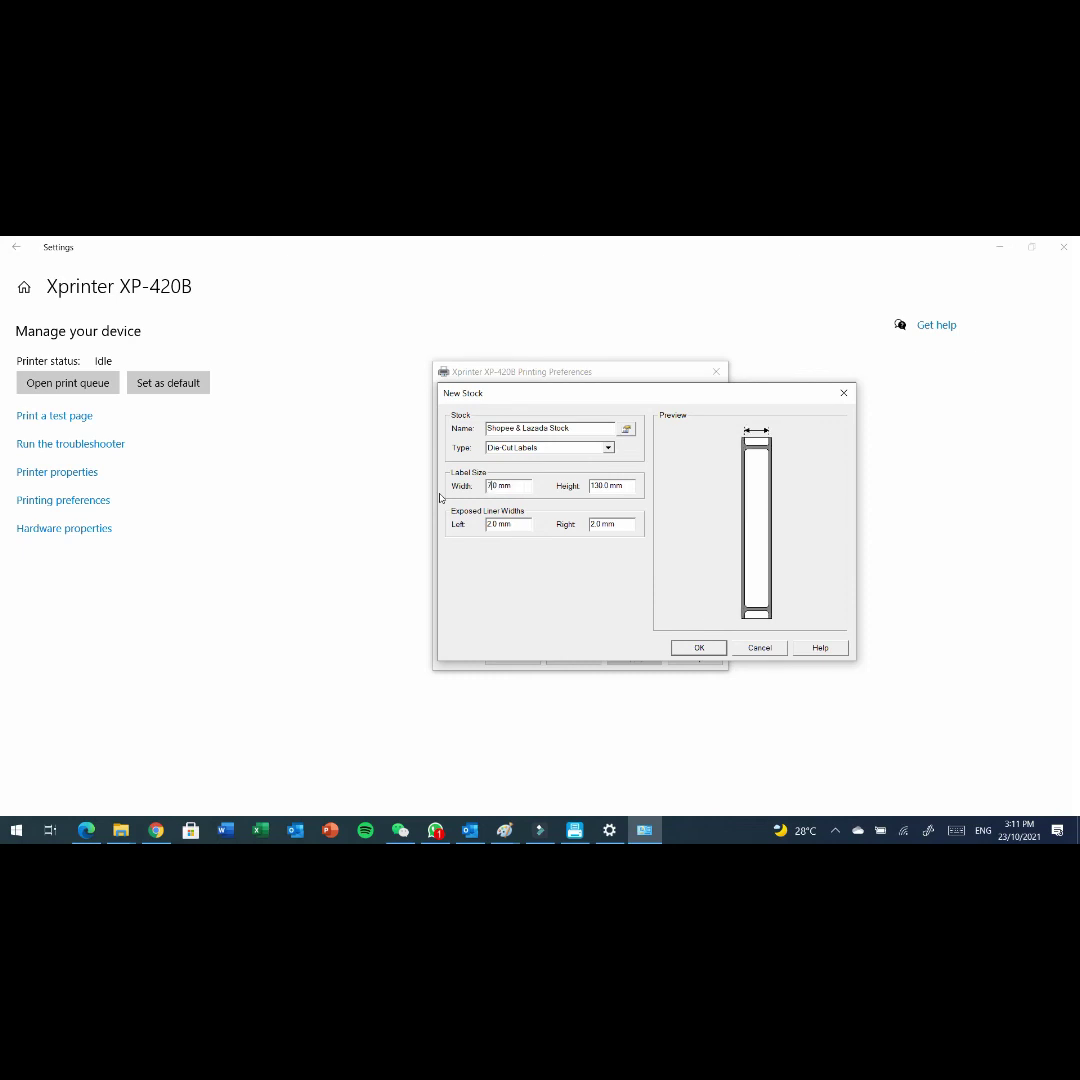
{"action": "key", "text": "Delete"}
{"action": "key", "text": "Delete"}
{"action": "type", "text": "100"}
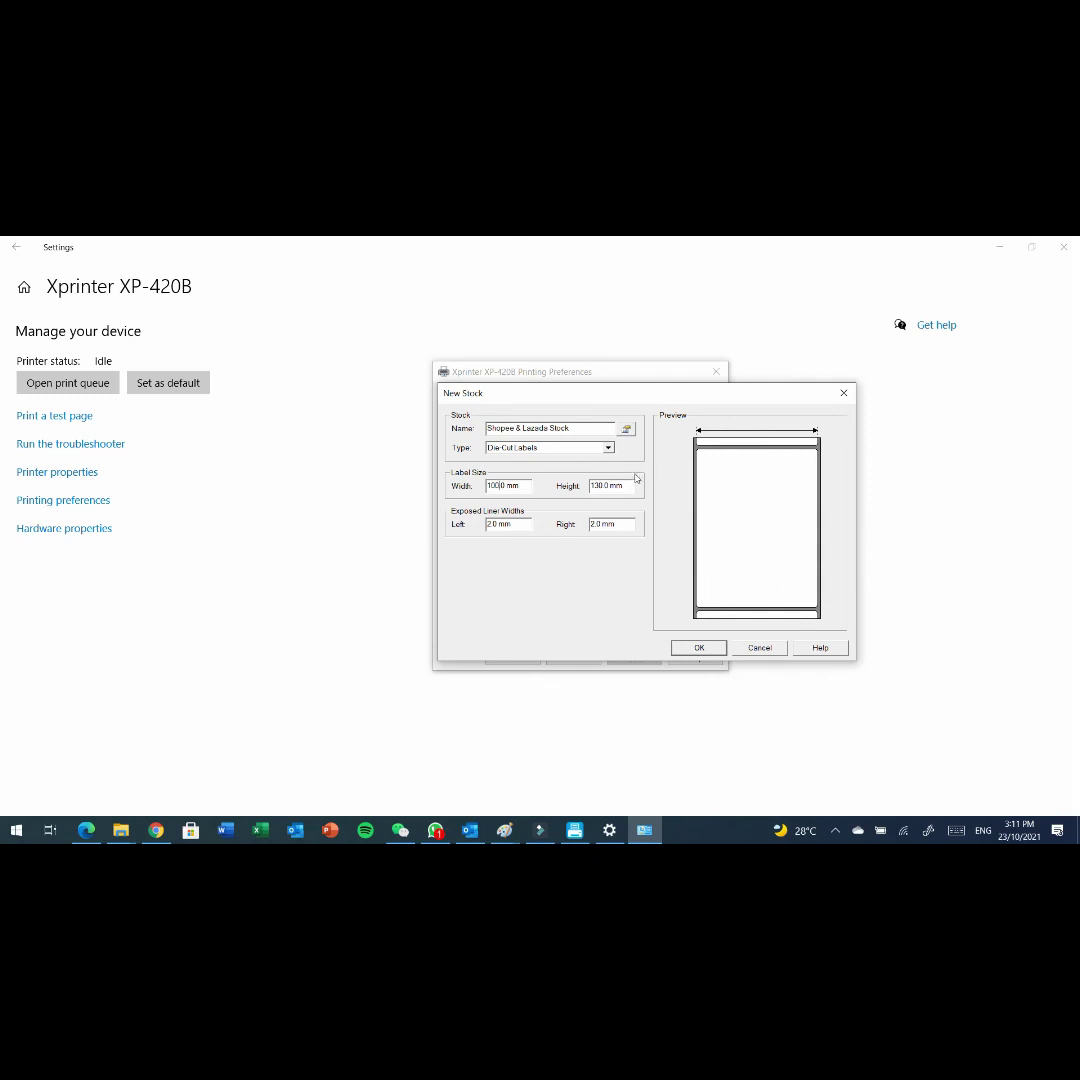
{"action": "left_click", "coordinate": [596, 487]}
{"action": "key", "text": "Delete"}
{"action": "key", "text": "Delete"}
{"action": "key", "text": "Delete"}
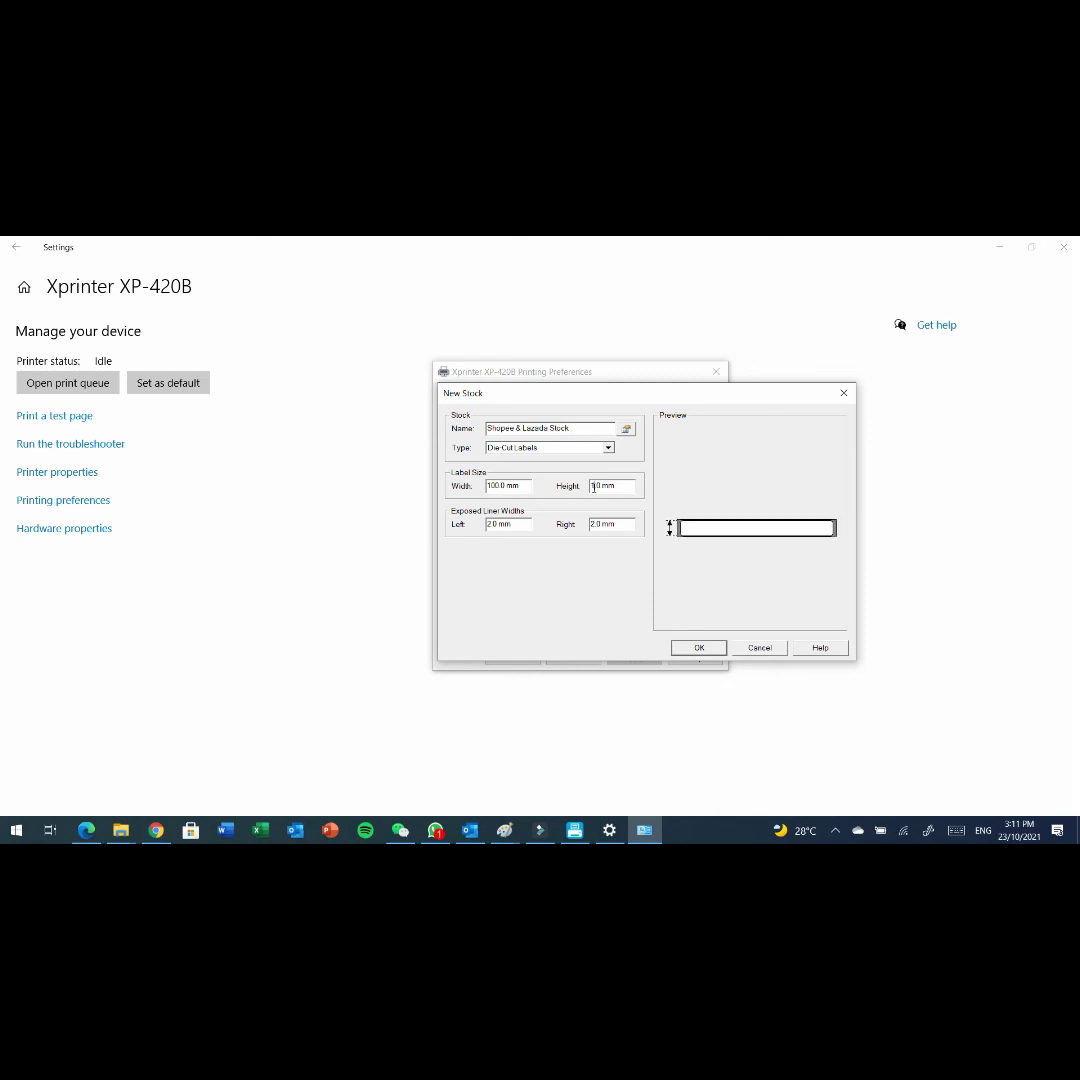
{"action": "type", "text": "48."}
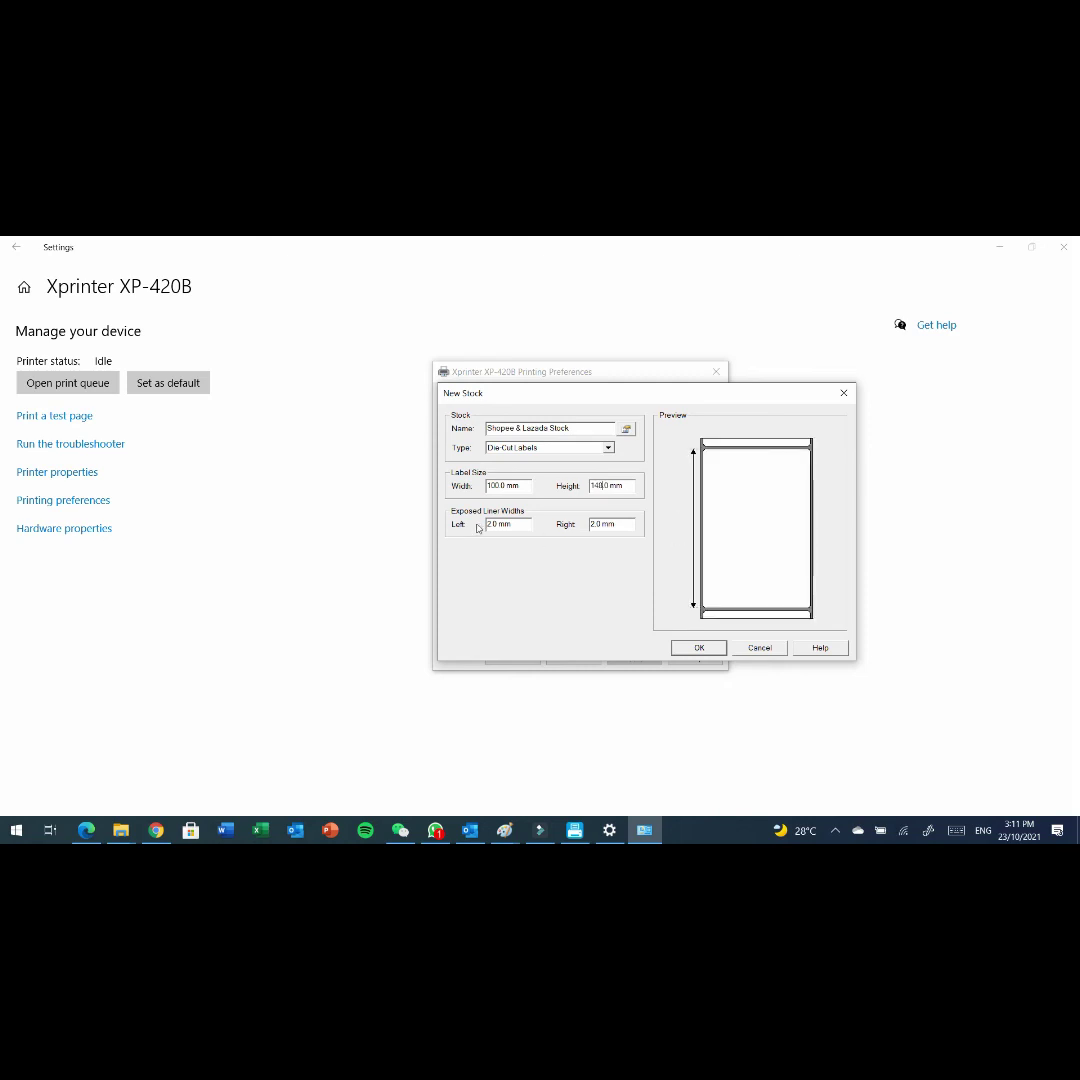
Step: Set left and right liners to 1 mm, then save and apply the stock
{"action": "left_click", "coordinate": [489, 524]}
{"action": "key", "text": "Delete"}
{"action": "type", "text": "1"}
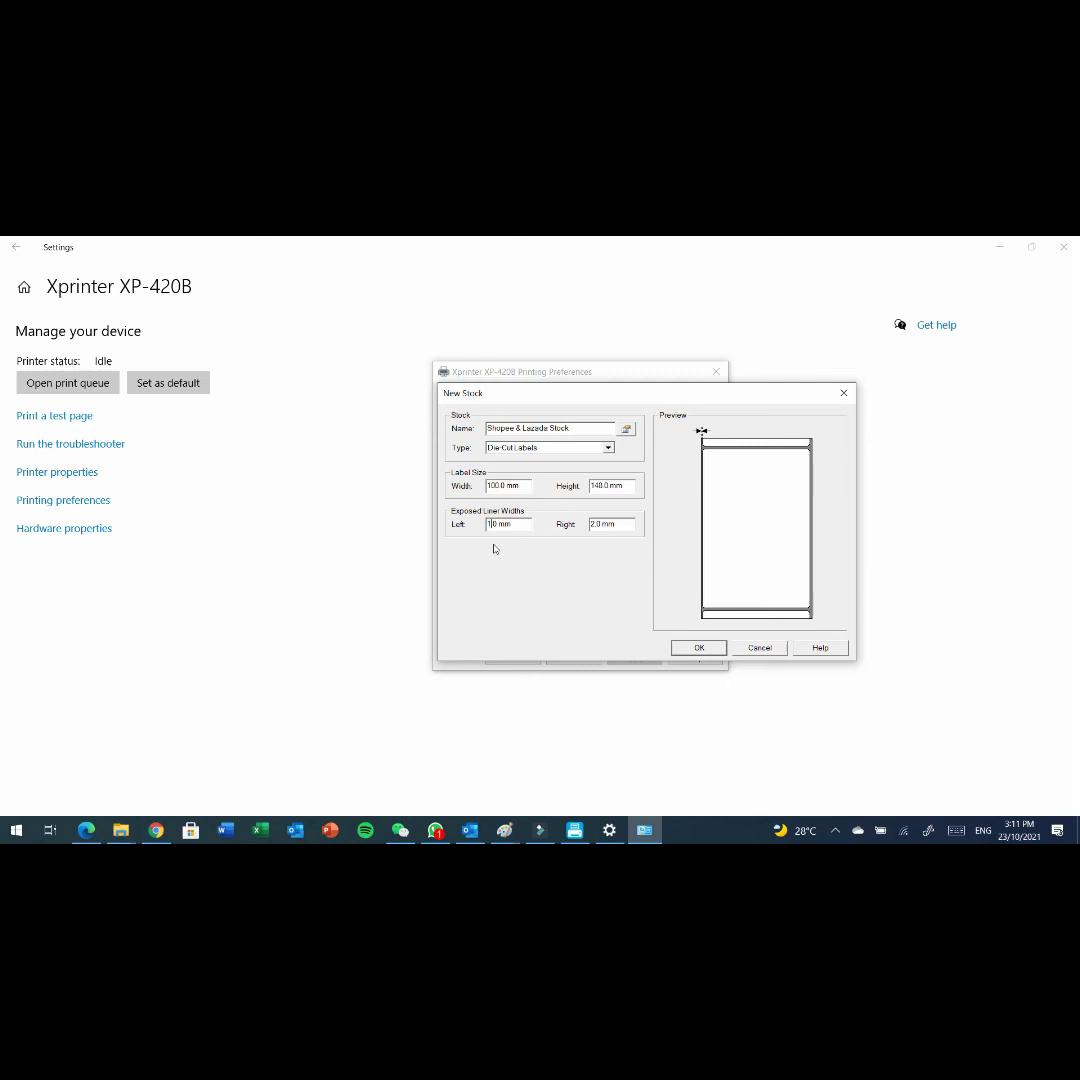
{"action": "left_click", "coordinate": [590, 524]}
{"action": "type", "text": "1"}
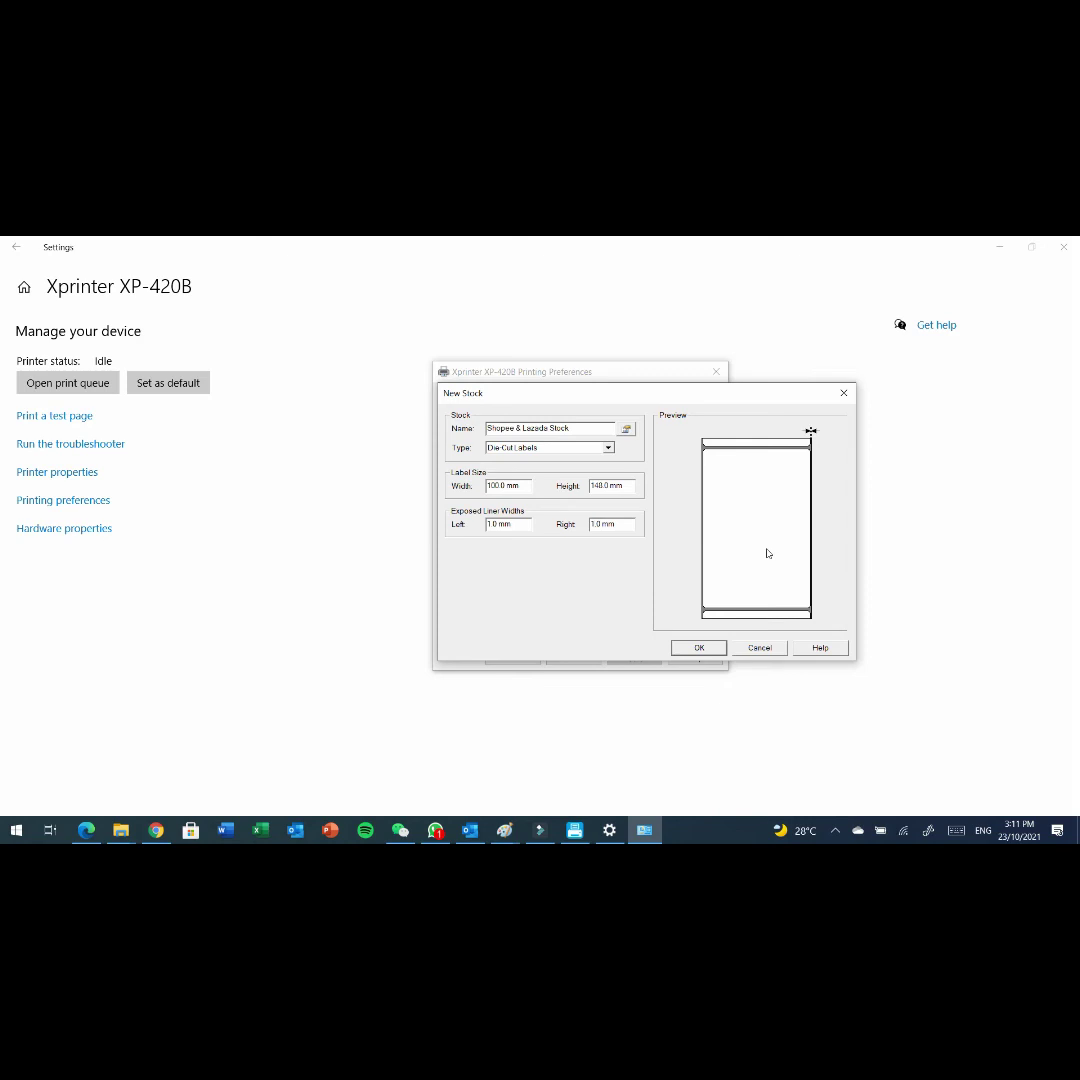
{"action": "left_click", "coordinate": [698, 648]}
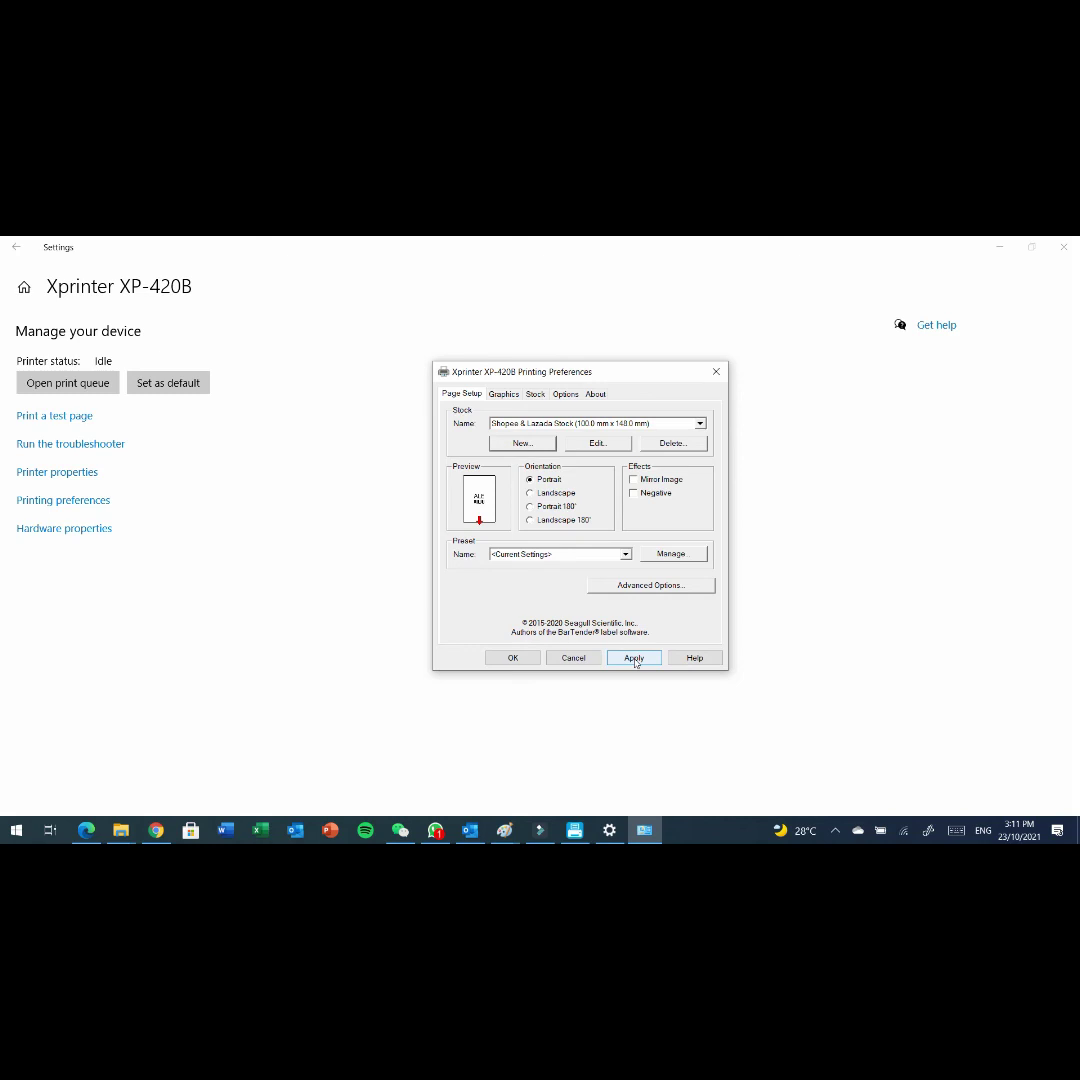
{"action": "left_click", "coordinate": [634, 659]}
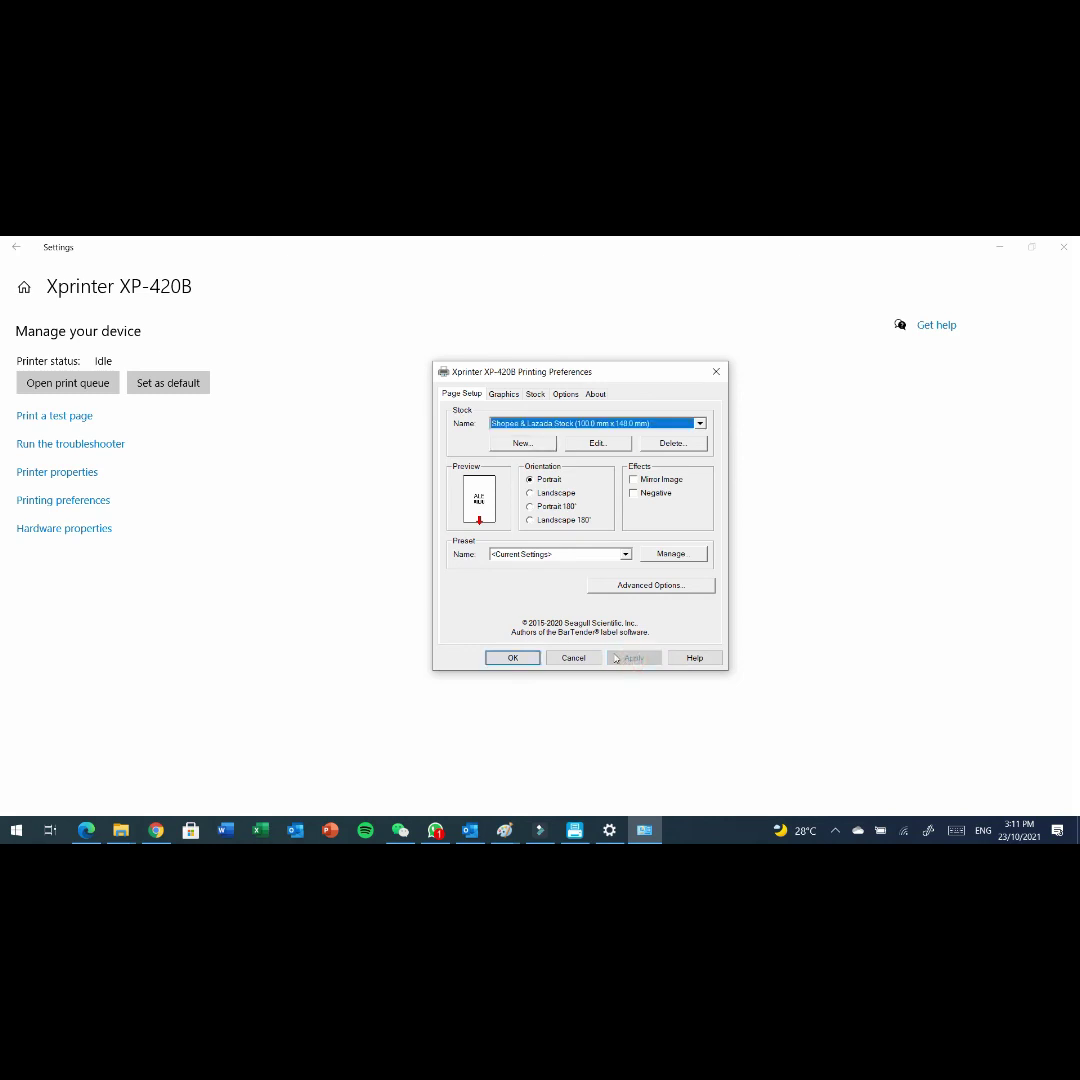
{"action": "left_click", "coordinate": [511, 657]}
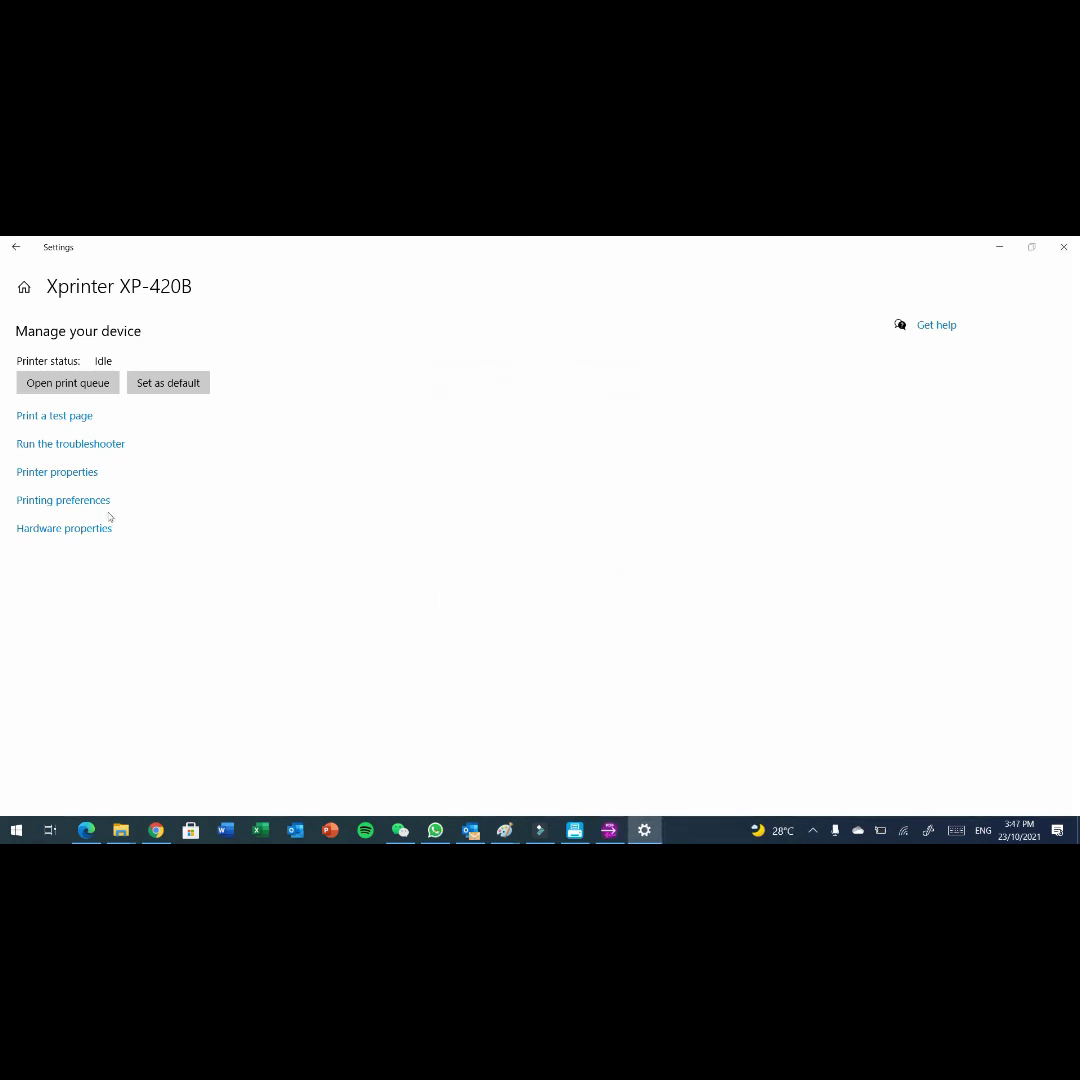
{"action": "left_click", "coordinate": [72, 502]}
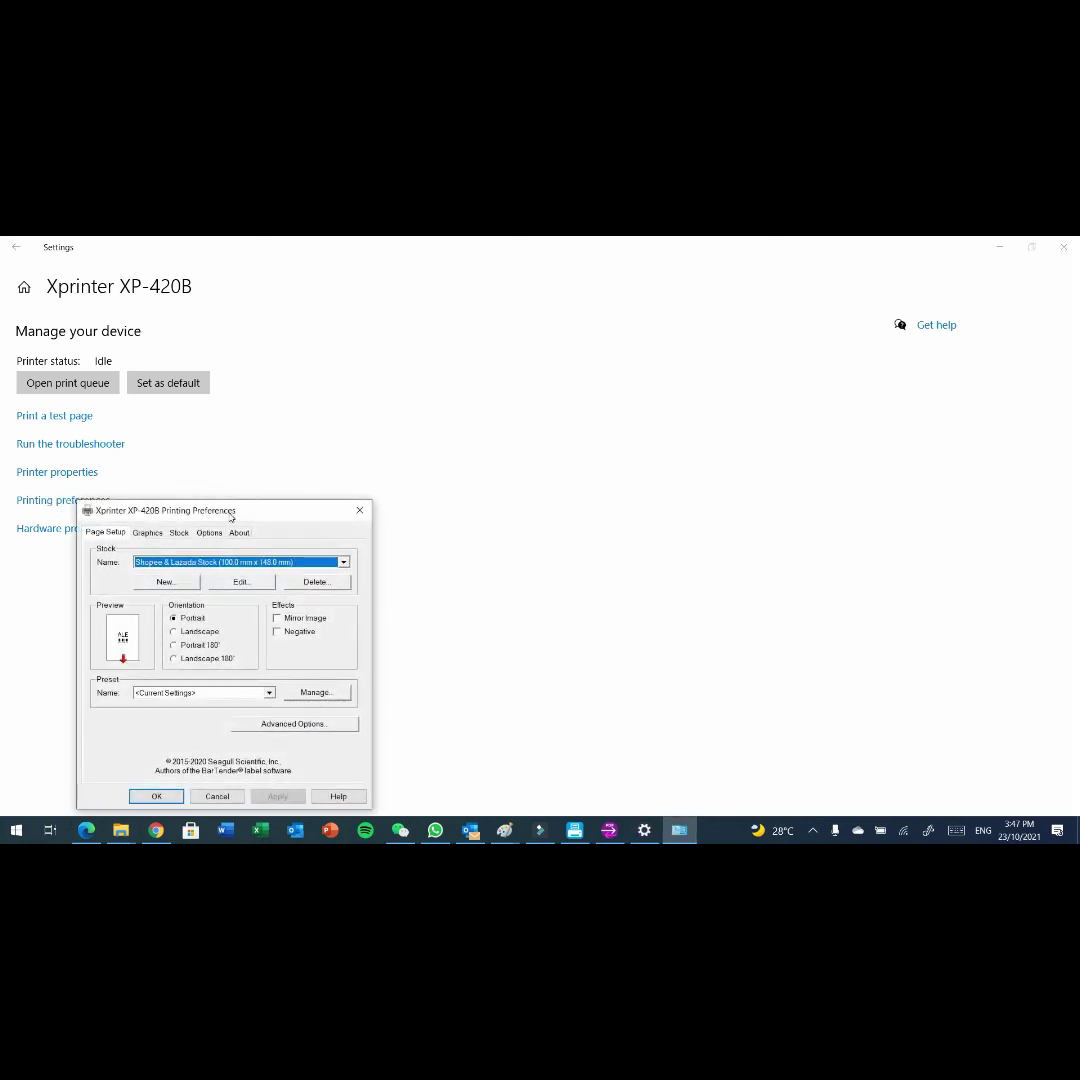
{"action": "left_click_drag", "start_coordinate": [206, 514], "coordinate": [558, 372]}
{"action": "left_click", "coordinate": [561, 391]}
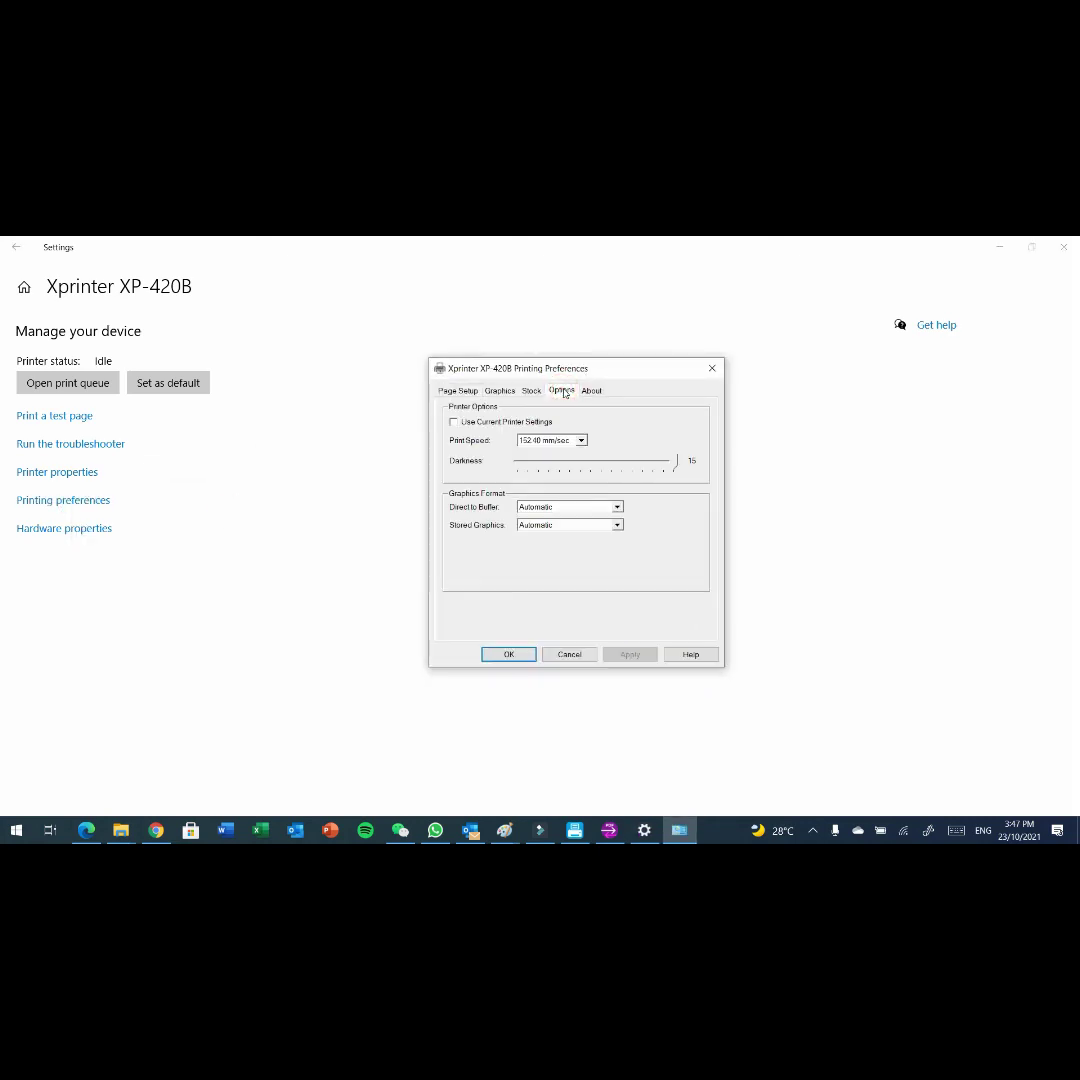
{"action": "left_click", "coordinate": [455, 423]}
{"action": "left_click", "coordinate": [455, 423]}
{"action": "left_click", "coordinate": [674, 461]}
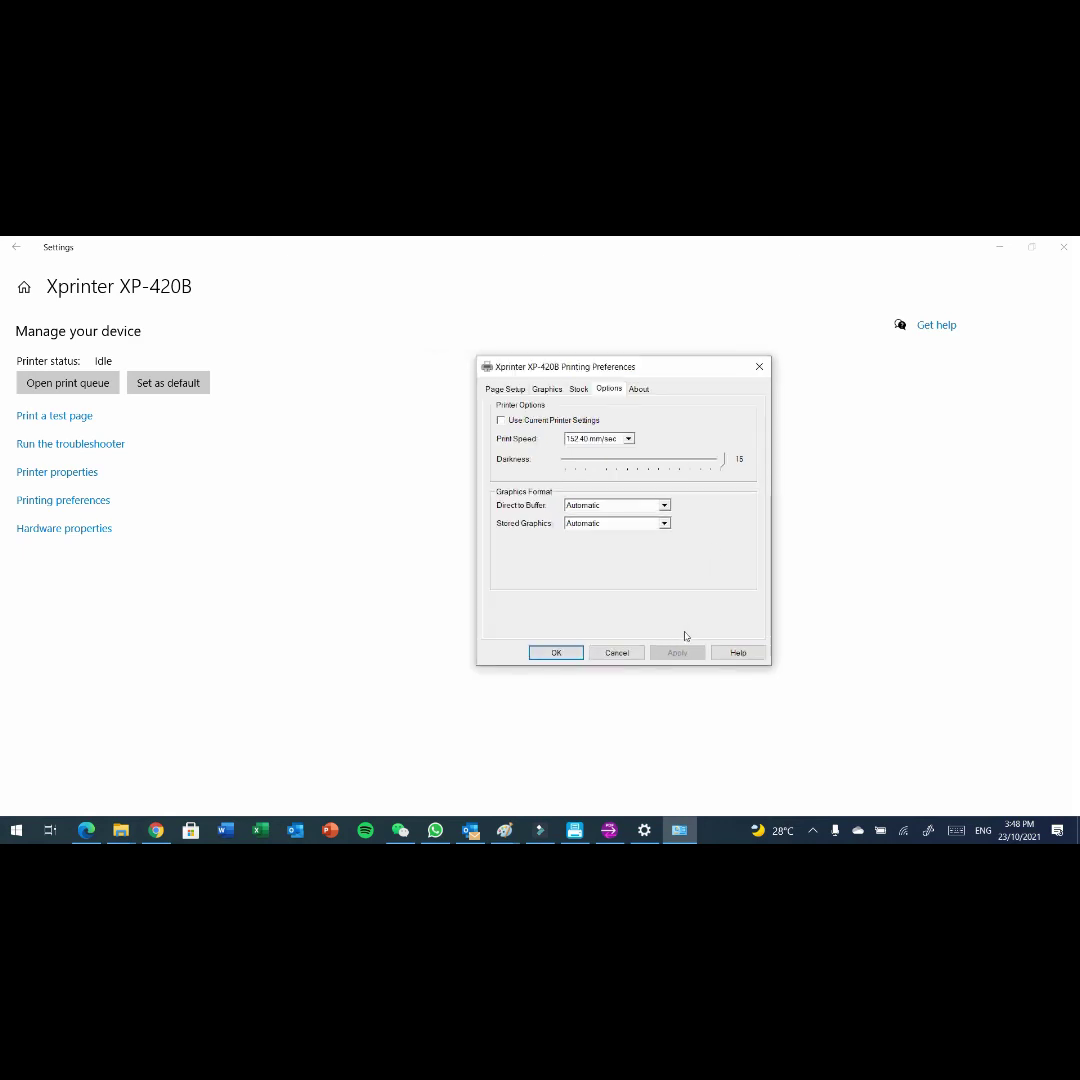
{"action": "left_click", "coordinate": [539, 653]}
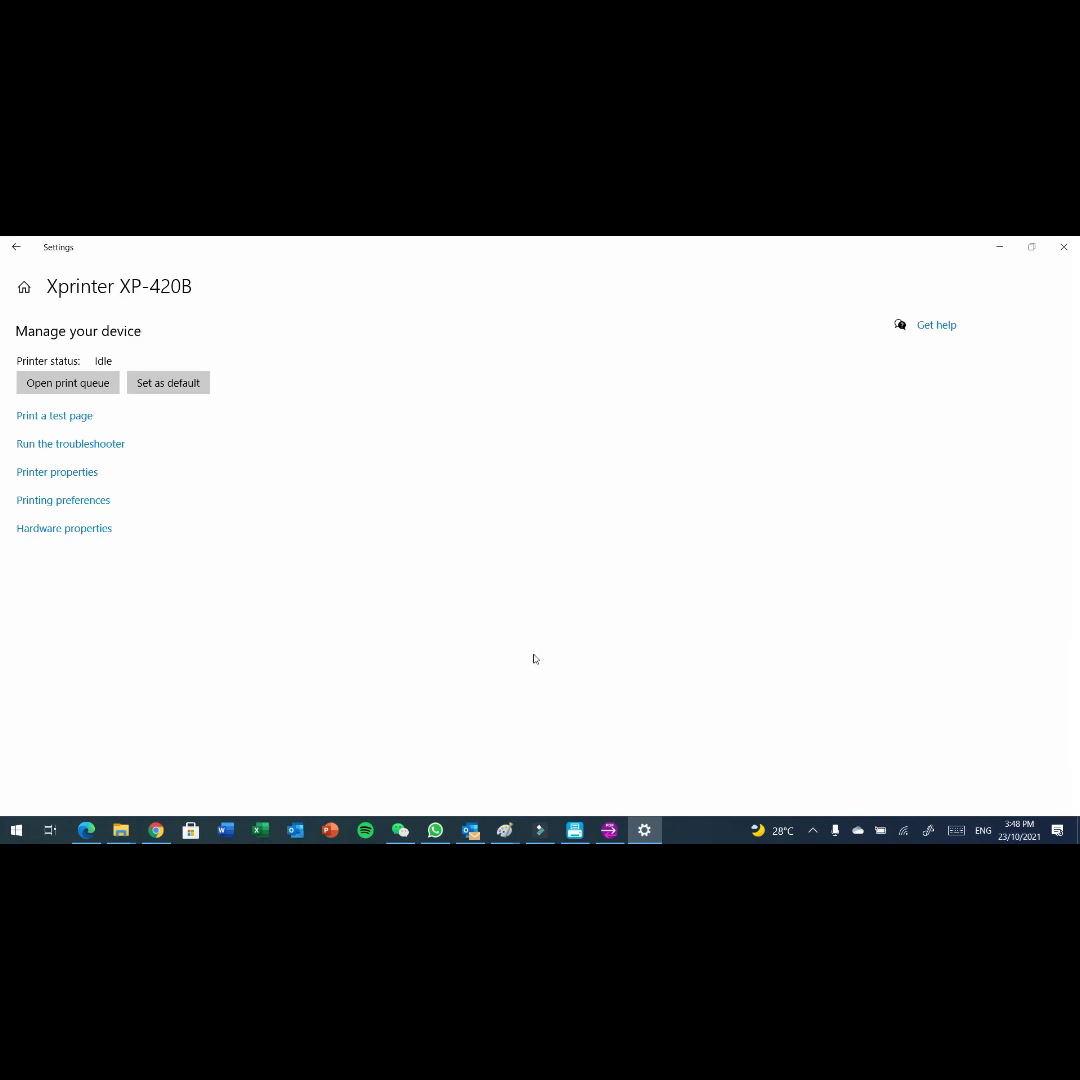
Step: Check the printer's TCP/IP port on the Ports tab with the Port column widened, then close properties
{"action": "left_click", "coordinate": [66, 474]}
{"action": "left_click_drag", "start_coordinate": [262, 436], "coordinate": [597, 371]}
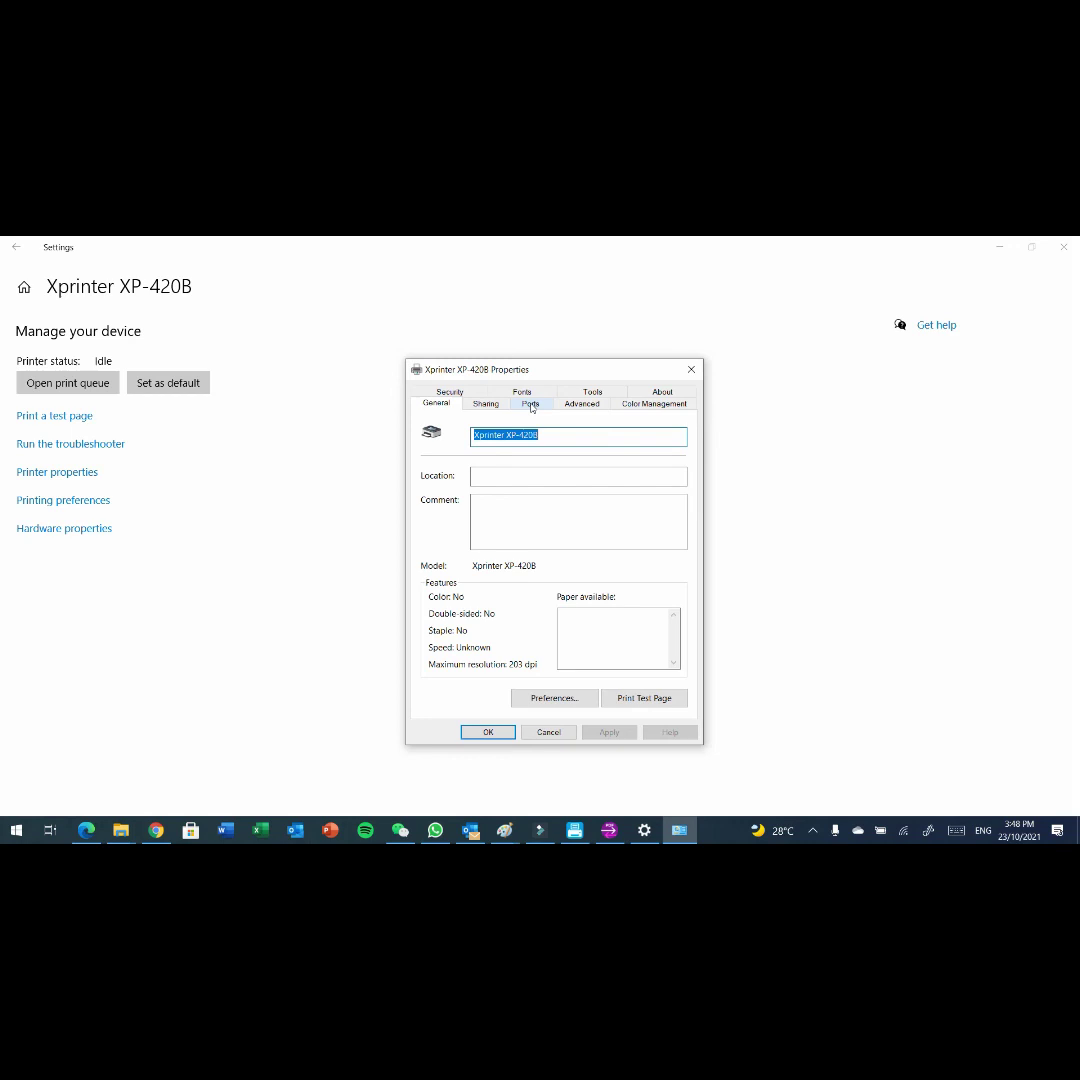
{"action": "left_click", "coordinate": [531, 405]}
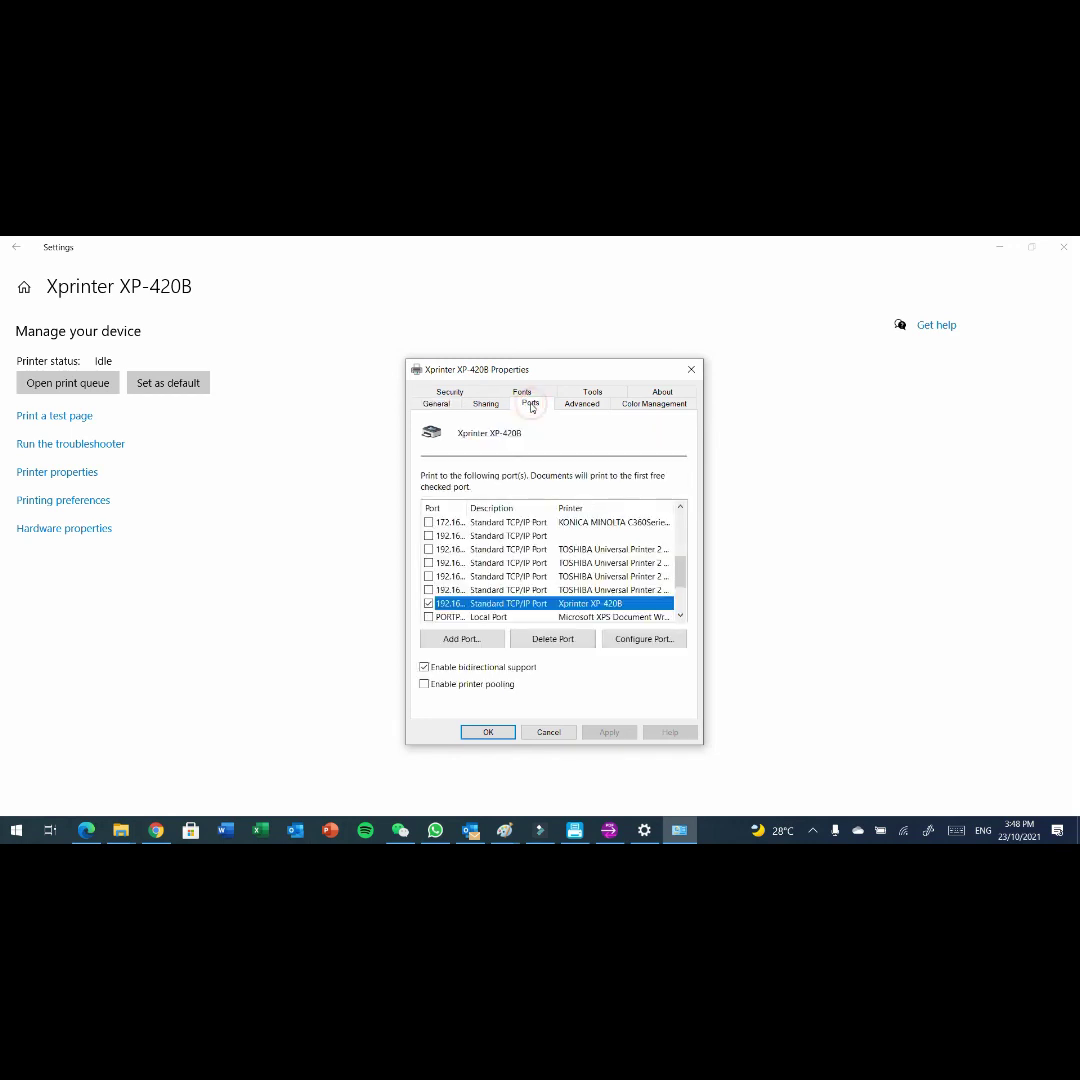
{"action": "double_click", "coordinate": [464, 508]}
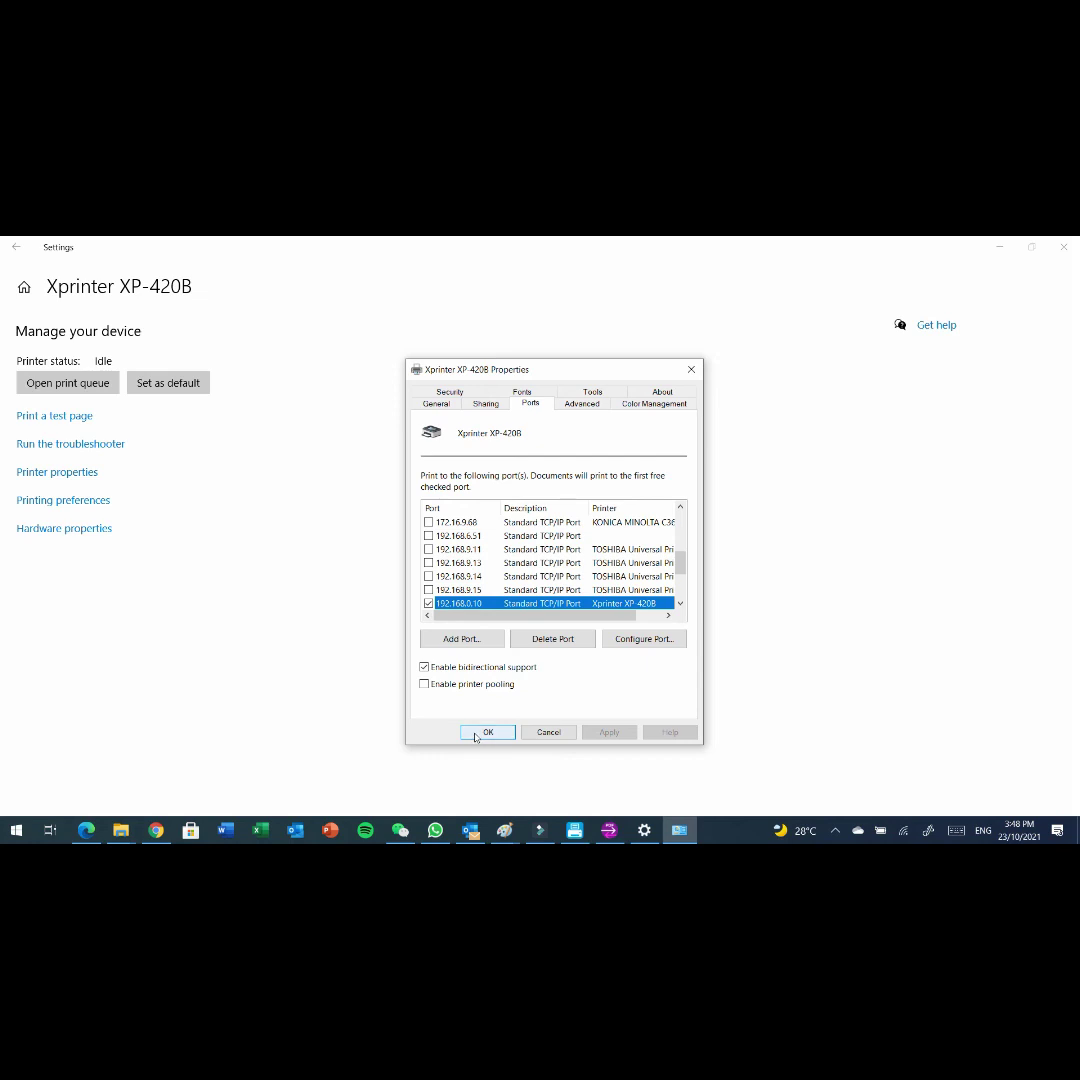
{"action": "left_click", "coordinate": [475, 735]}
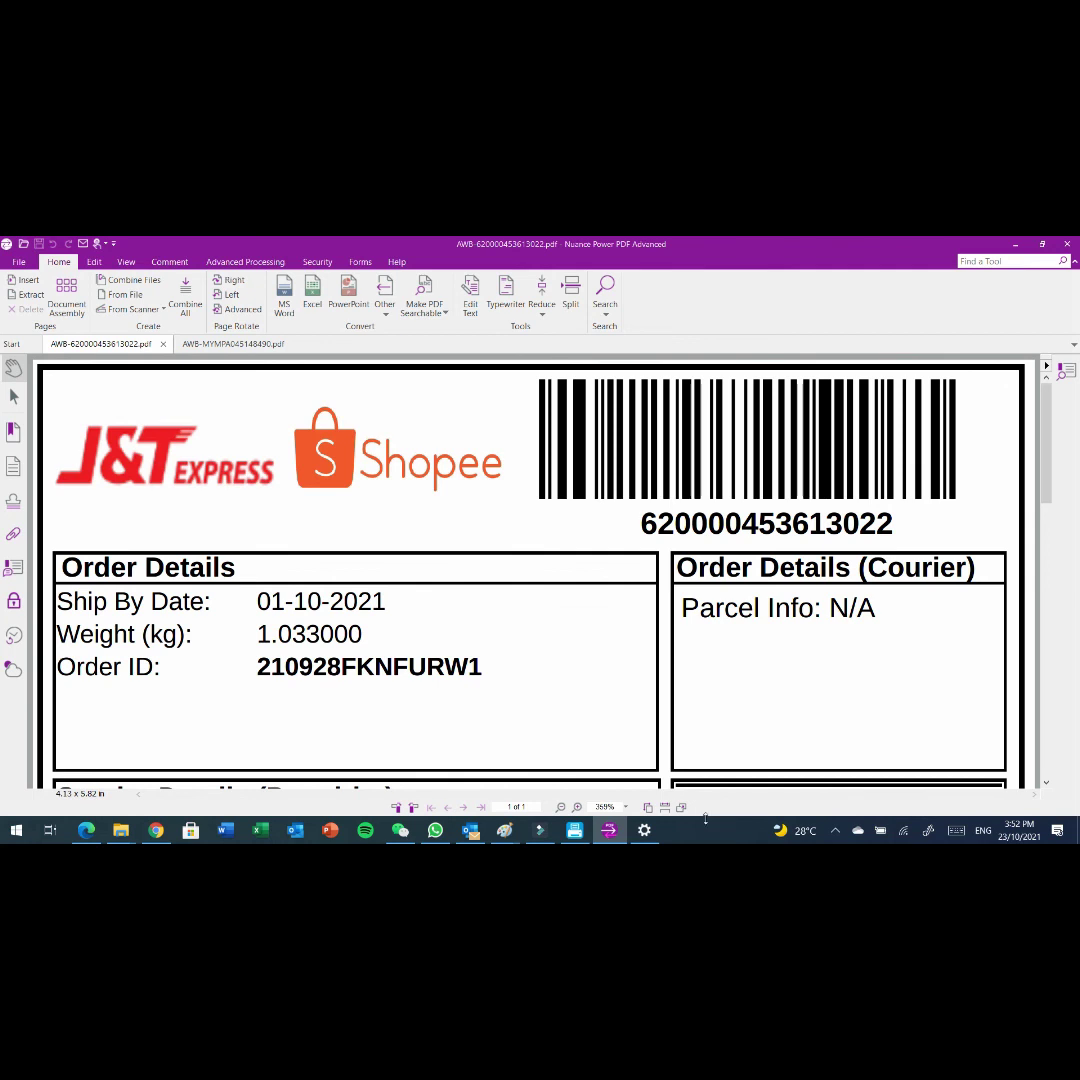
Step: Print the J&T Shopee waybill from the File menu
{"action": "left_click", "coordinate": [19, 262]}
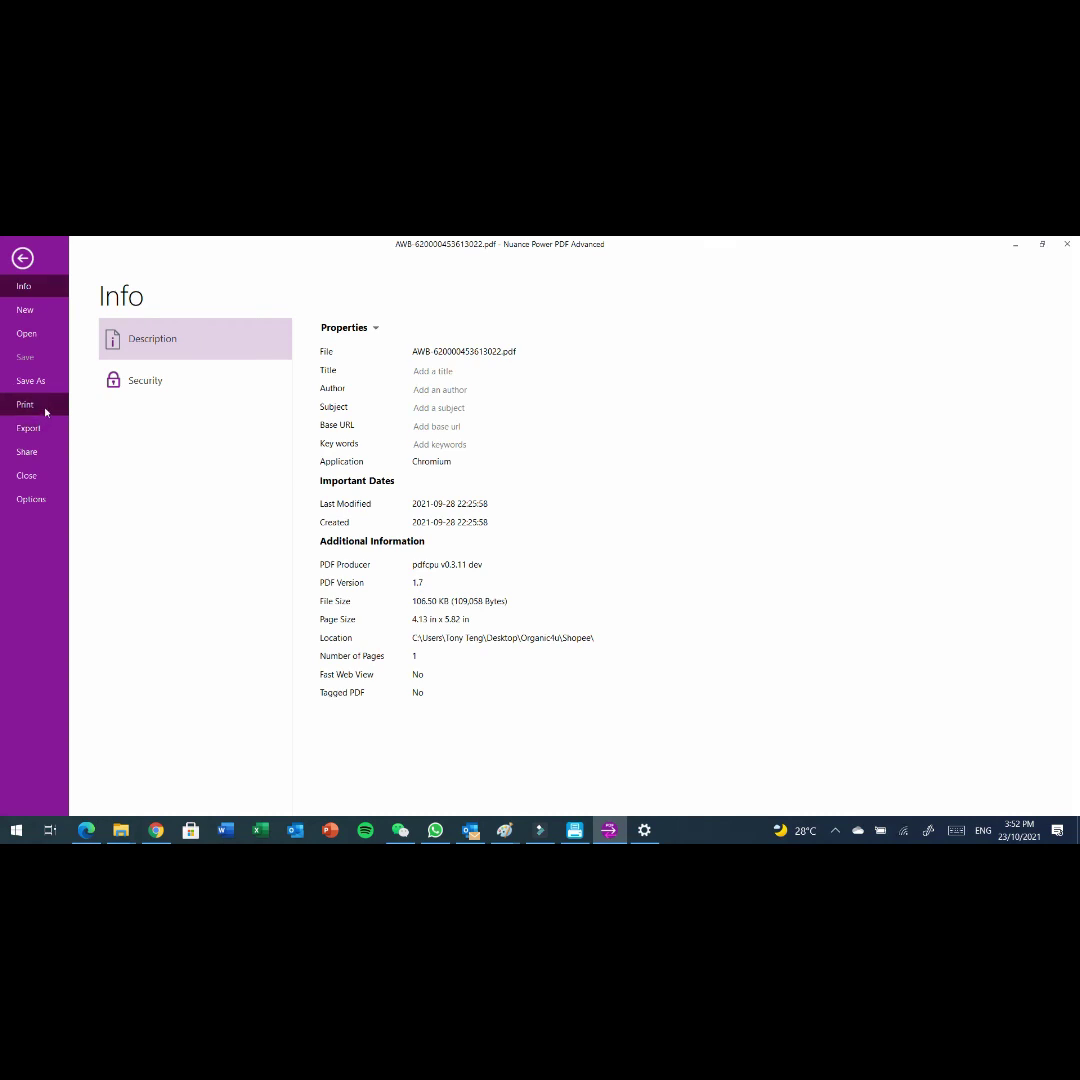
{"action": "left_click", "coordinate": [42, 405]}
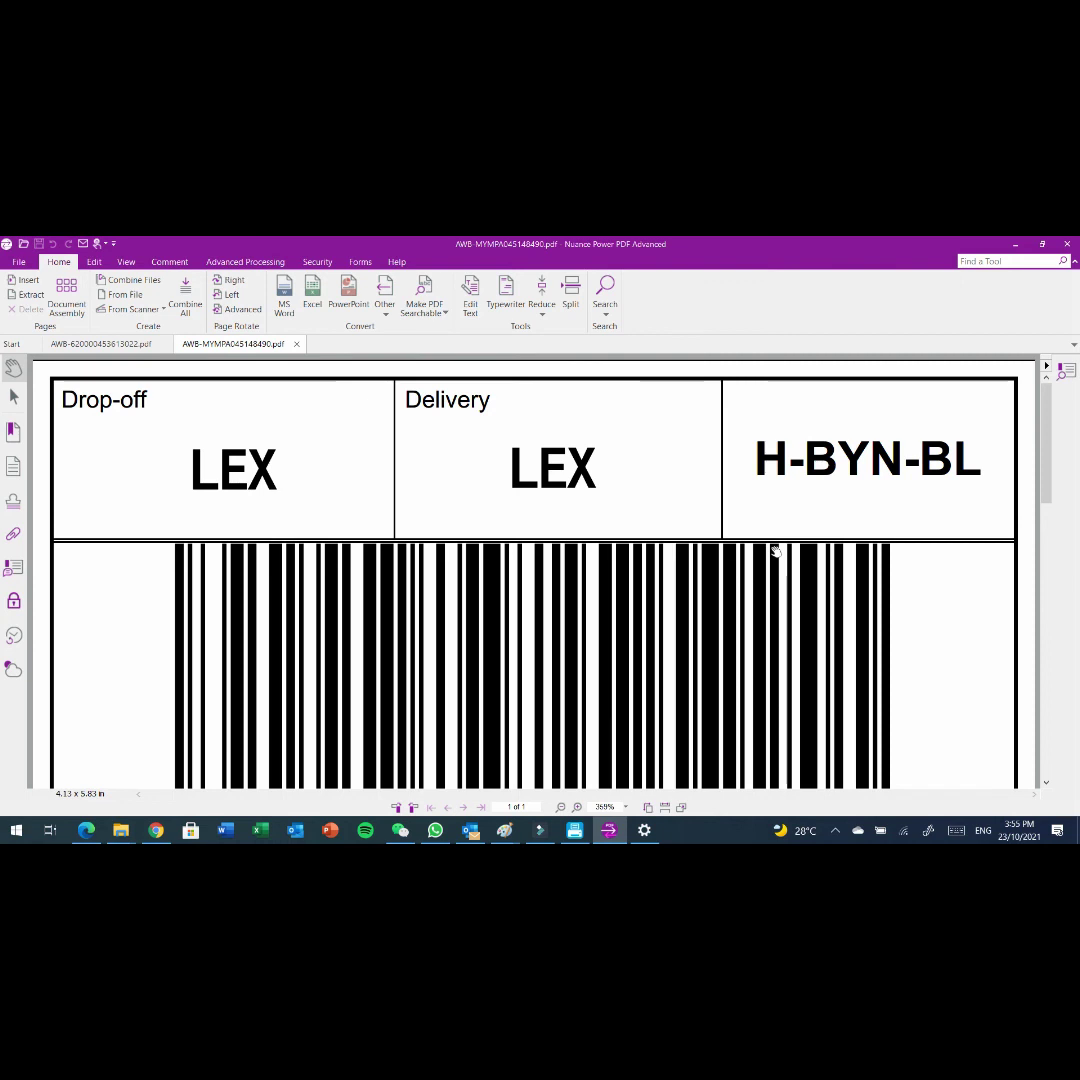
Step: Print one copy of all pages of the LEX waybill on the Xprinter XP-420B
{"action": "left_click", "coordinate": [27, 264]}
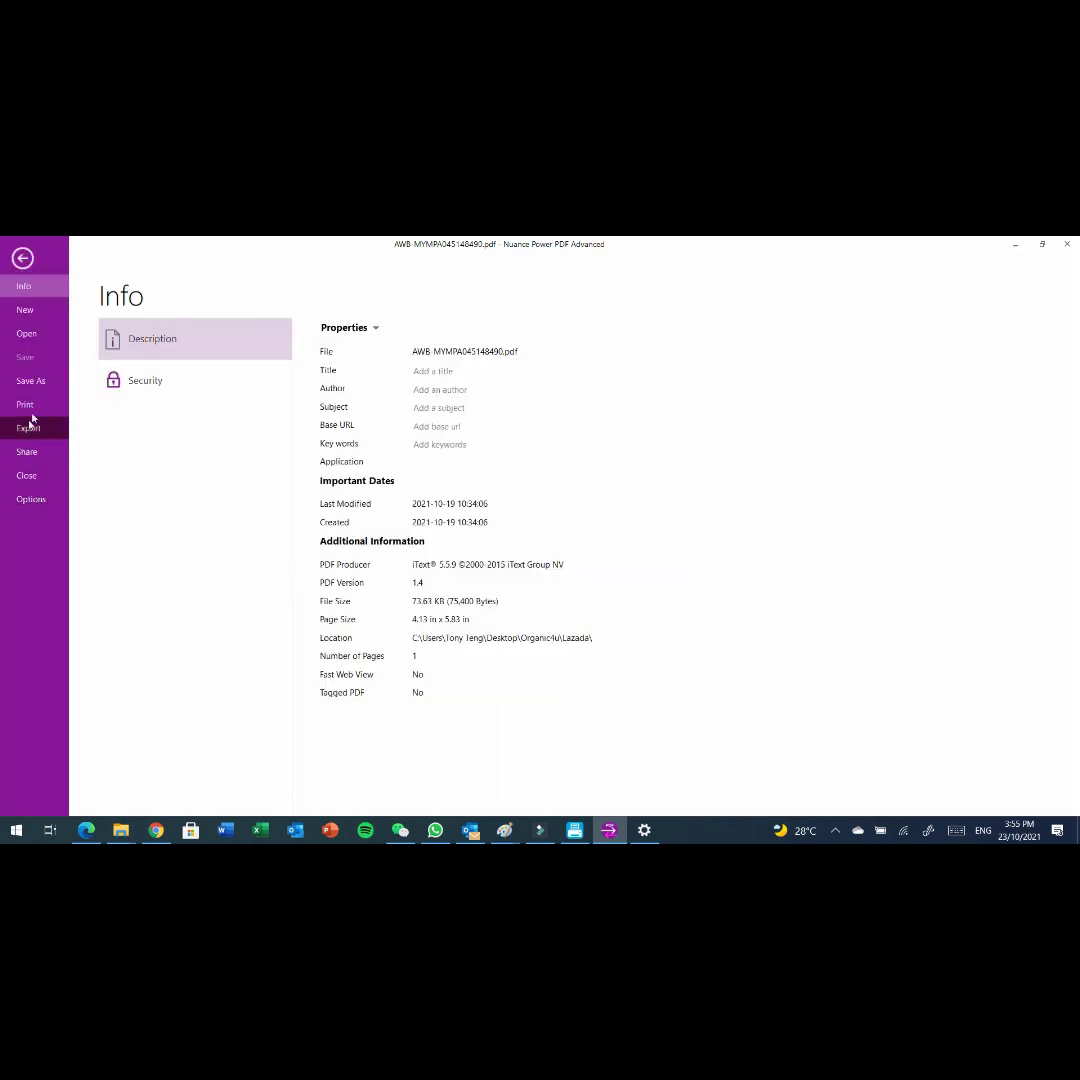
{"action": "left_click", "coordinate": [27, 404]}
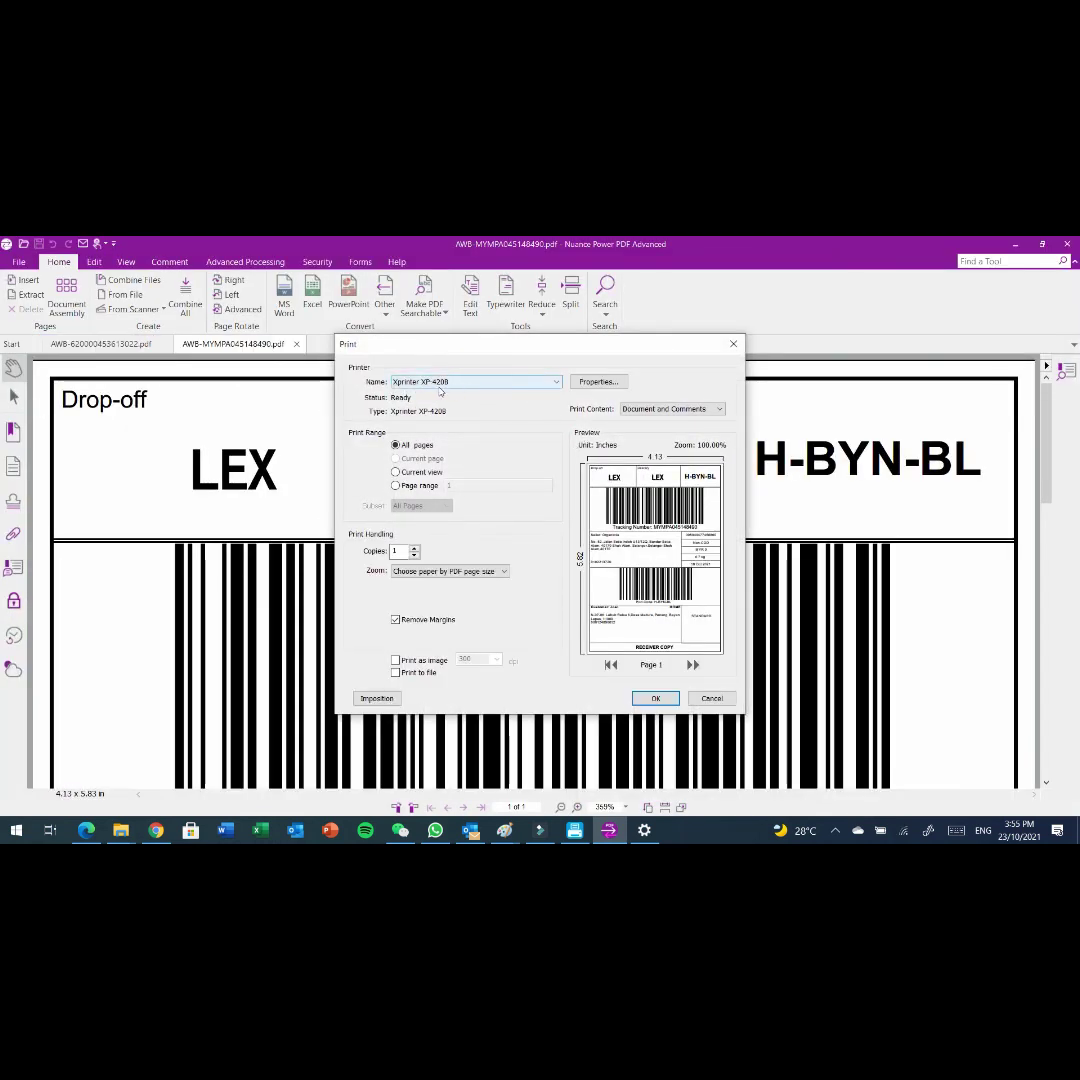
{"action": "left_click", "coordinate": [654, 698]}
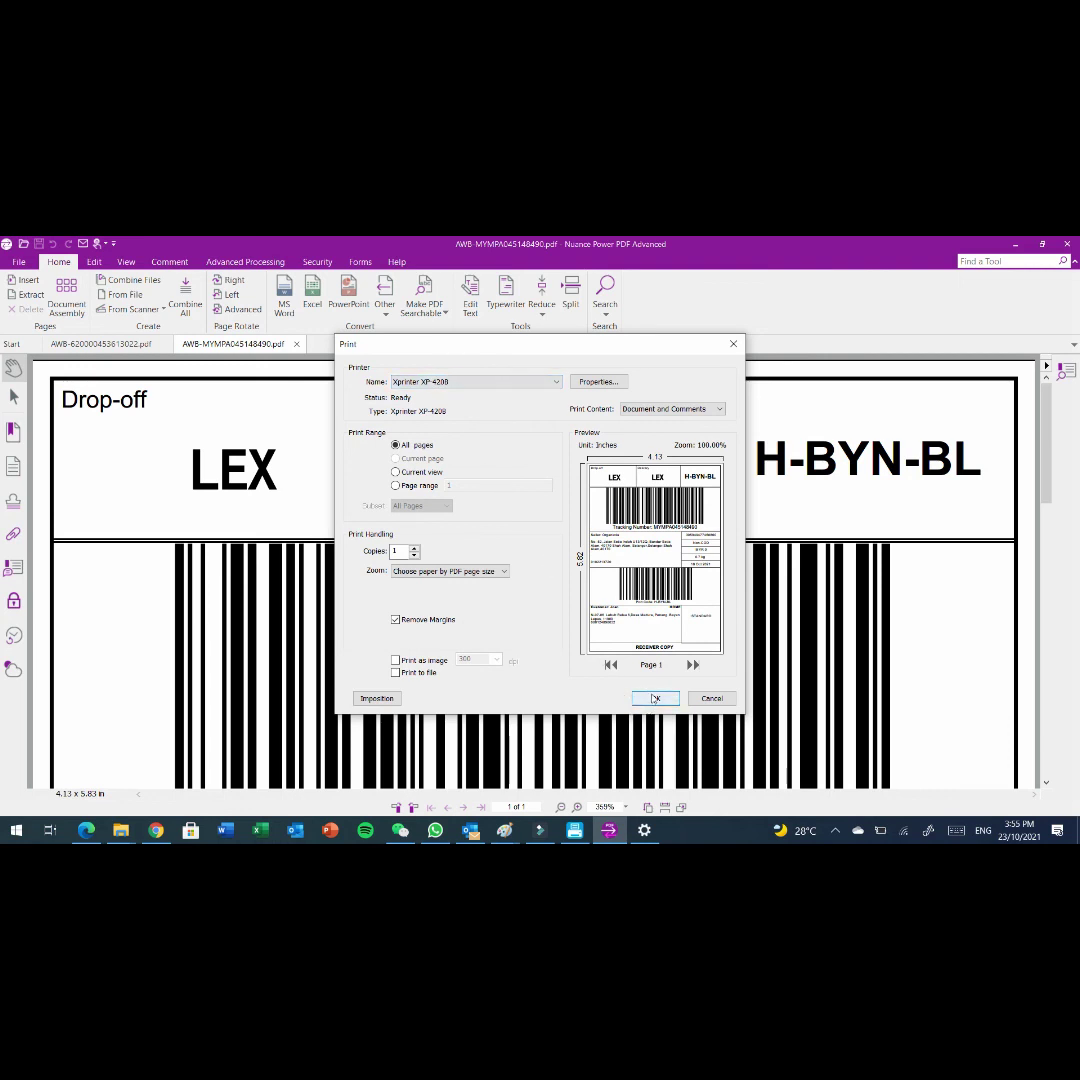